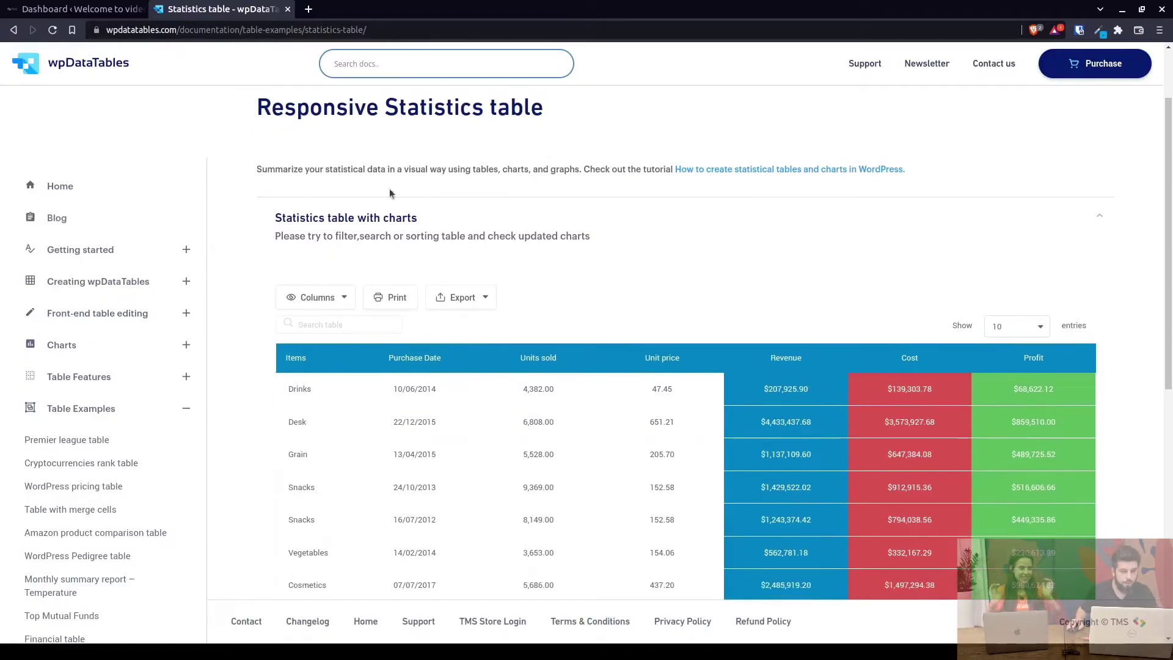
# Scroll through the Statistics table example page to review it
pyautogui.scroll(1, 365, 176)
pyautogui.scroll(1, 528, 161)
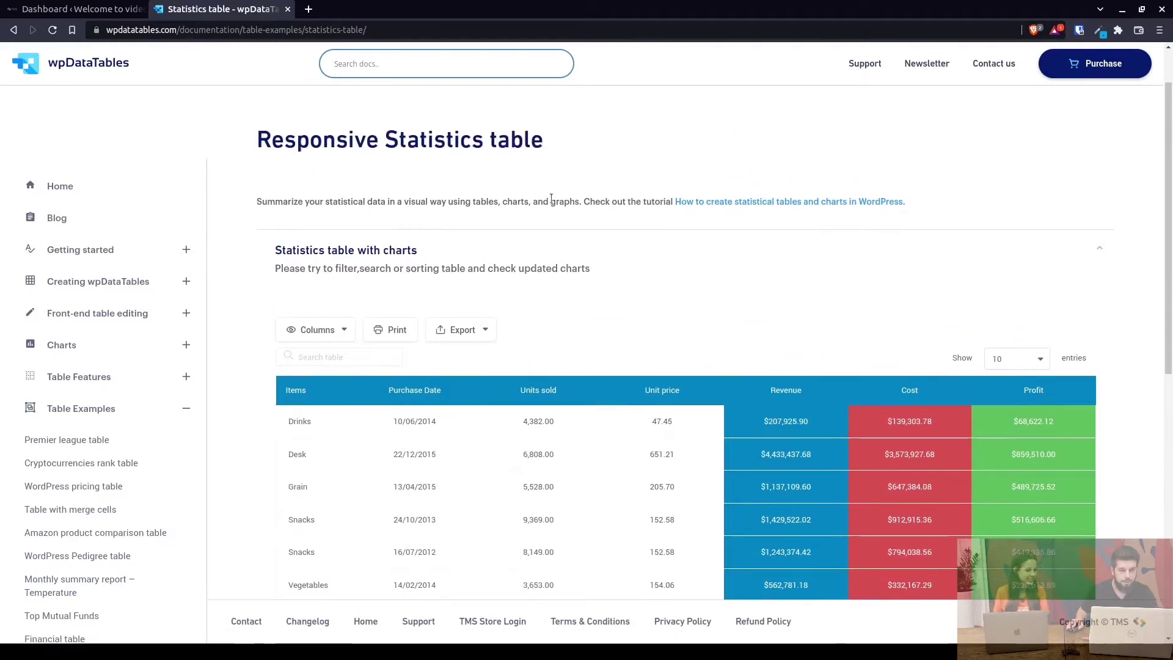
pyautogui.scroll(-1, 563, 218)
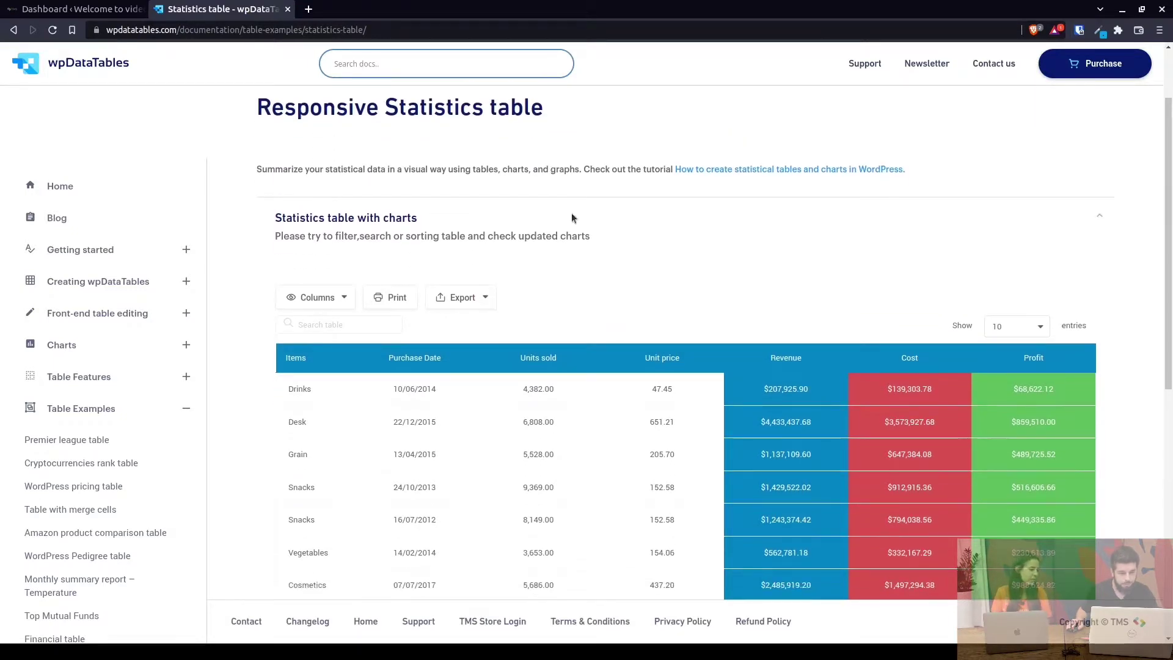
pyautogui.scroll(-4, 573, 215)
pyautogui.scroll(-4, 621, 359)
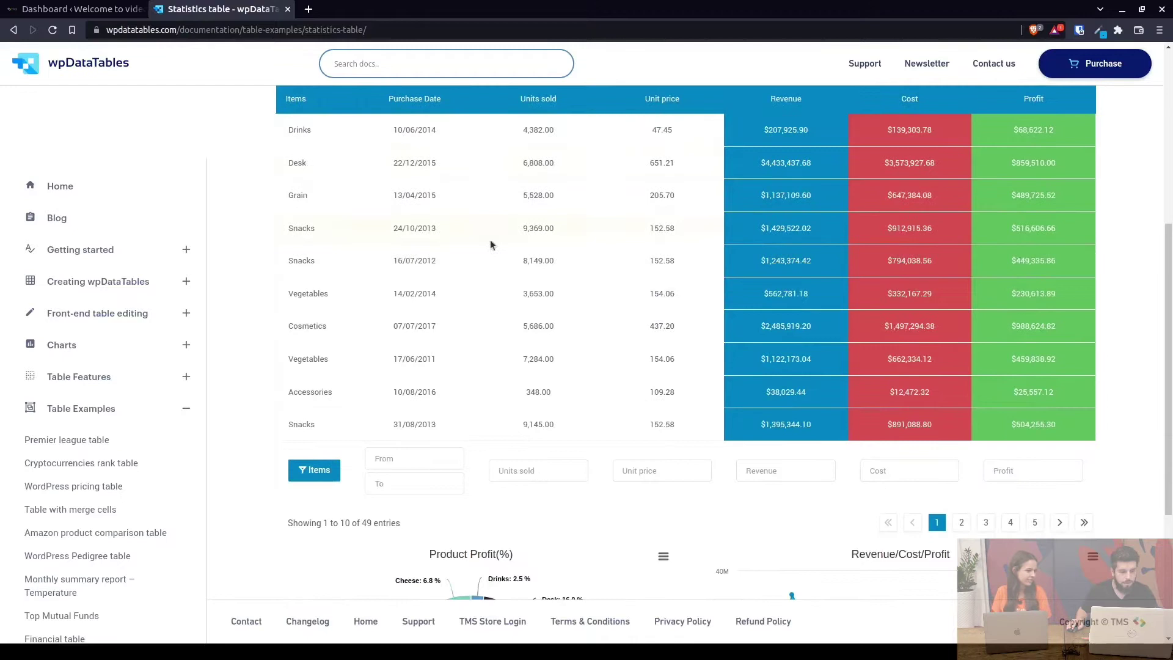
pyautogui.scroll(-2, 490, 245)
pyautogui.scroll(-5, 185, 352)
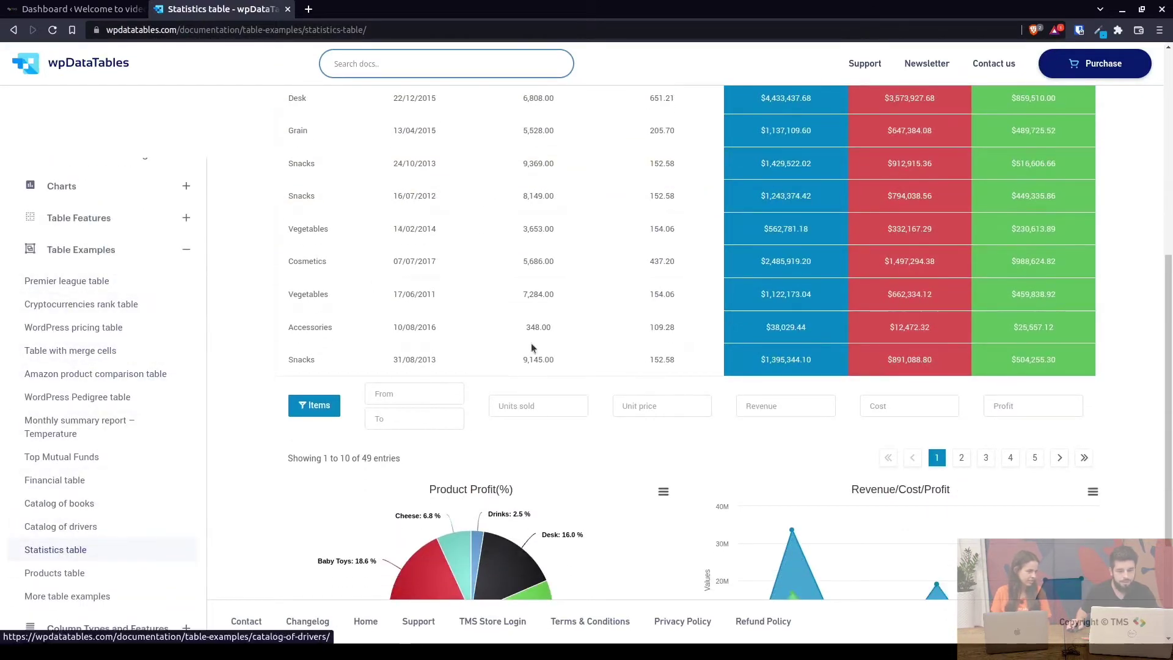
pyautogui.scroll(-2, 535, 343)
pyautogui.scroll(4, 569, 256)
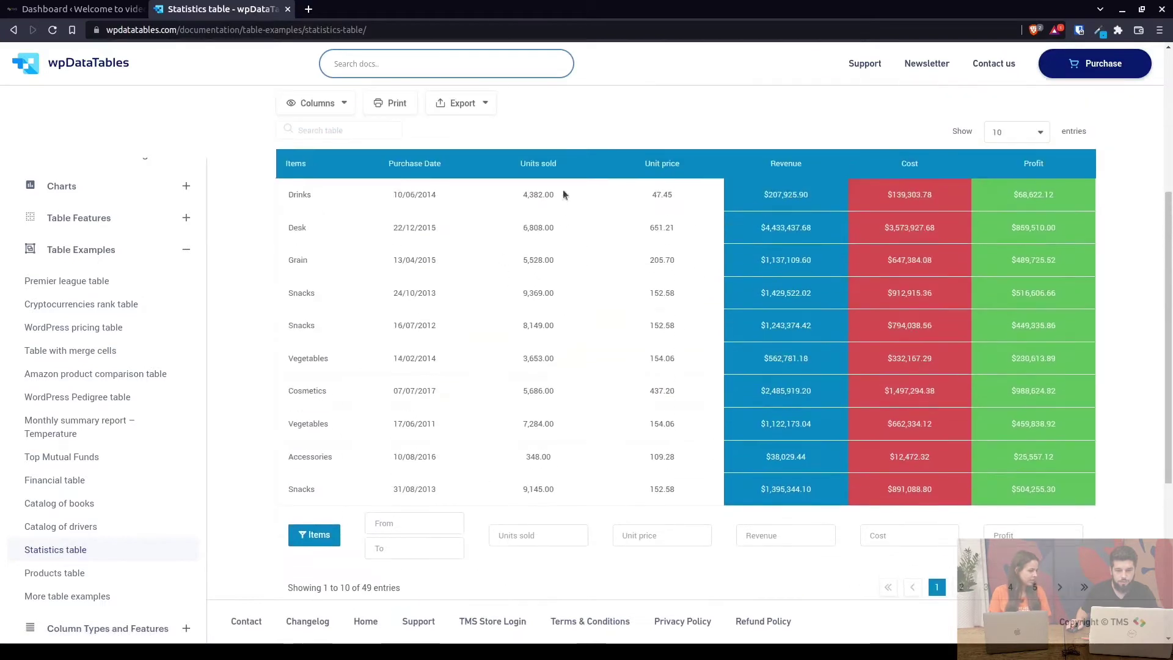
pyautogui.scroll(-4, 559, 257)
pyautogui.scroll(2, 611, 265)
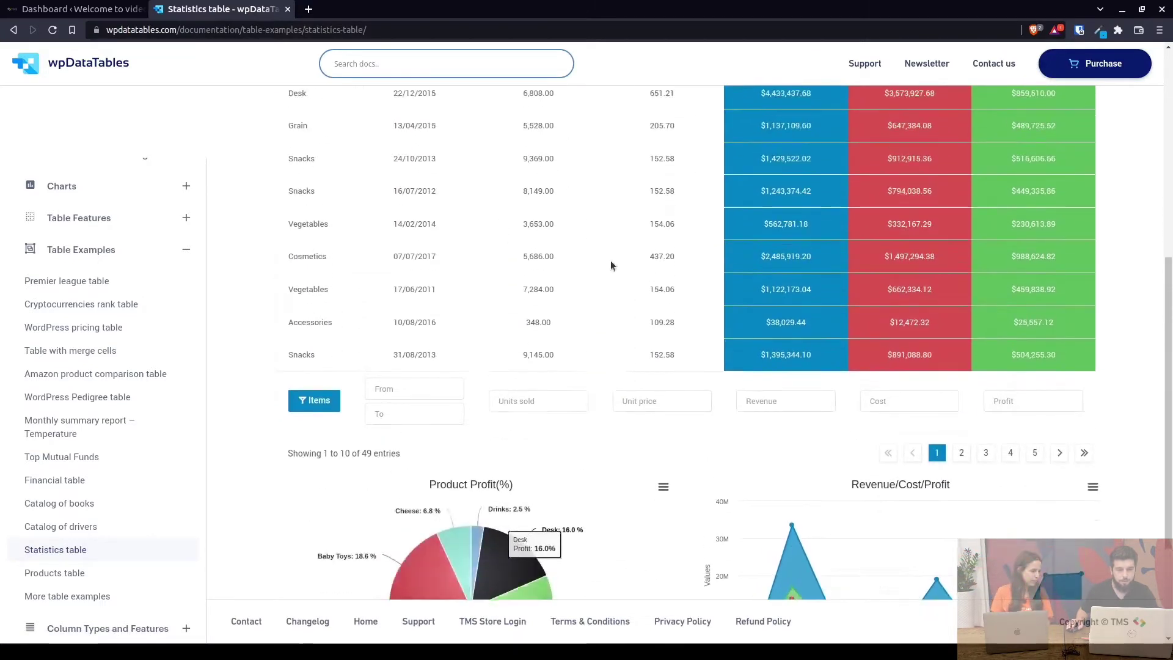
pyautogui.scroll(2, 611, 266)
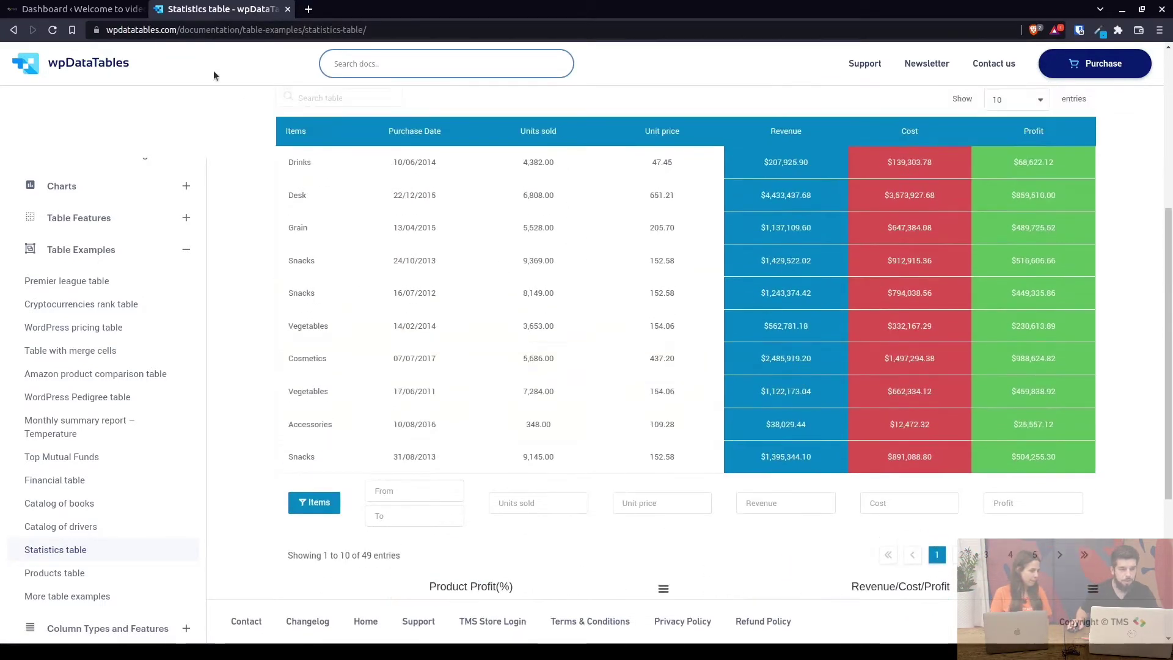
# Start a new wpDataTables table linked to an existing data source
pyautogui.click(88, 12)
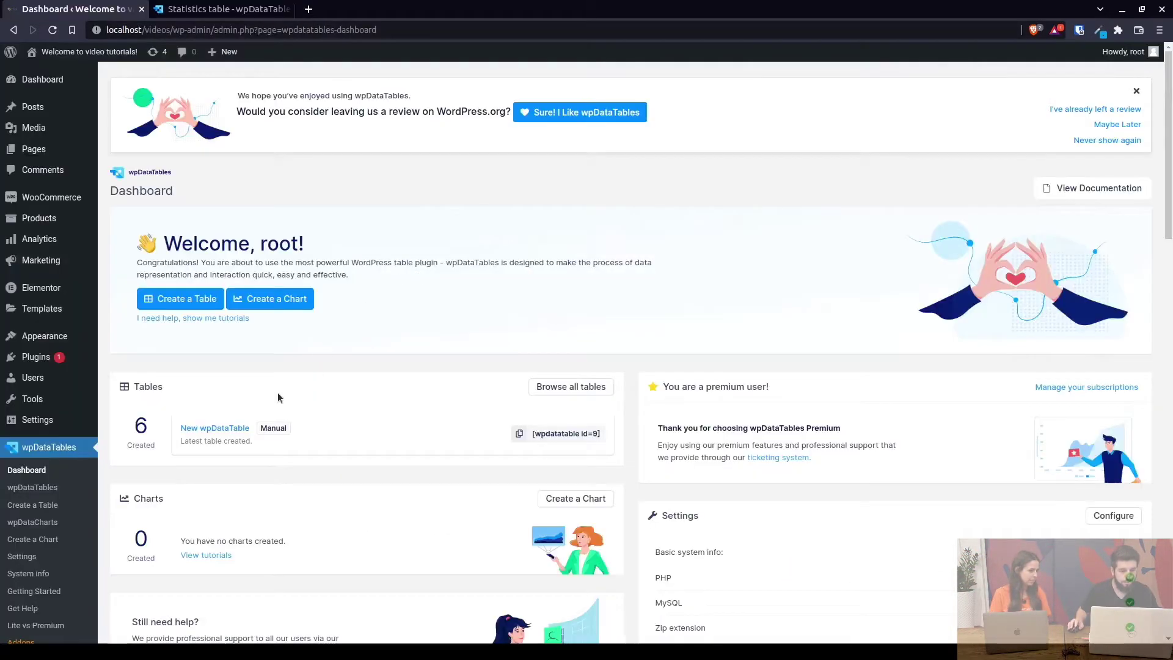
pyautogui.click(50, 505)
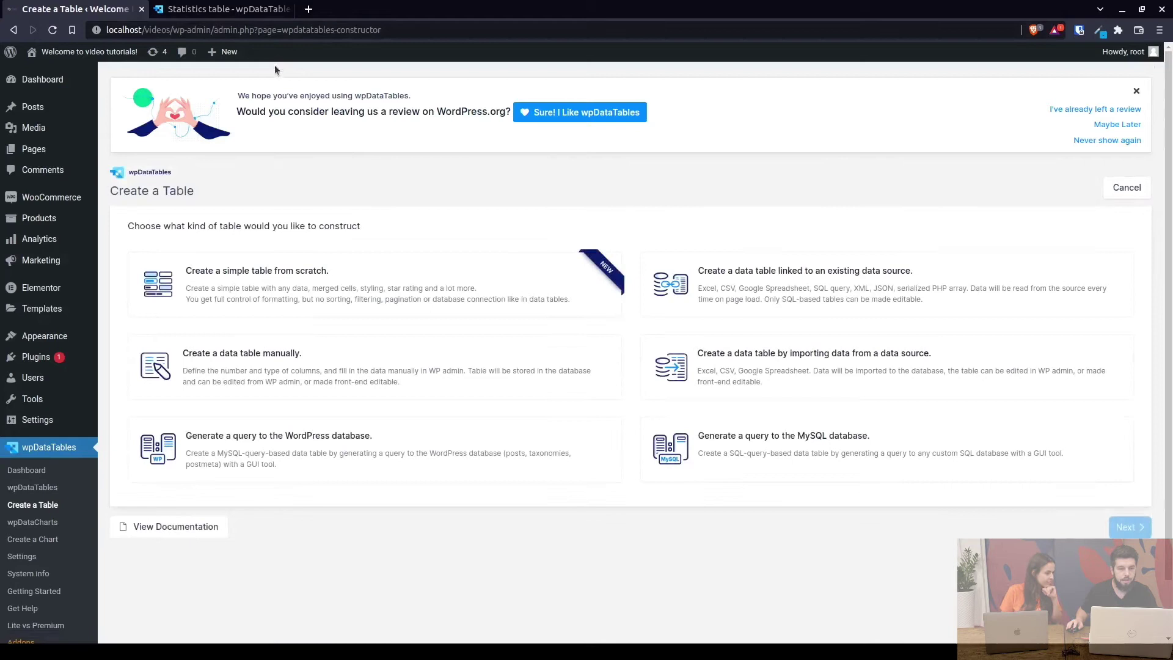
pyautogui.click(217, 15)
pyautogui.click(74, 9)
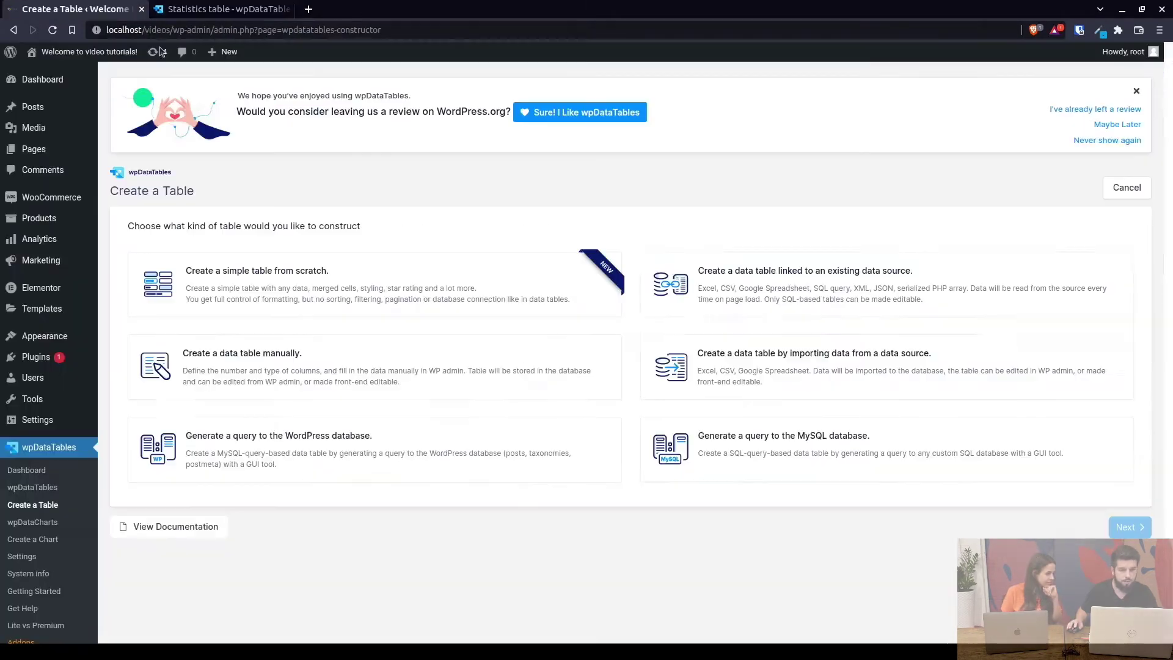
pyautogui.click(758, 275)
pyautogui.click(1115, 536)
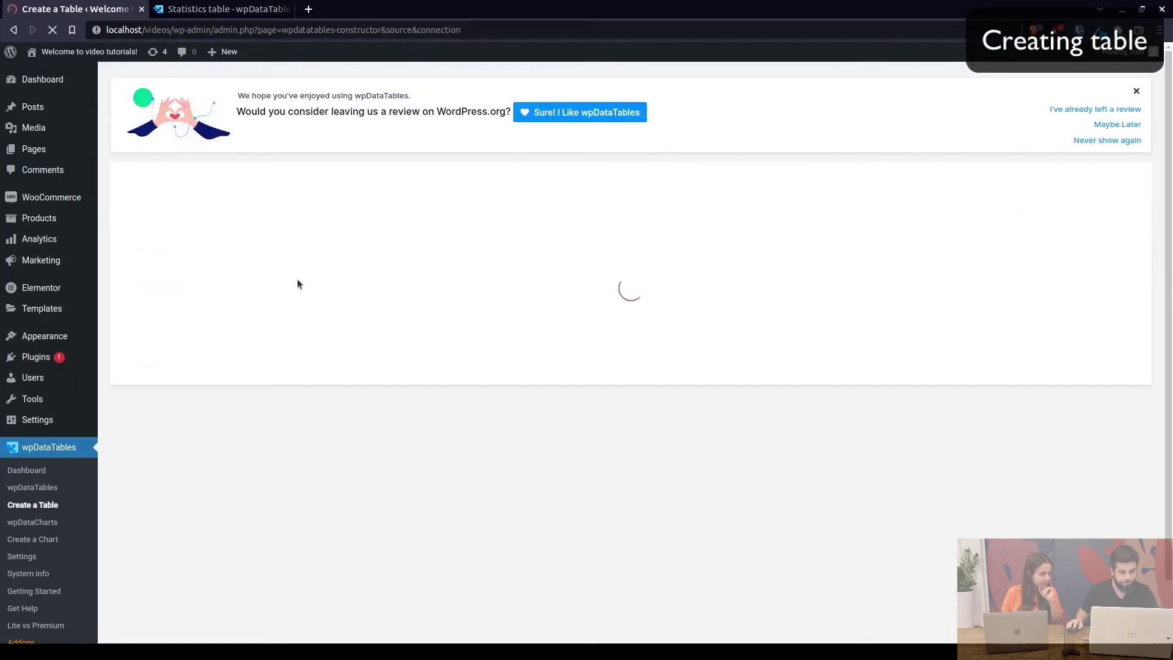
# Set the data source to SQL query SELECT * FROM statistics_table and save the table
pyautogui.click(211, 312)
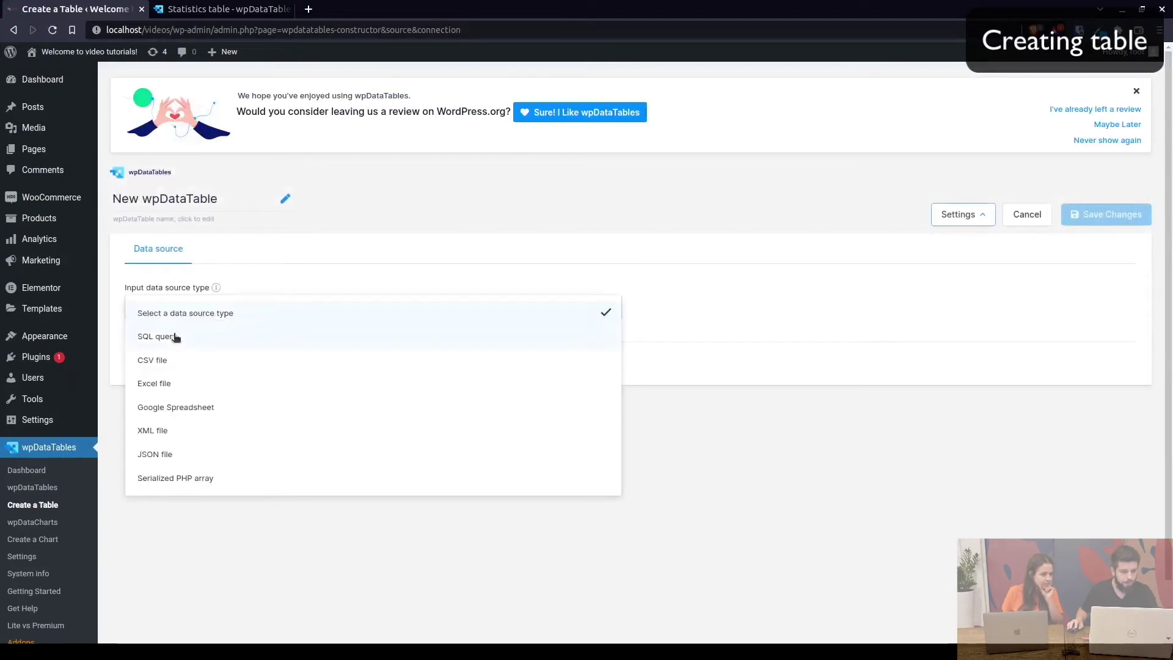
pyautogui.click(176, 338)
pyautogui.click(251, 371)
pyautogui.write('SELECT * FROM statistics_table')
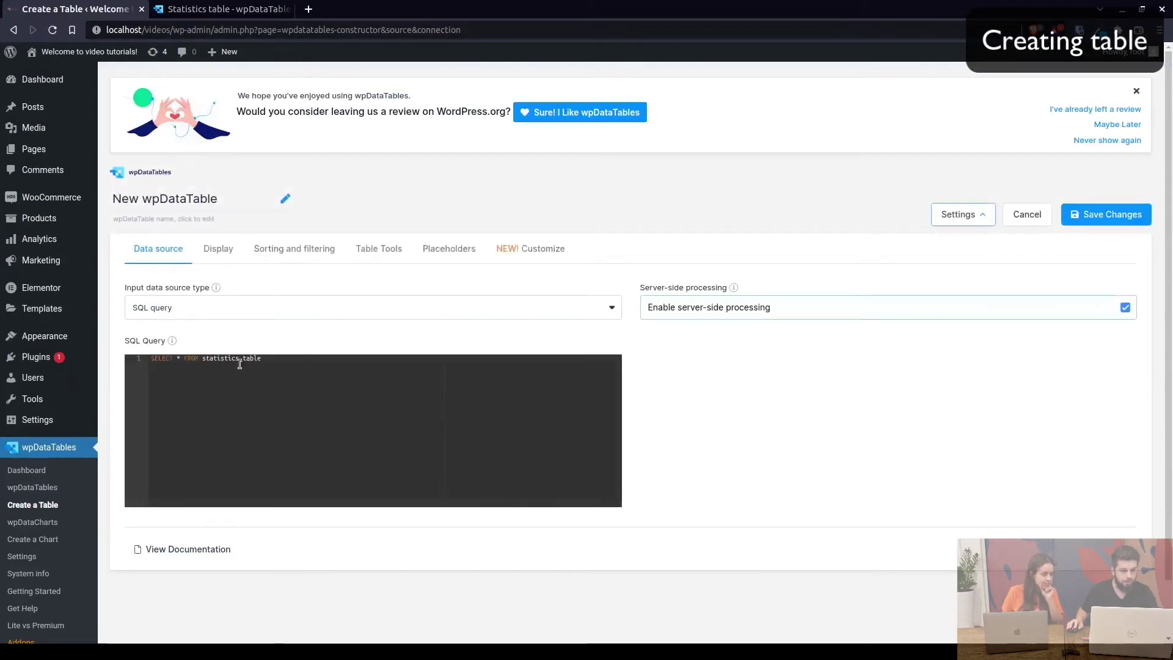
pyautogui.scroll(-1, 142, 351)
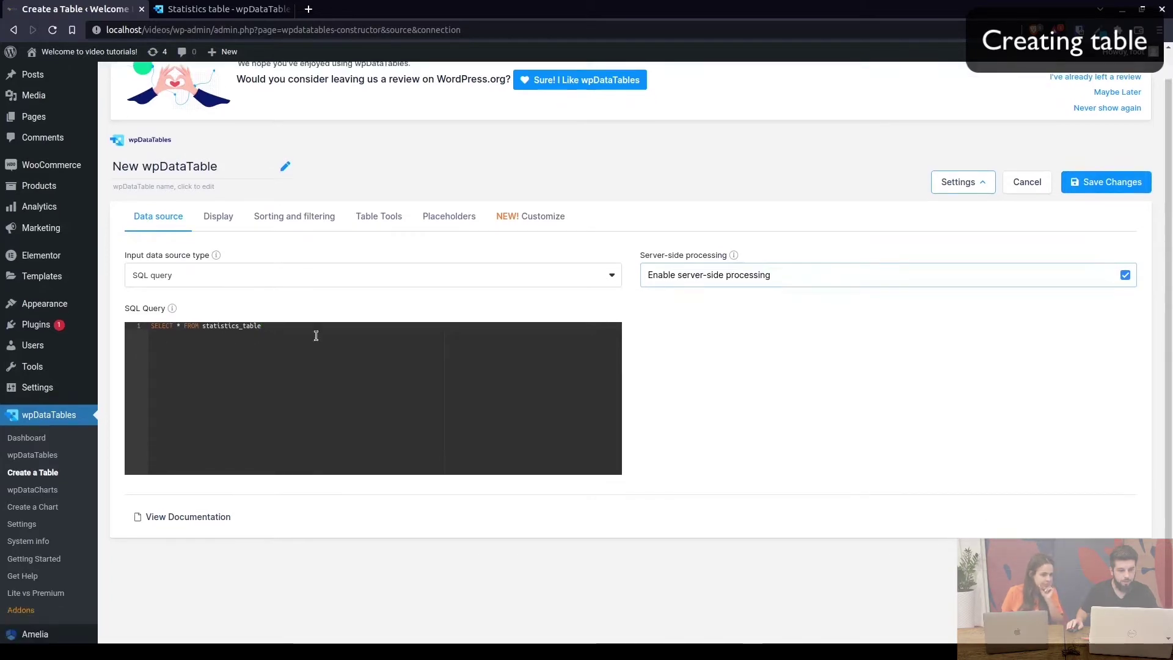
pyautogui.click(1106, 182)
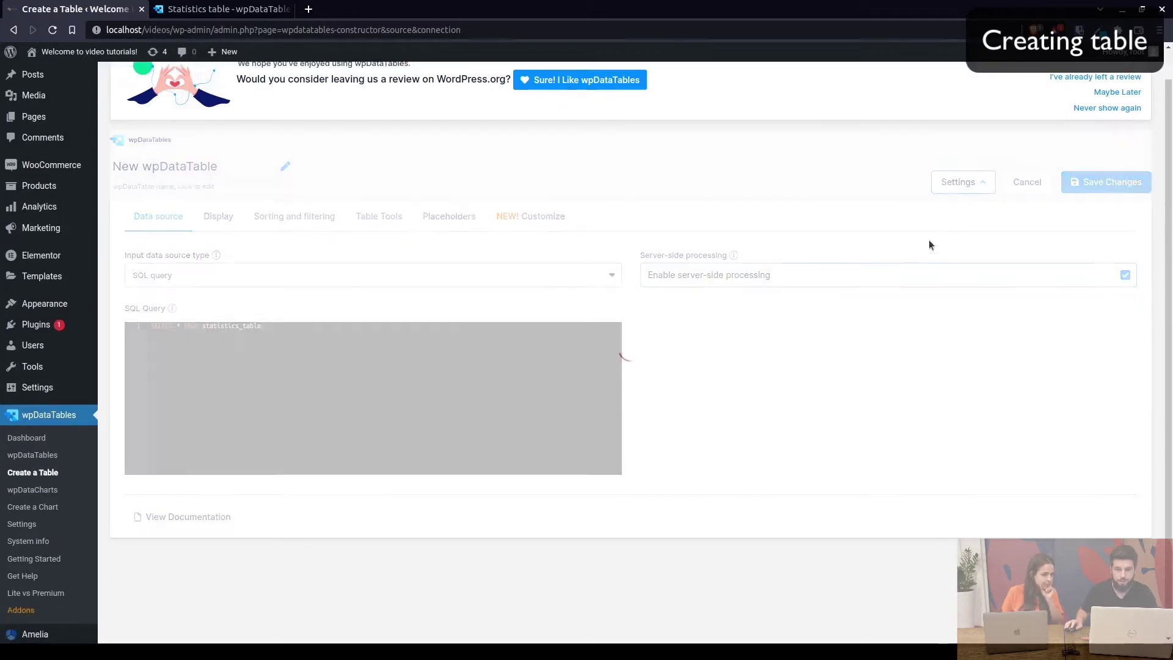
# Compare the 49-row table preview with the Statistics table example
pyautogui.scroll(-7, 700, 347)
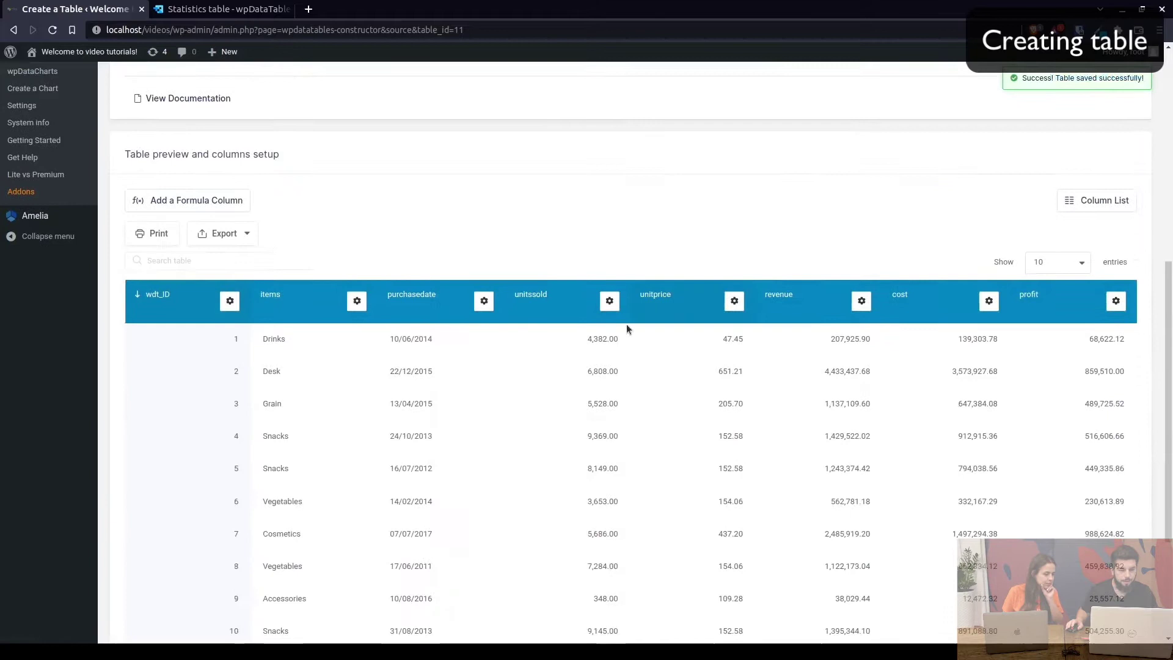
pyautogui.scroll(-3, 629, 364)
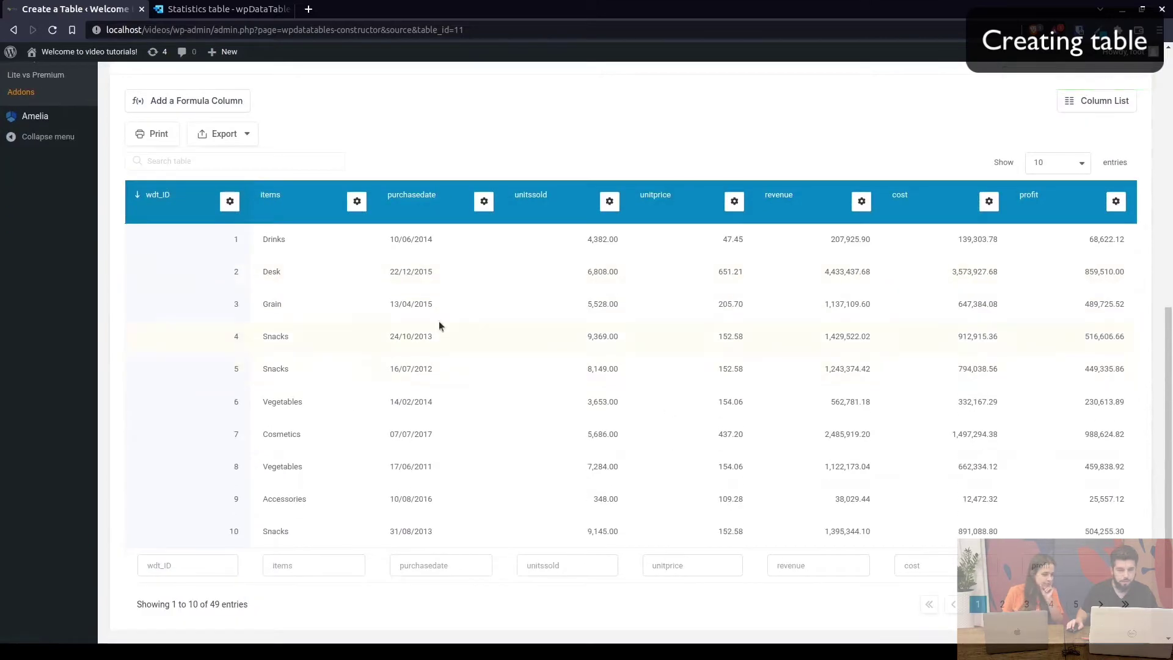
pyautogui.hotkey('ctrl', 'Tab')
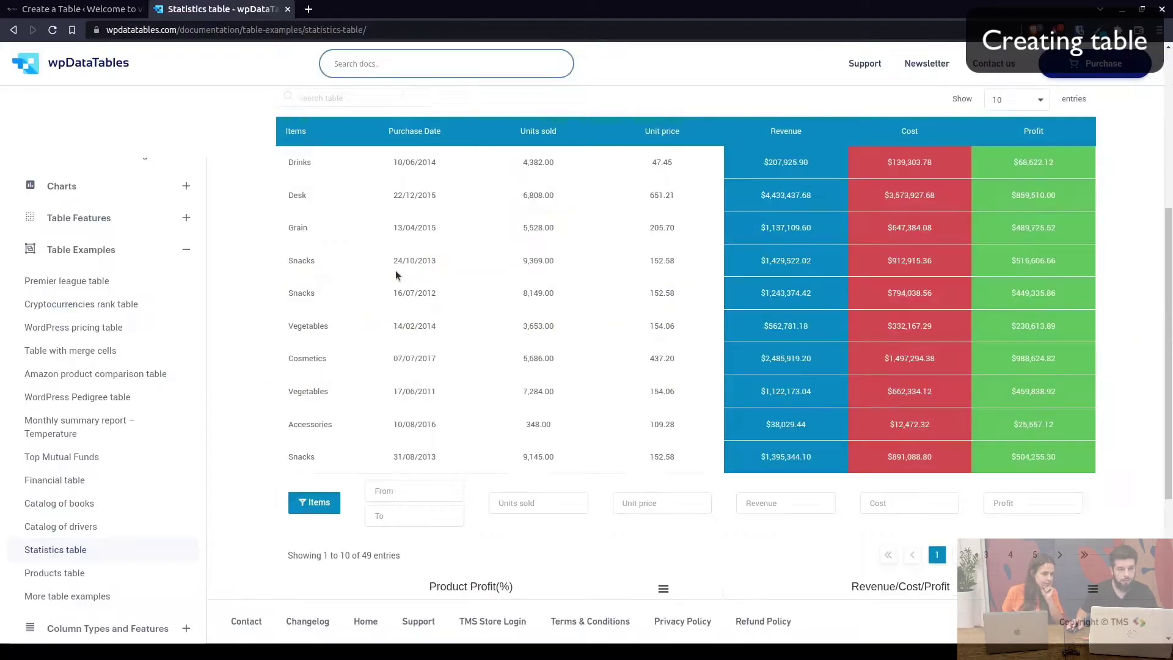
pyautogui.hotkey('ctrl', 'Tab')
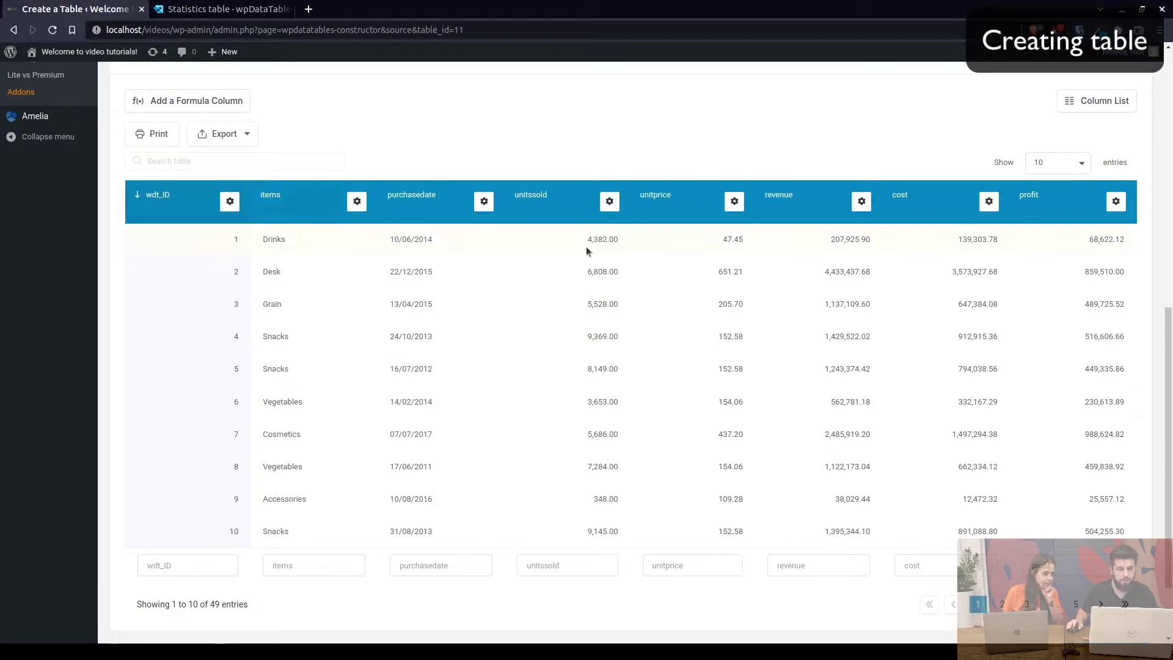
pyautogui.scroll(3, 586, 251)
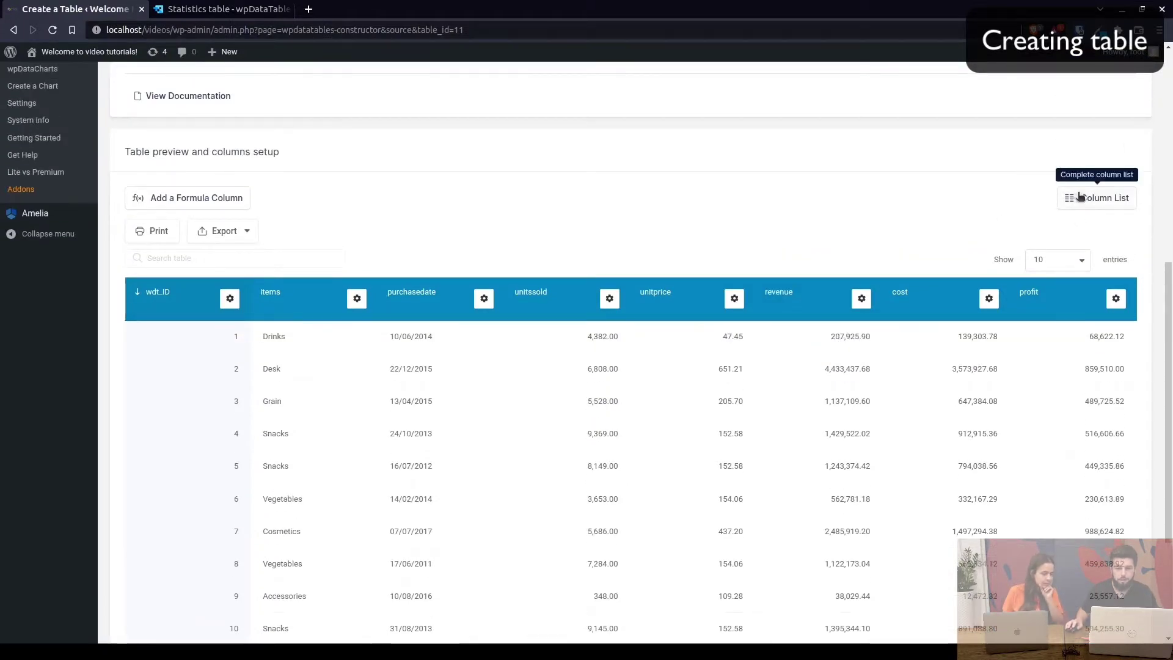
# Hide the wdt_ID column in the Column List and save
pyautogui.click(1079, 197)
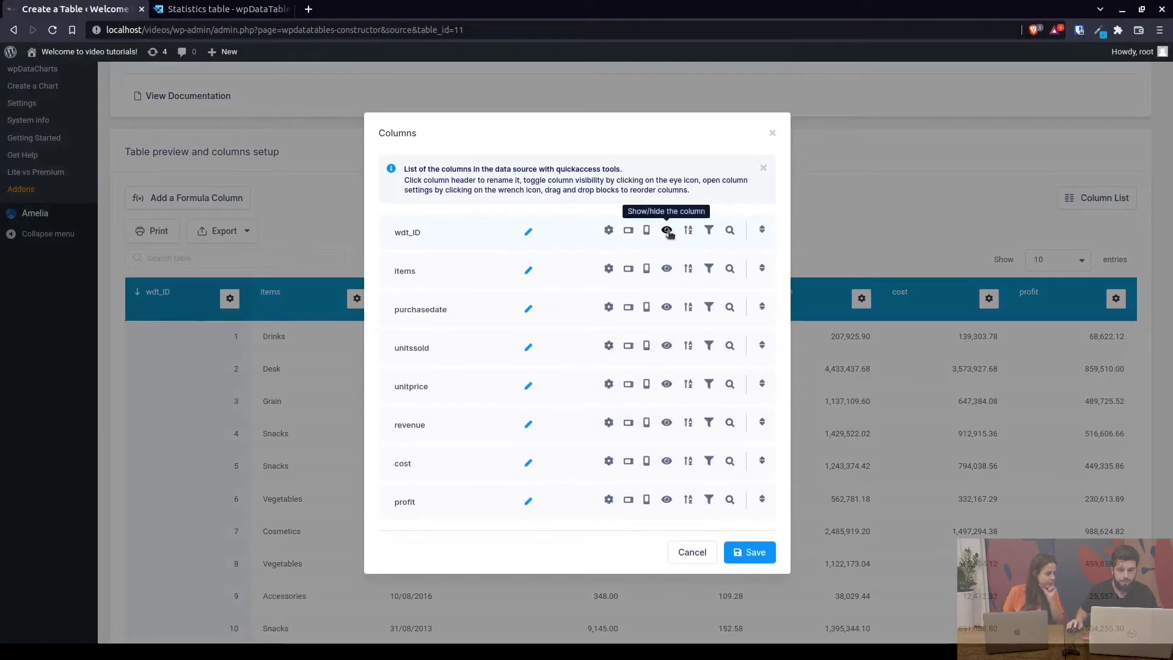
pyautogui.click(667, 231)
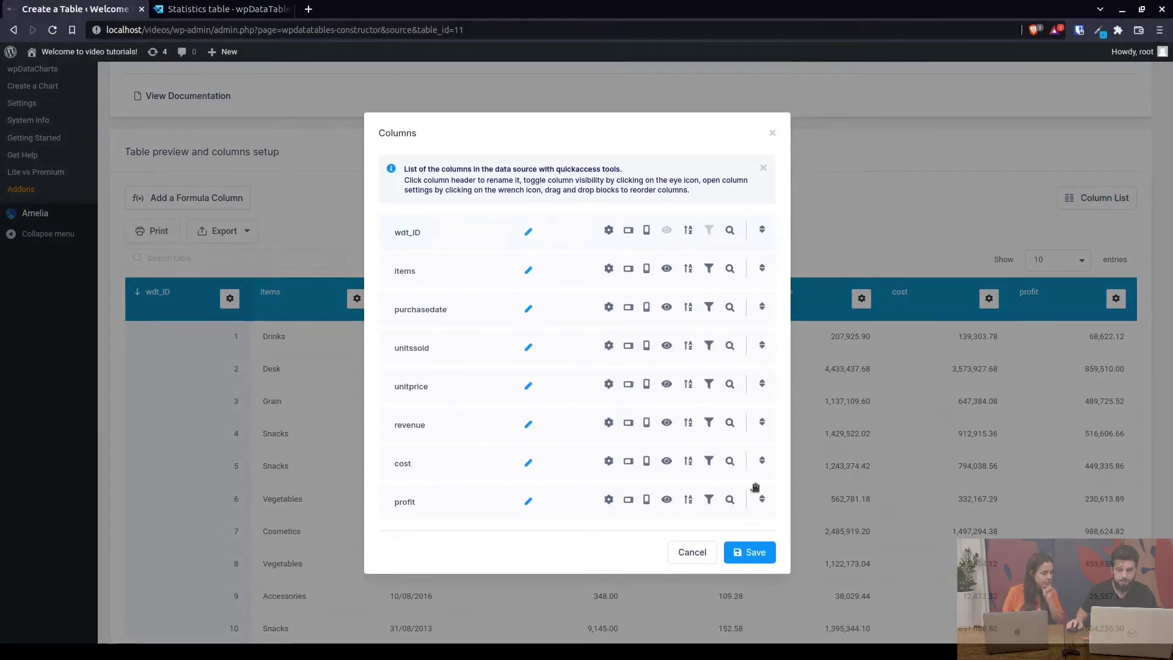
pyautogui.click(750, 552)
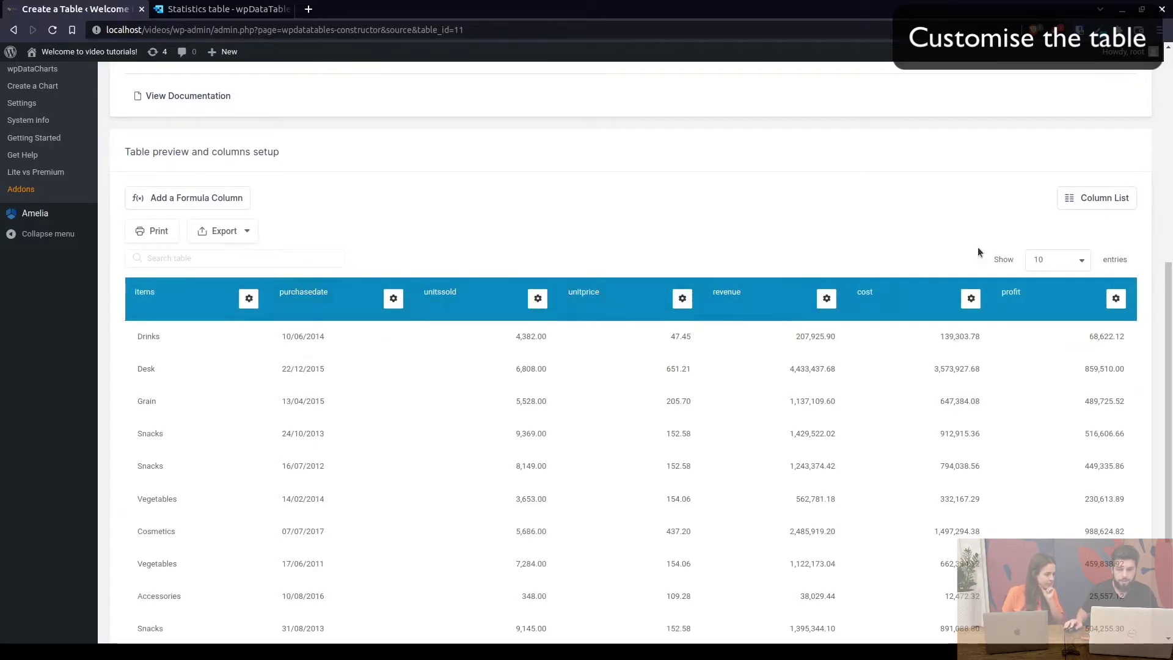
# Rename the columns to Purchase Date, Units Sold, Unit Price, Revenue, Cost and Profit, then save
pyautogui.click(1097, 198)
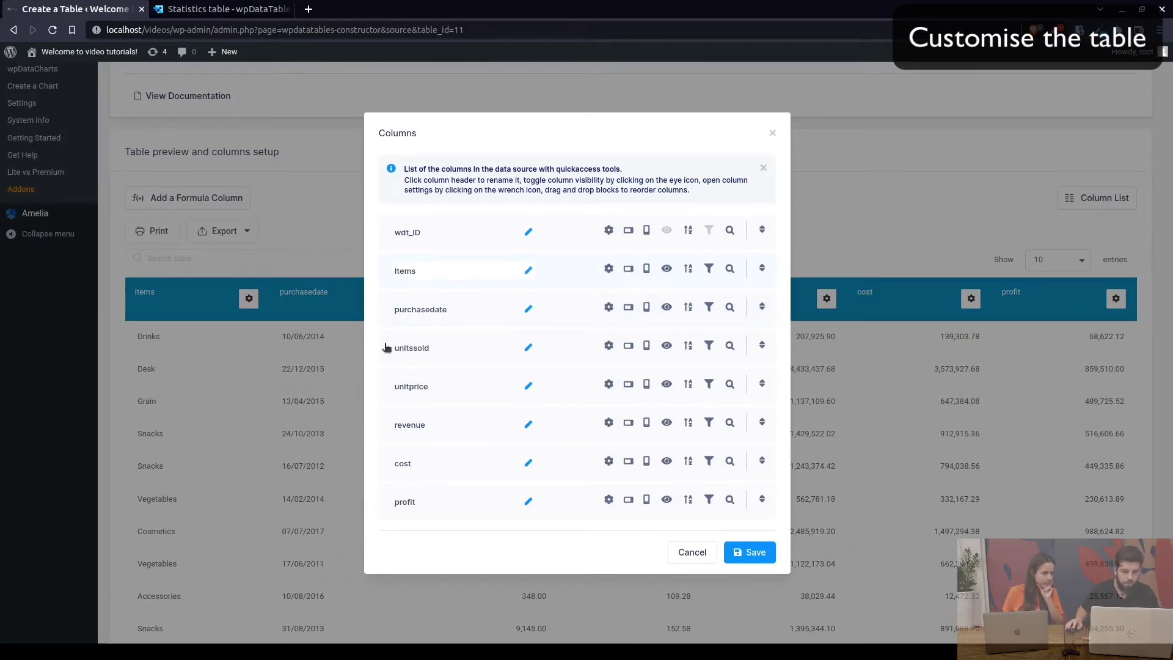
pyautogui.write('A')
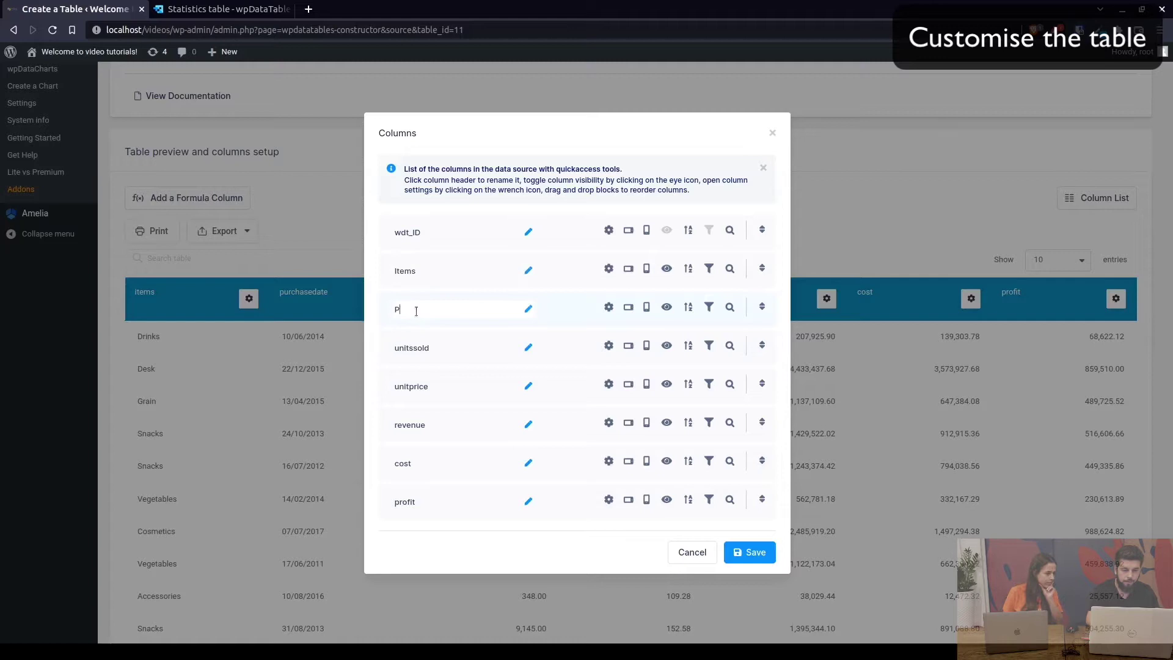
pyautogui.write('urchase Date')
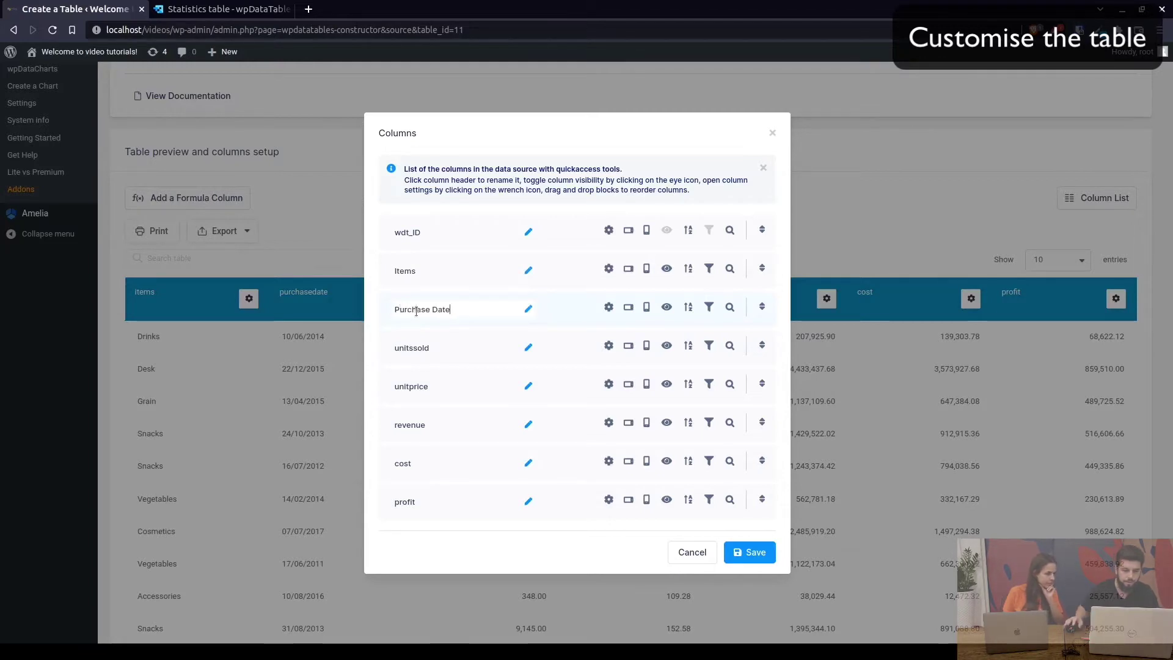
pyautogui.click(413, 342)
pyautogui.write('U')
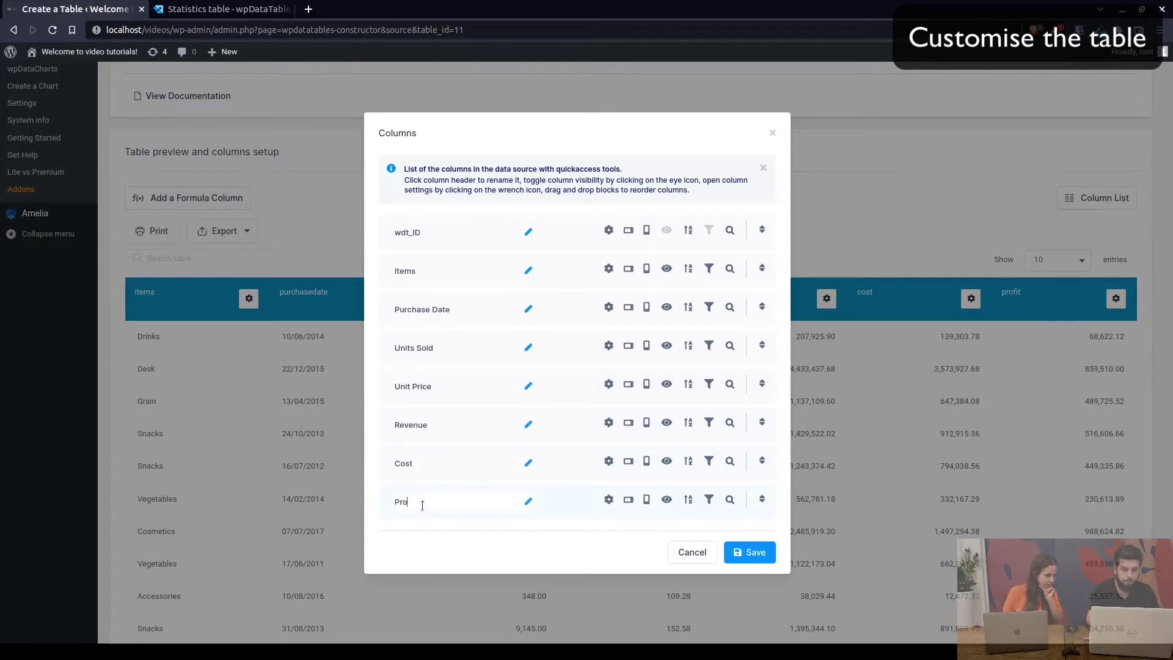
pyautogui.click(756, 553)
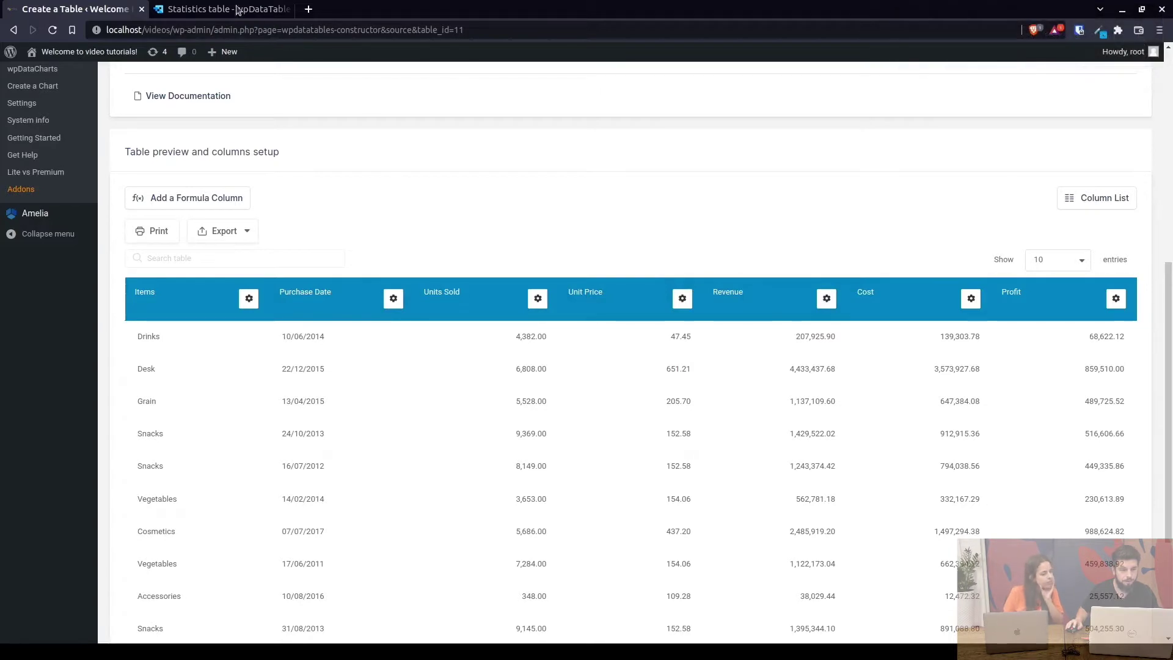
# Add a Revenue conditional rule: values greater than 0 get cell colour #0083C2
pyautogui.click(827, 299)
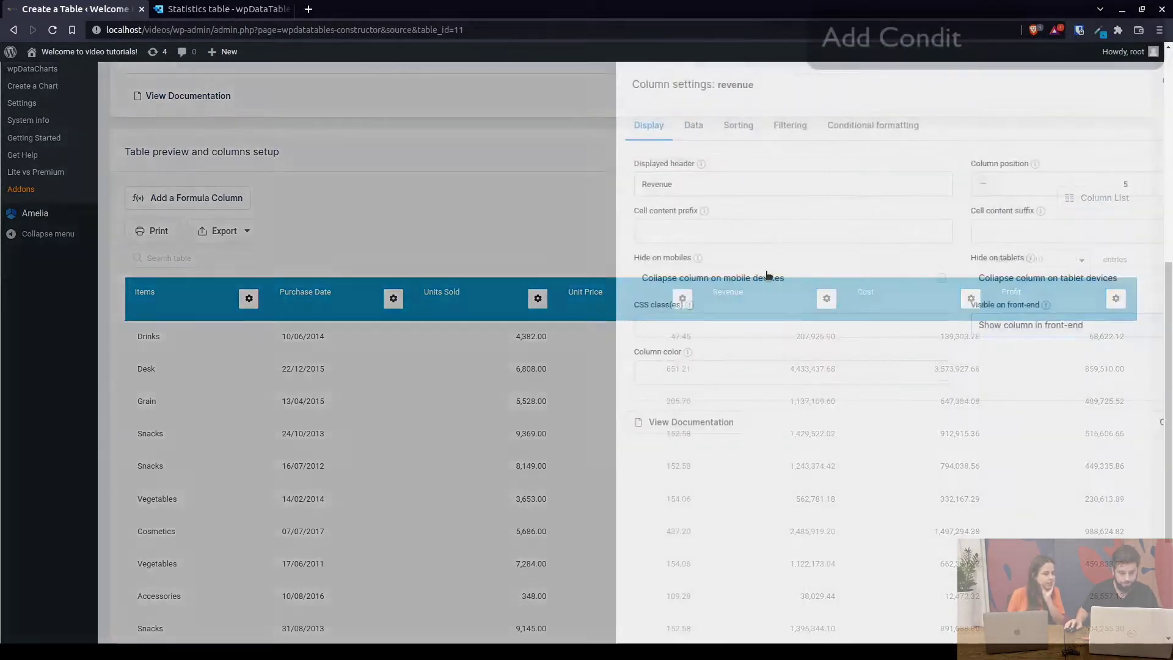
pyautogui.click(720, 130)
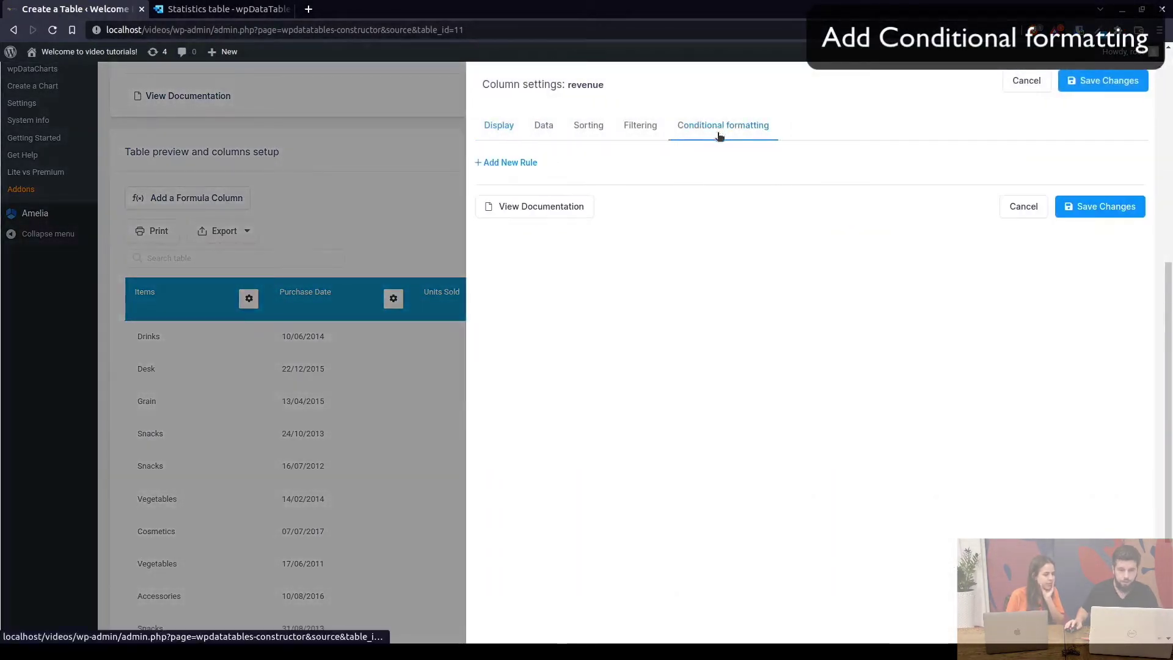
pyautogui.click(521, 164)
pyautogui.click(570, 177)
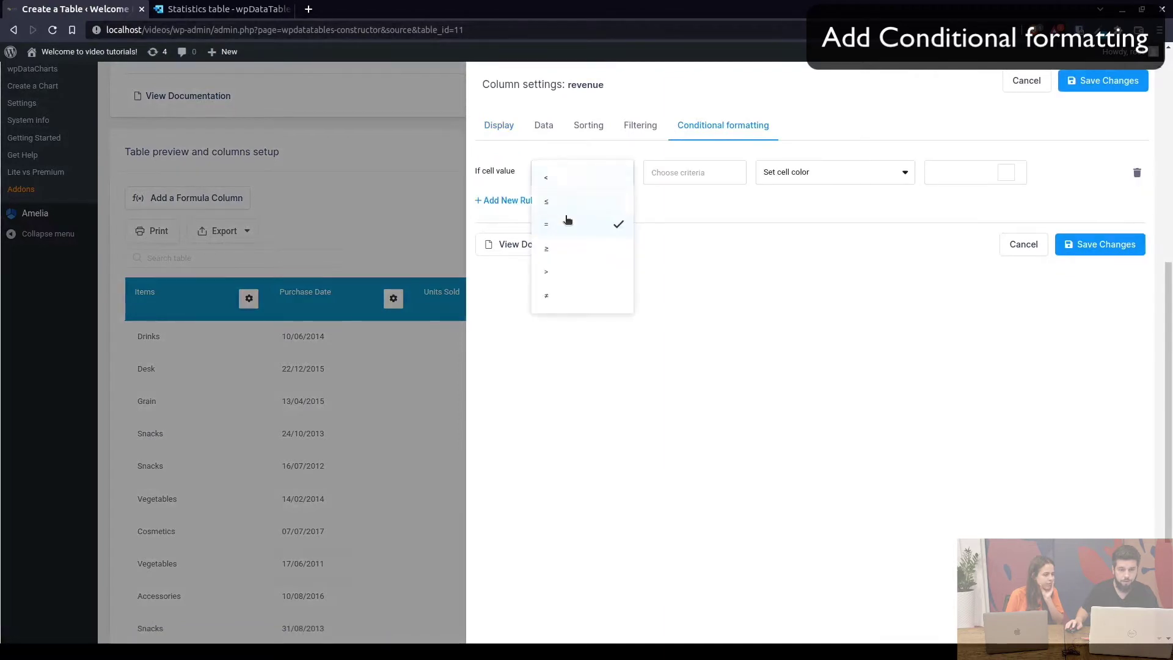
pyautogui.click(567, 271)
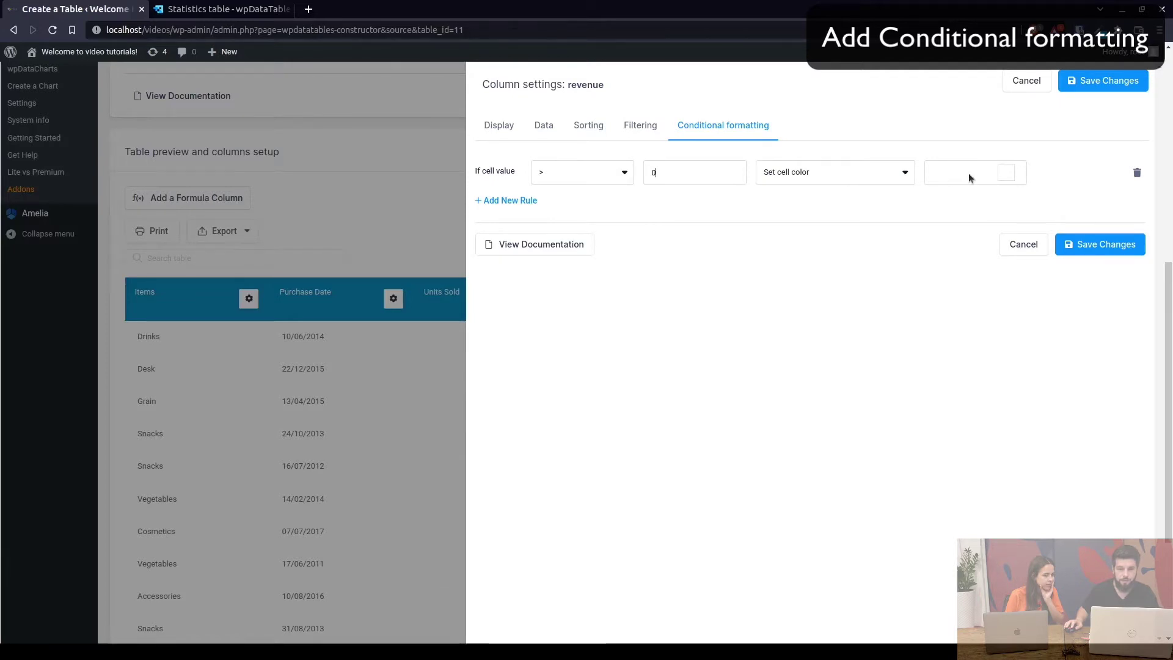
pyautogui.hotkey('alt', 'Tab')
pyautogui.click(85, 99)
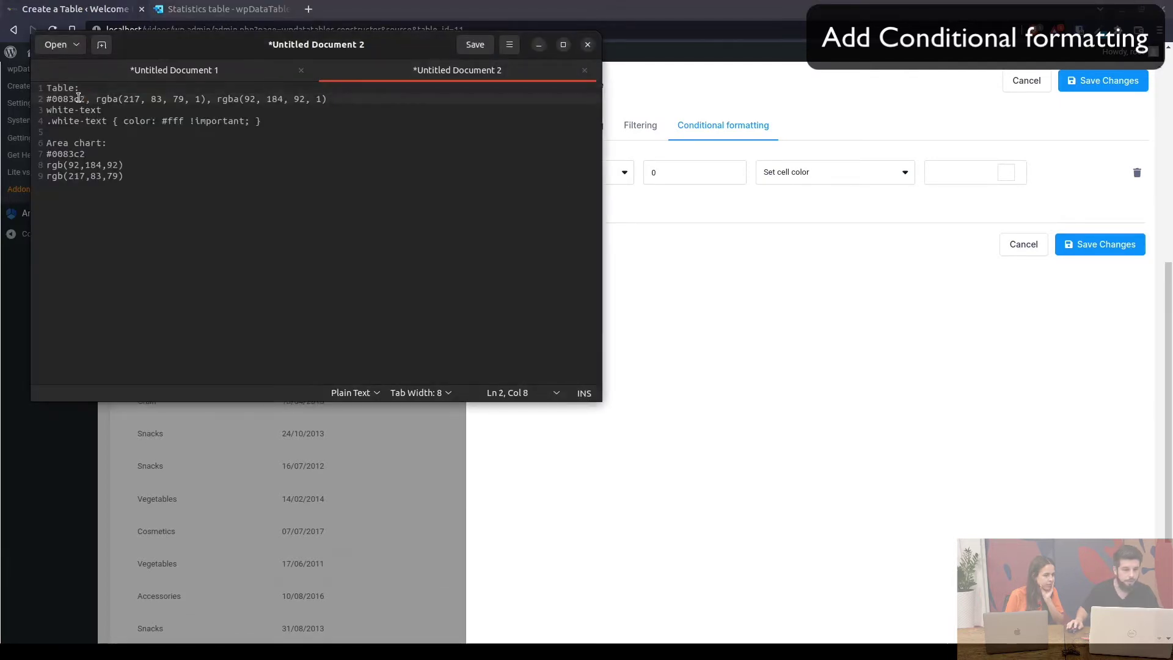
pyautogui.hotkey('alt', 'Tab')
pyautogui.click(990, 173)
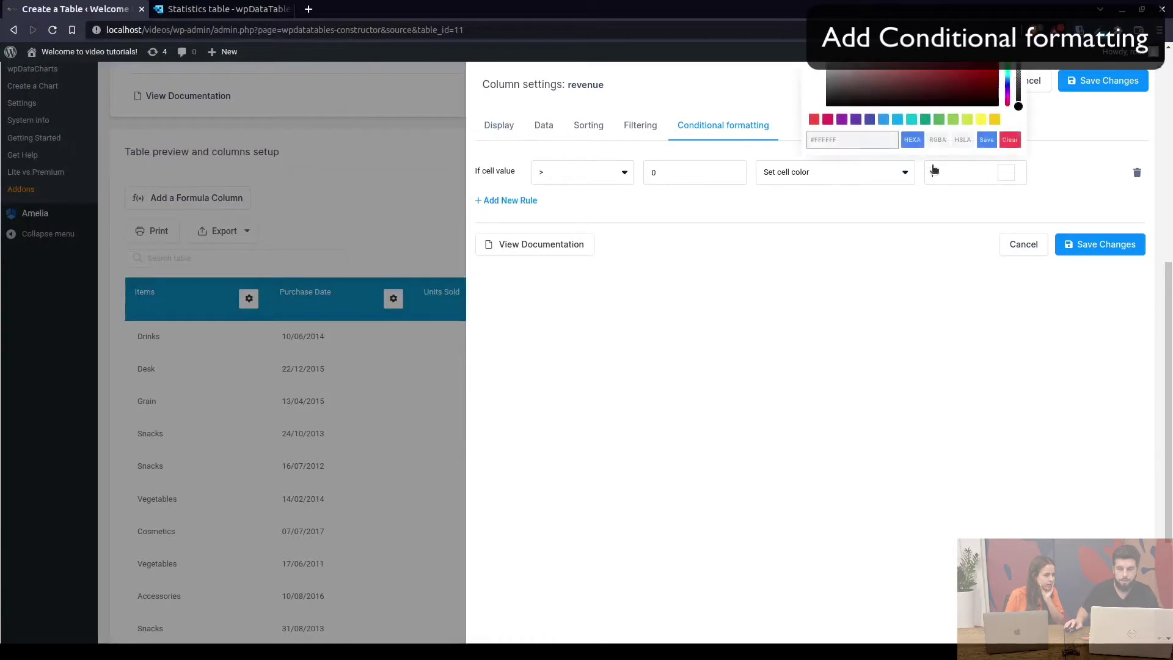
pyautogui.click(853, 140)
pyautogui.write('#0083c2')
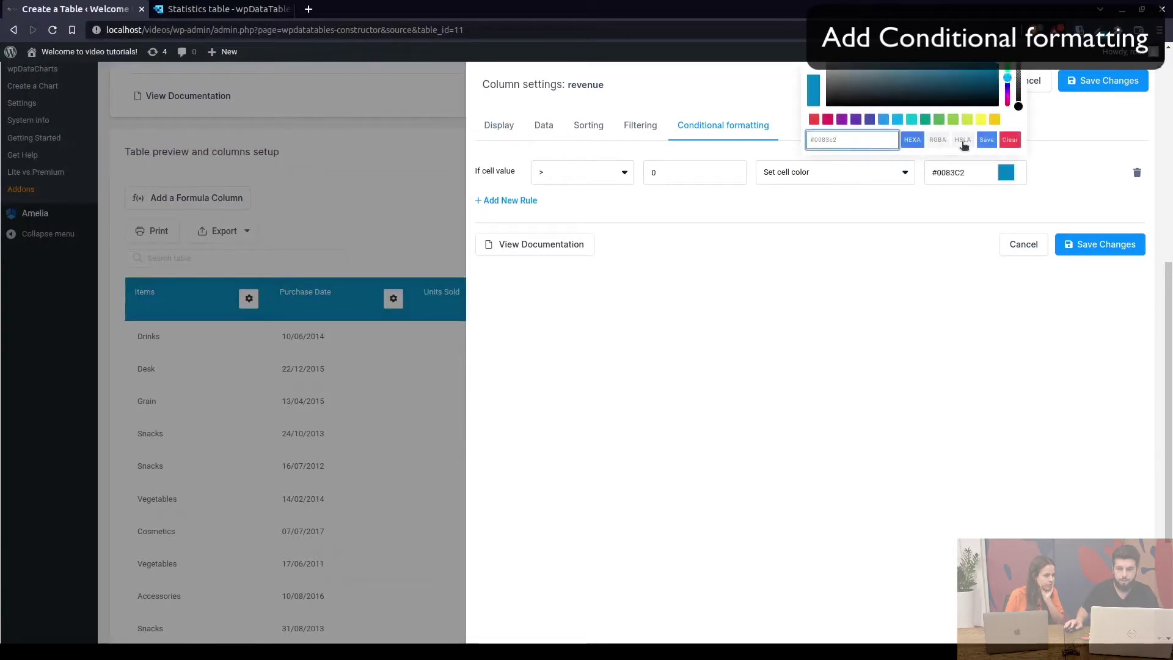
pyautogui.click(987, 140)
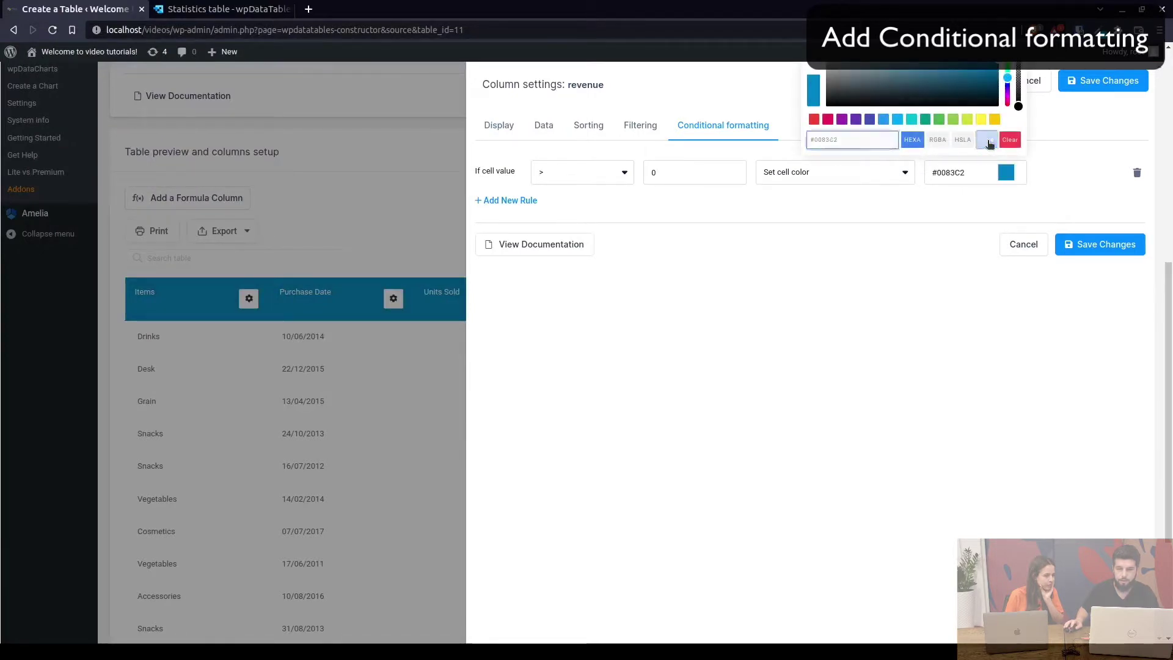
# Add a second Revenue rule '> 0' setting CSS class white-text, and save
pyautogui.click(505, 201)
pyautogui.click(590, 210)
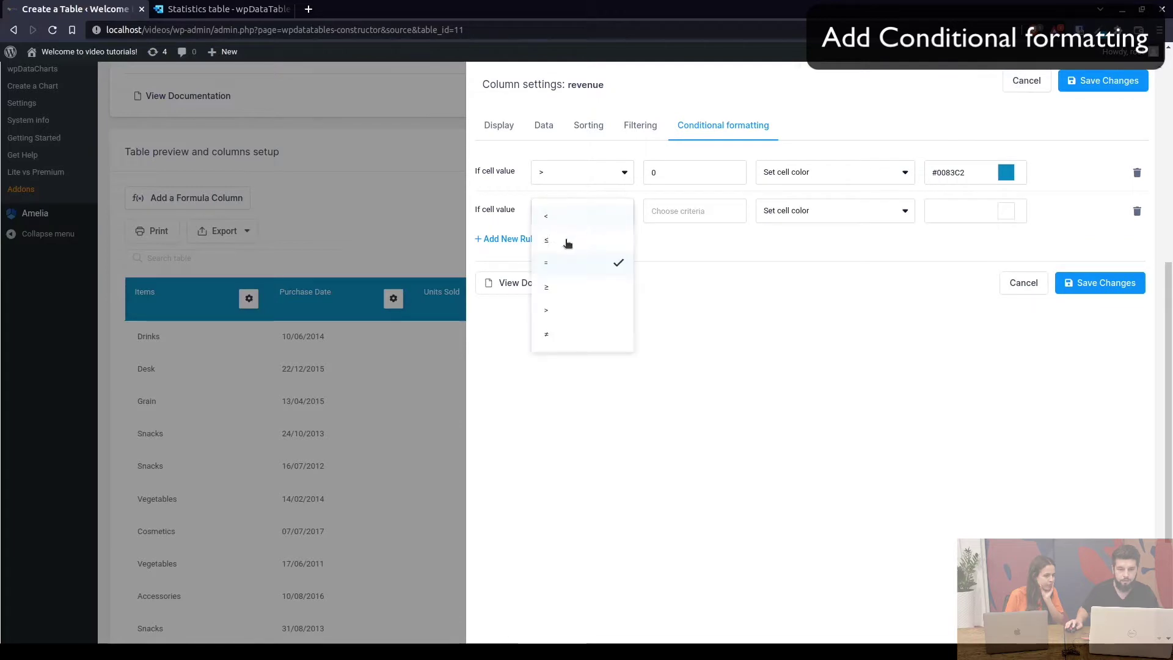
pyautogui.click(563, 311)
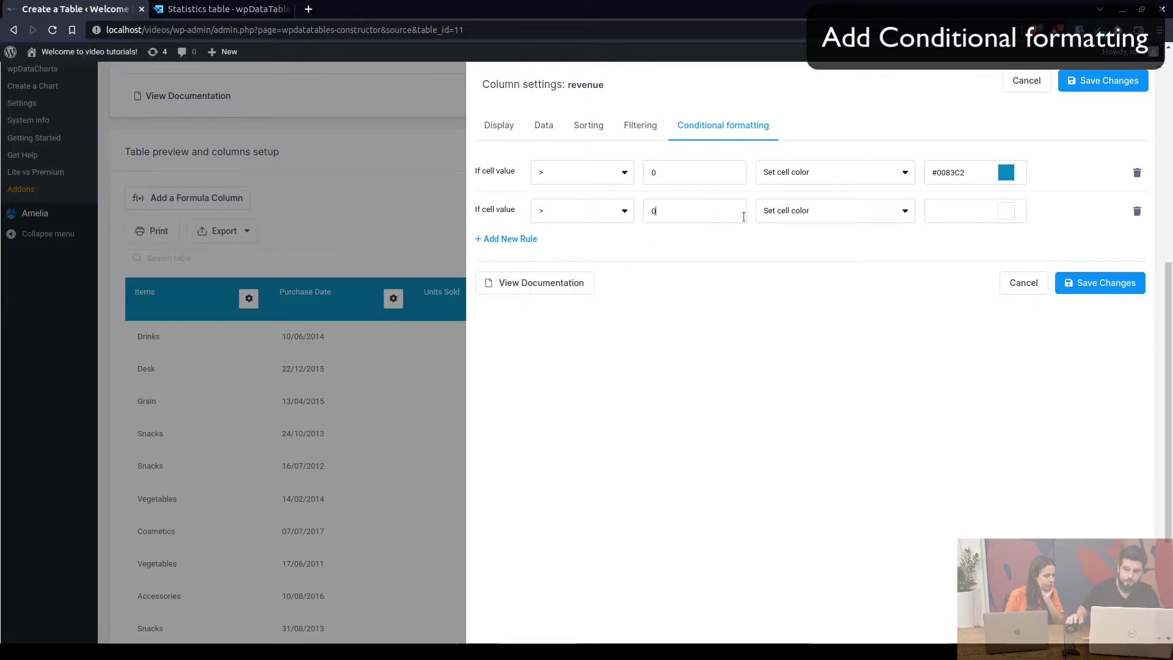
pyautogui.click(787, 212)
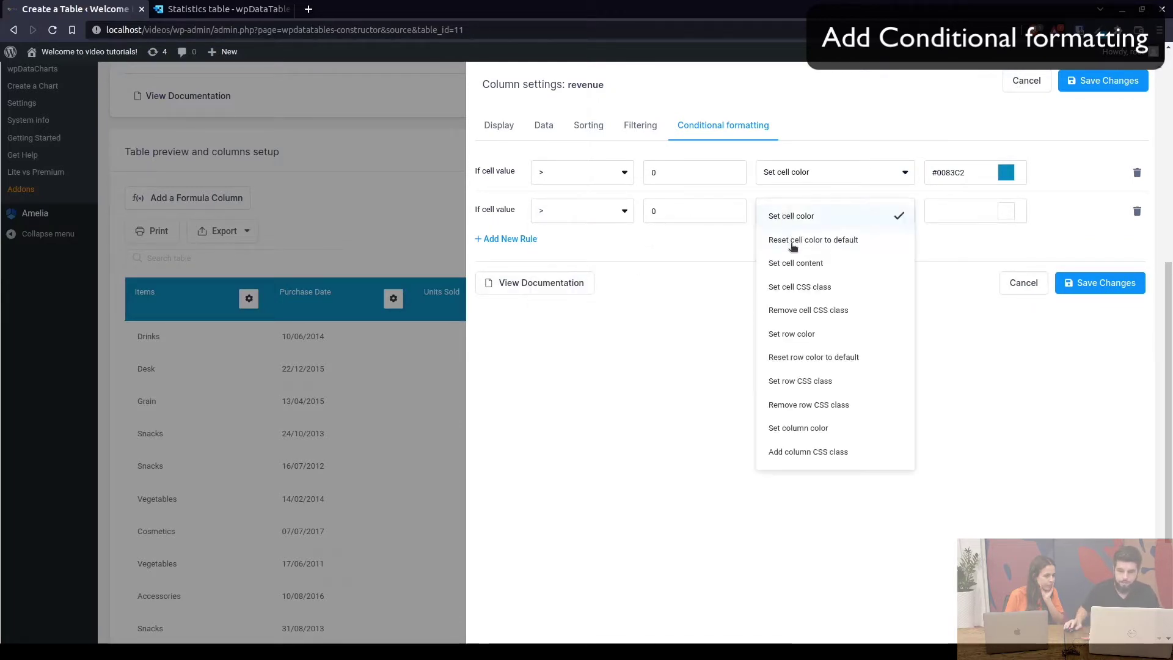
pyautogui.click(801, 288)
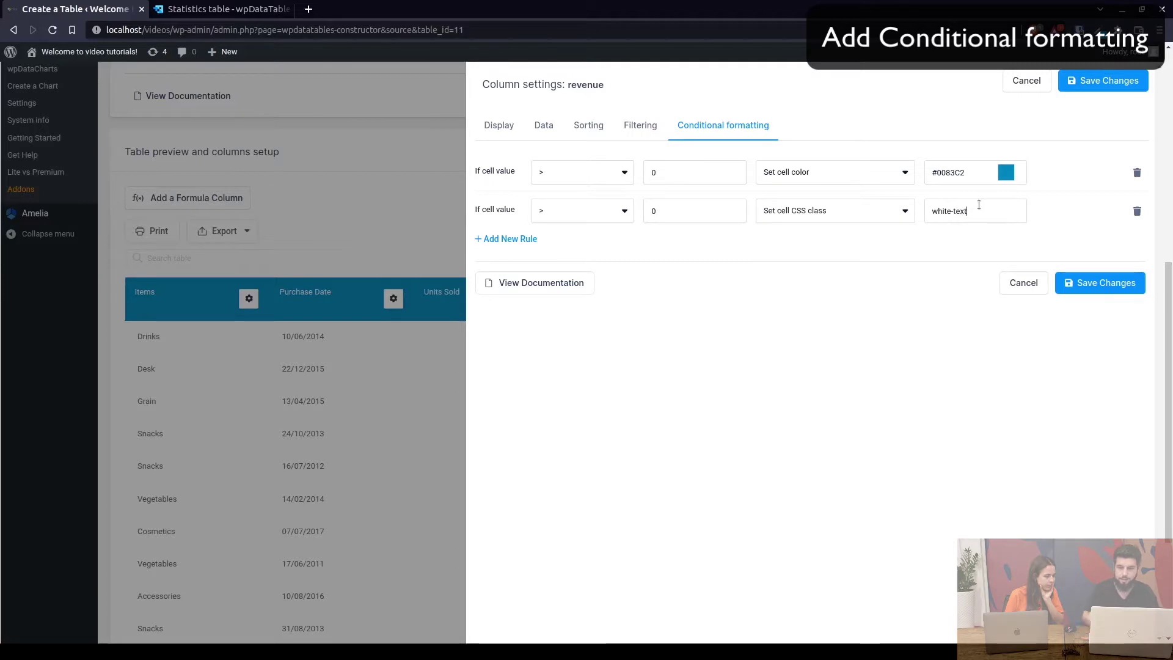
pyautogui.click(1094, 288)
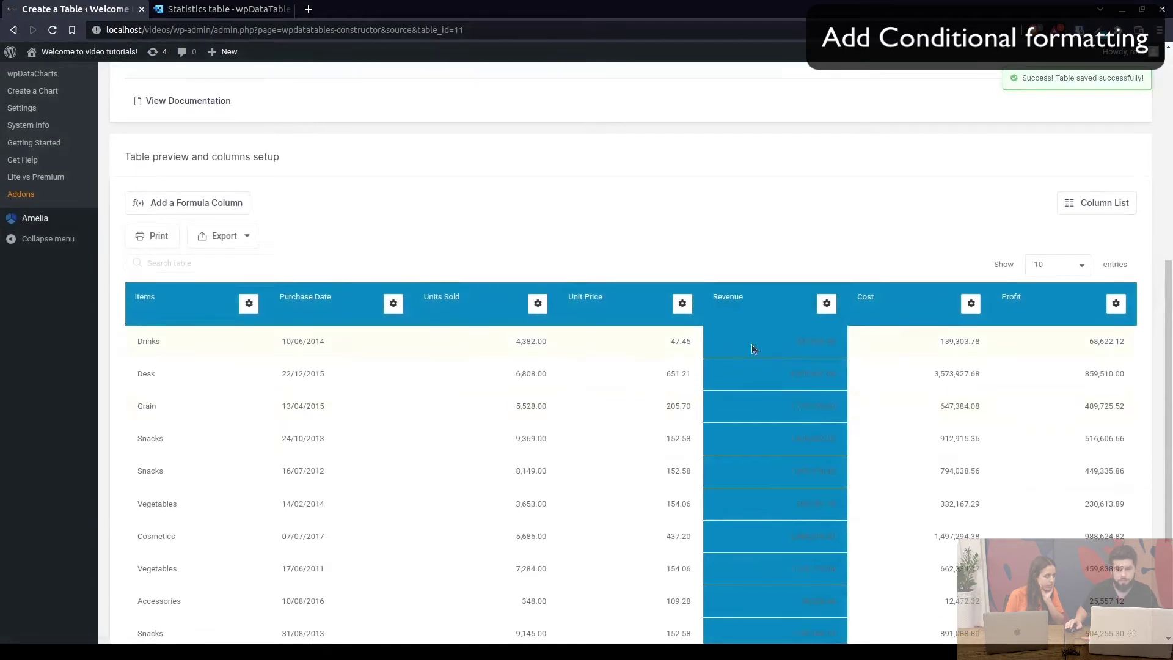
# Paste .white-text { color: #fff !important; } into the table's Custom CSS and save
pyautogui.scroll(6, 703, 312)
pyautogui.click(589, 193)
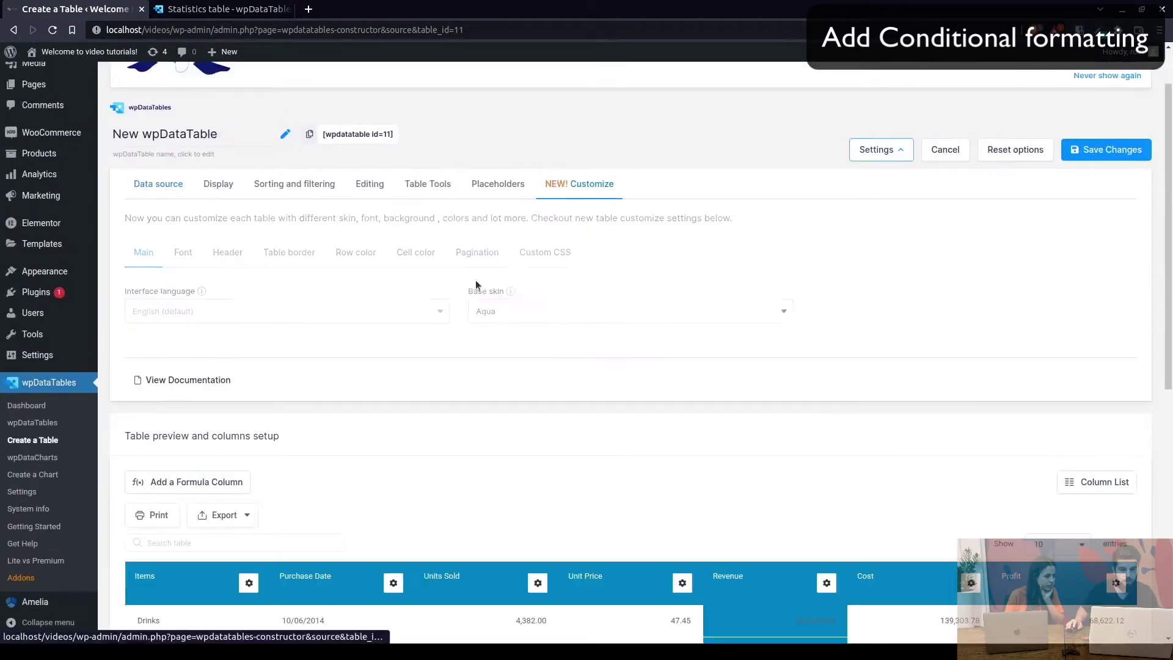
pyautogui.click(545, 253)
pyautogui.hotkey('alt', 'Tab')
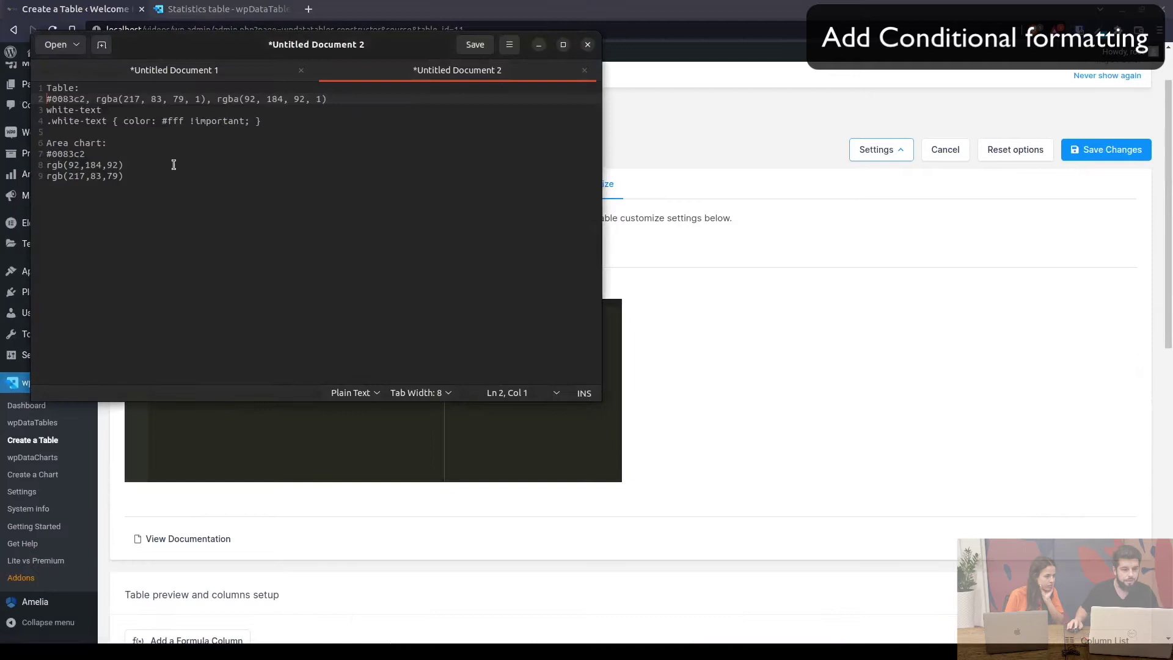
pyautogui.moveTo(262, 122); pyautogui.dragTo(47, 122)
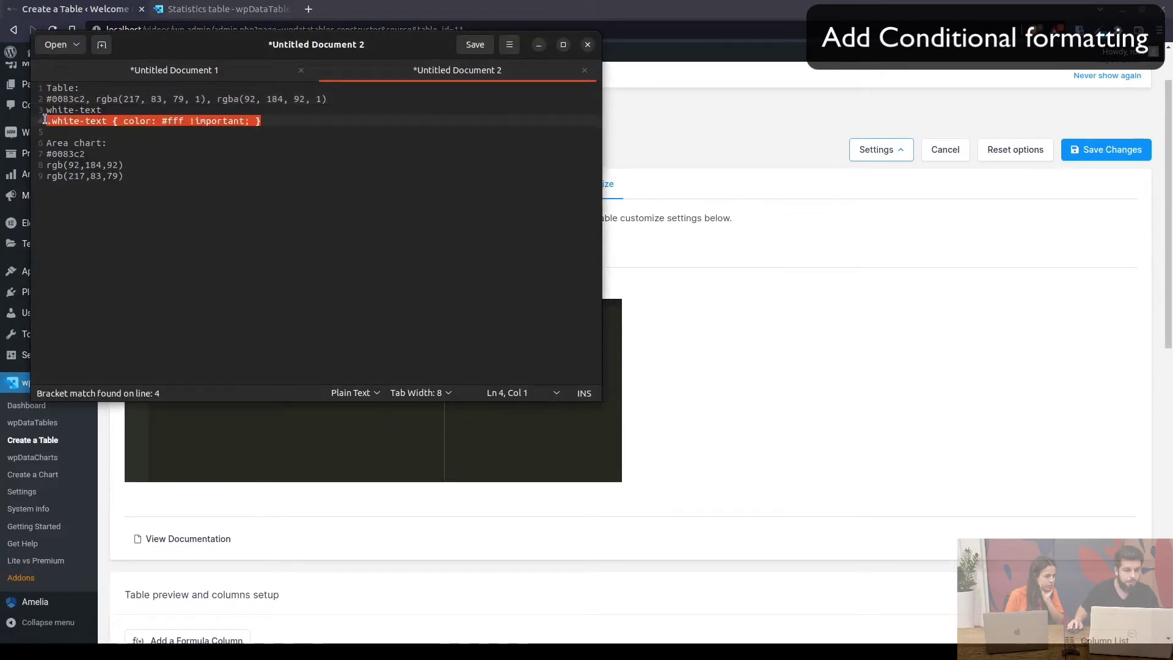
pyautogui.hotkey('ctrl', 'c')
pyautogui.hotkey('alt', 'Tab')
pyautogui.click(288, 362)
pyautogui.hotkey('ctrl', 'a')
pyautogui.hotkey('ctrl', 'v')
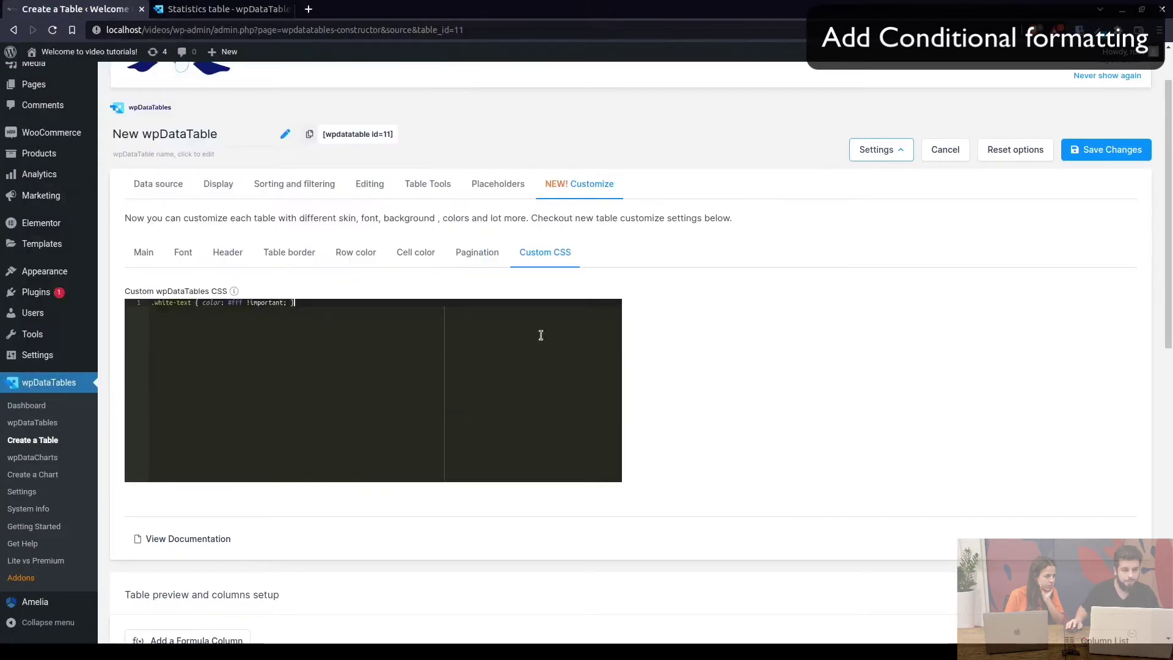
pyautogui.click(1116, 147)
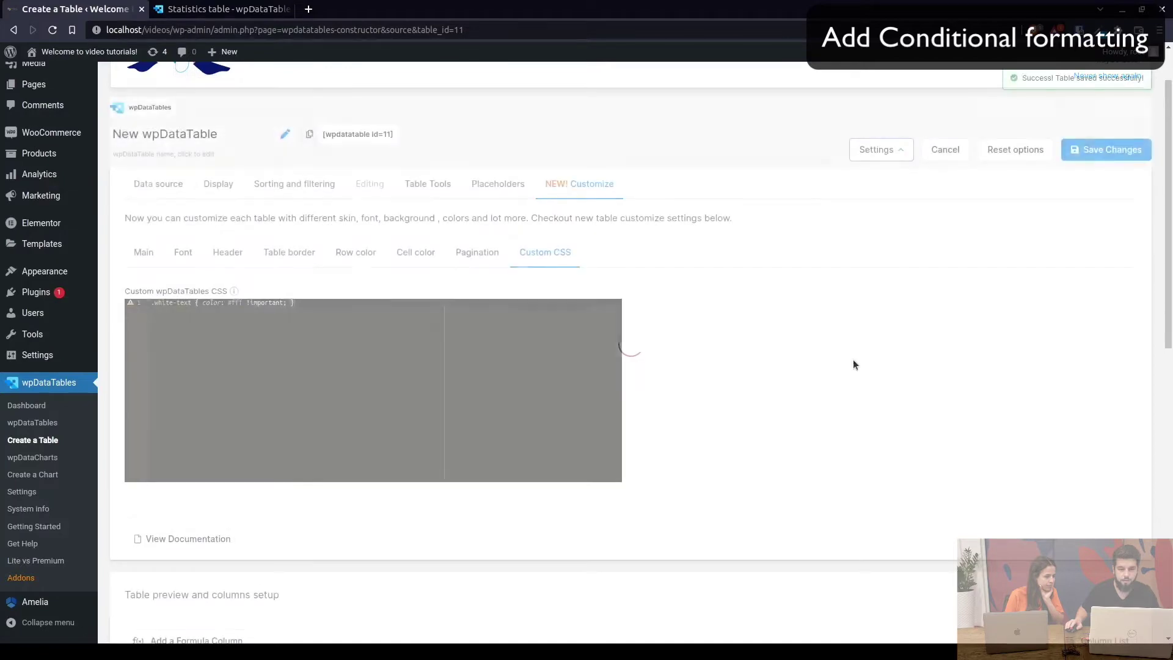
pyautogui.scroll(-3, 853, 360)
pyautogui.scroll(-3, 853, 358)
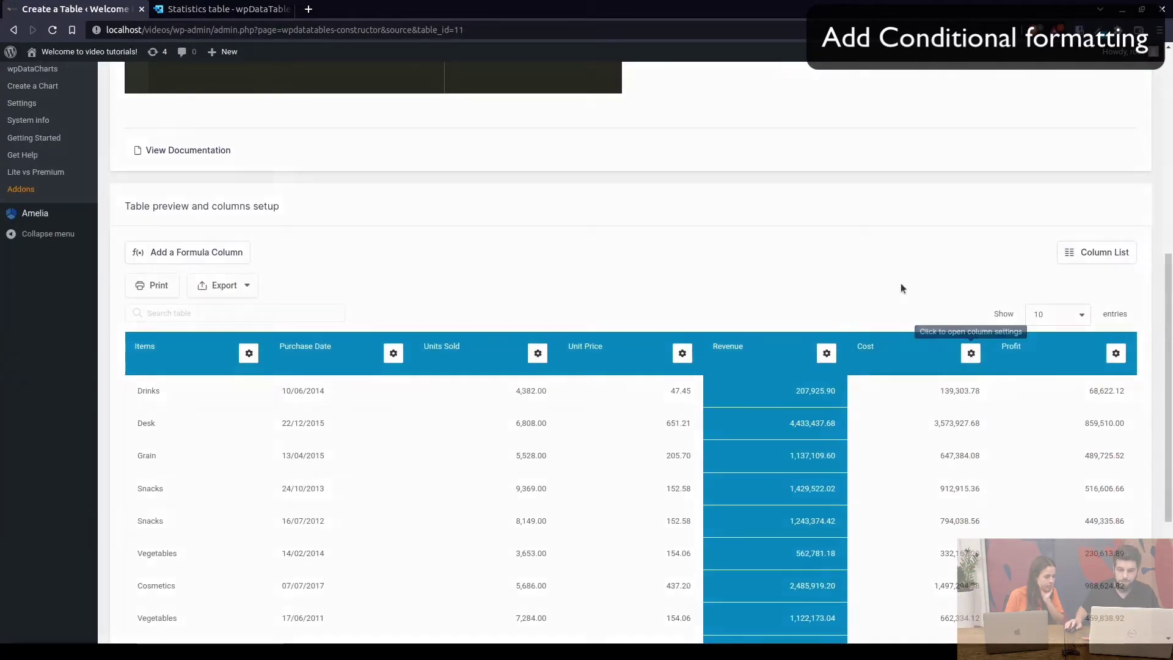
# Add a Cost conditional rule: values greater than 0 get red rgba(217, 83, 79, 1)
pyautogui.click(971, 353)
pyautogui.click(723, 125)
pyautogui.click(489, 167)
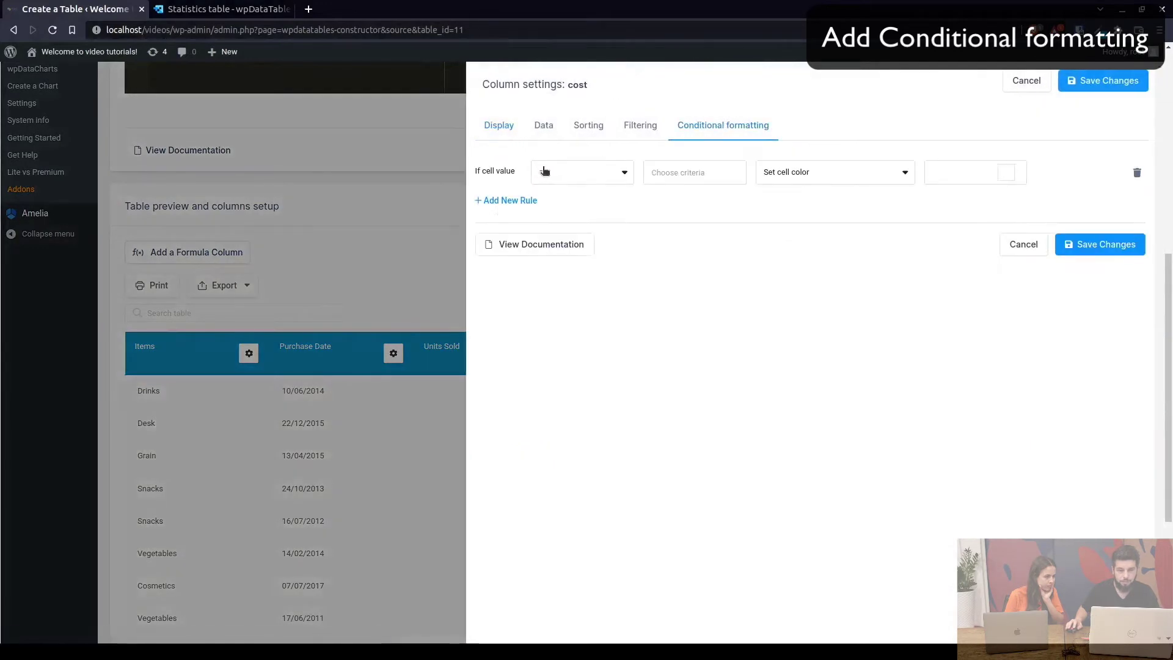
pyautogui.click(558, 172)
pyautogui.click(560, 271)
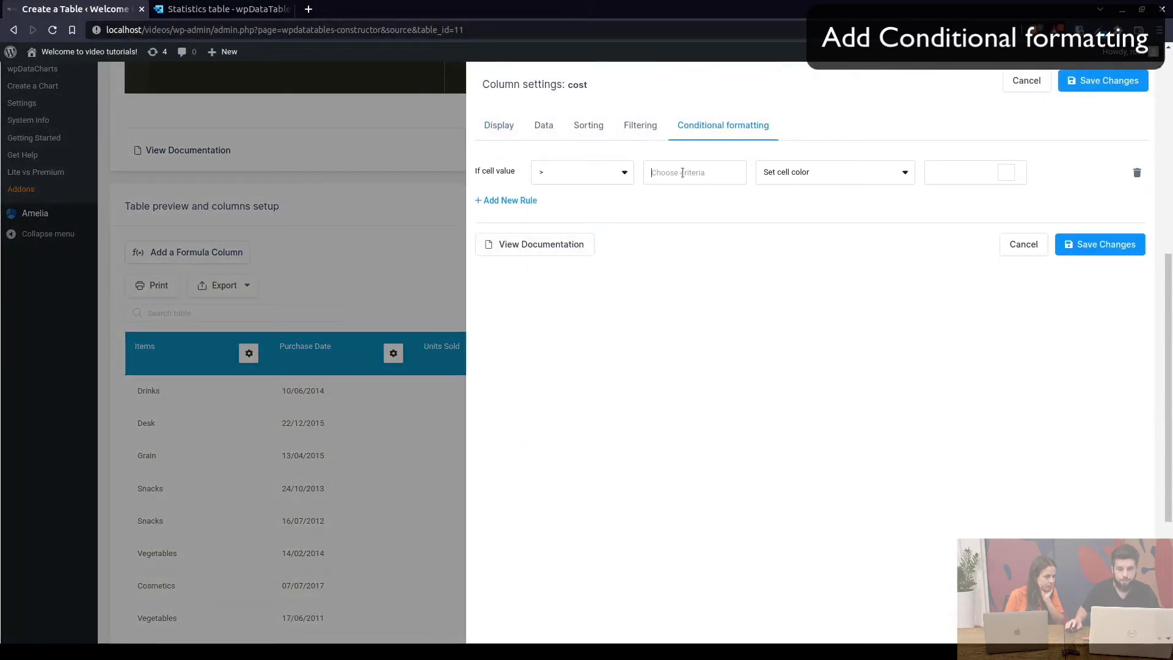
pyautogui.click(819, 173)
pyautogui.click(819, 187)
pyautogui.hotkey('alt', 'Tab')
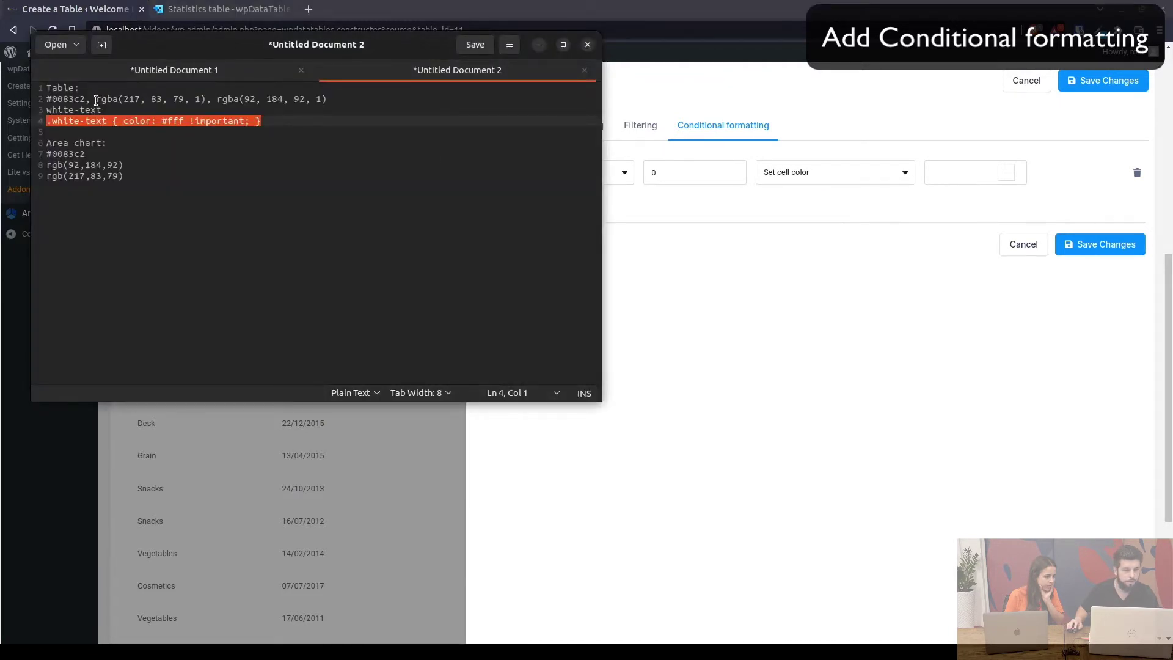
pyautogui.moveTo(96, 99); pyautogui.dragTo(204, 101)
pyautogui.hotkey('alt', 'Tab')
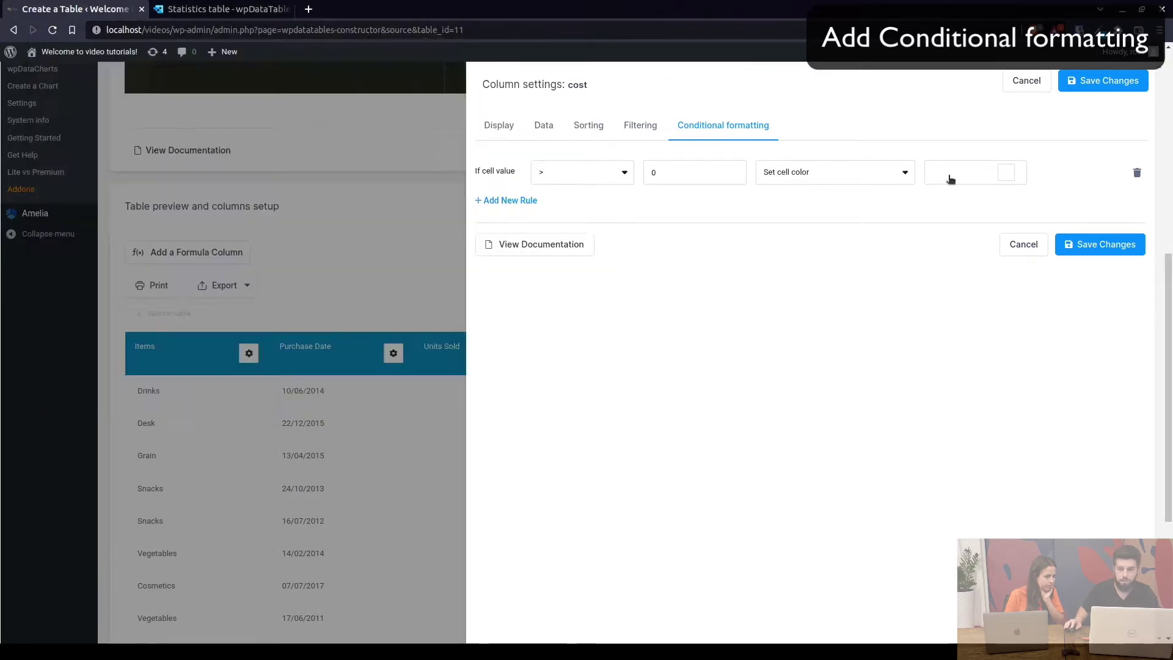
pyautogui.click(950, 174)
pyautogui.click(817, 141)
pyautogui.hotkey('ctrl', 'v')
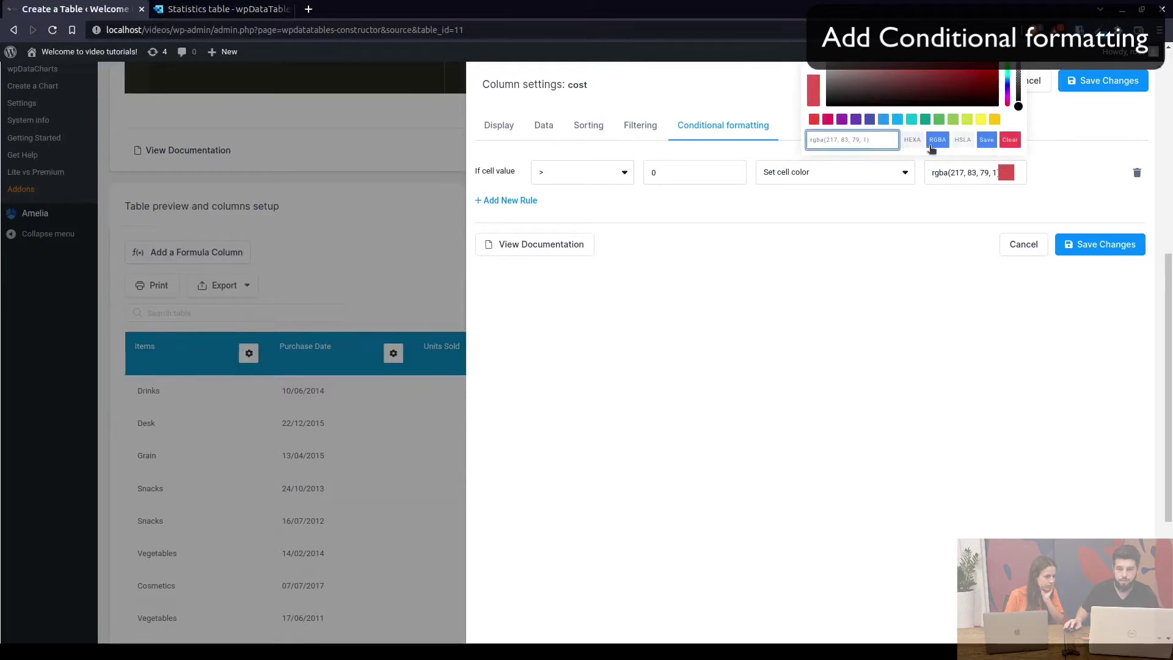
pyautogui.click(986, 140)
# Add a second Cost rule '> 0' with CSS class white-text, save, then open Profit's settings
pyautogui.click(501, 201)
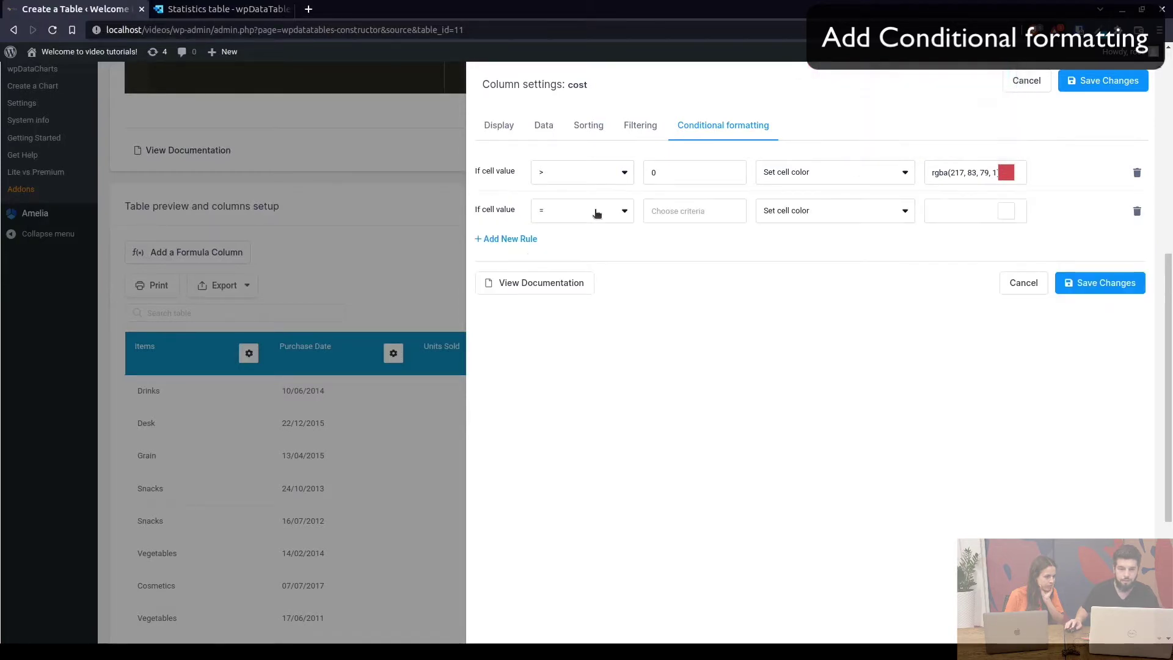
pyautogui.click(595, 213)
pyautogui.click(563, 310)
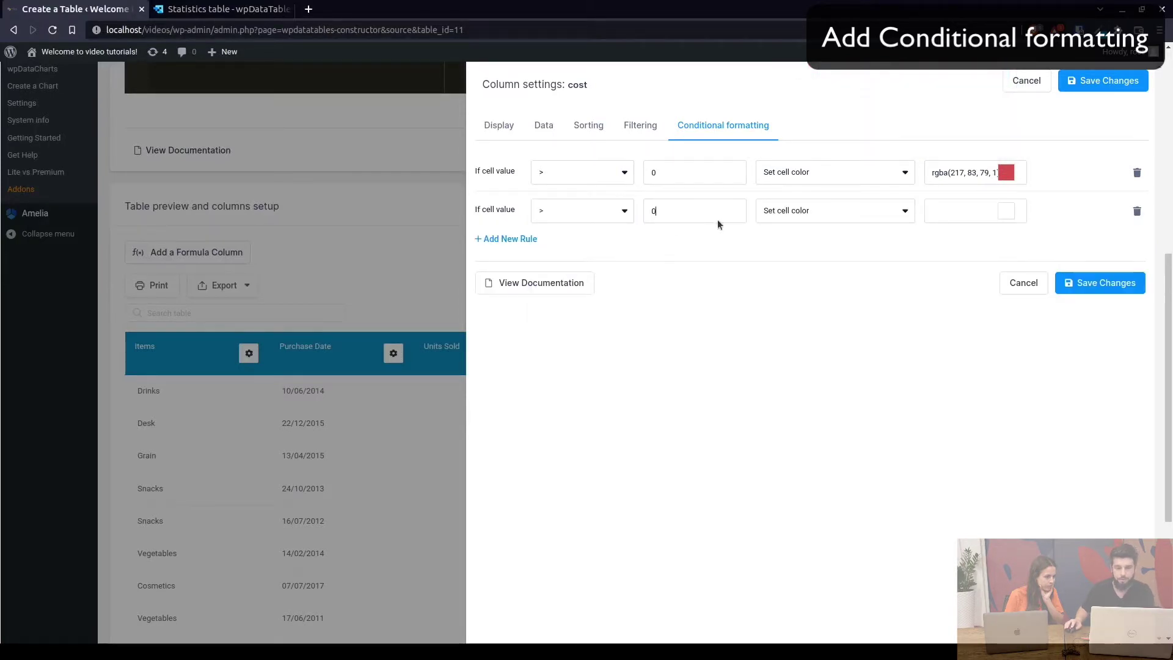
pyautogui.click(807, 219)
pyautogui.click(801, 282)
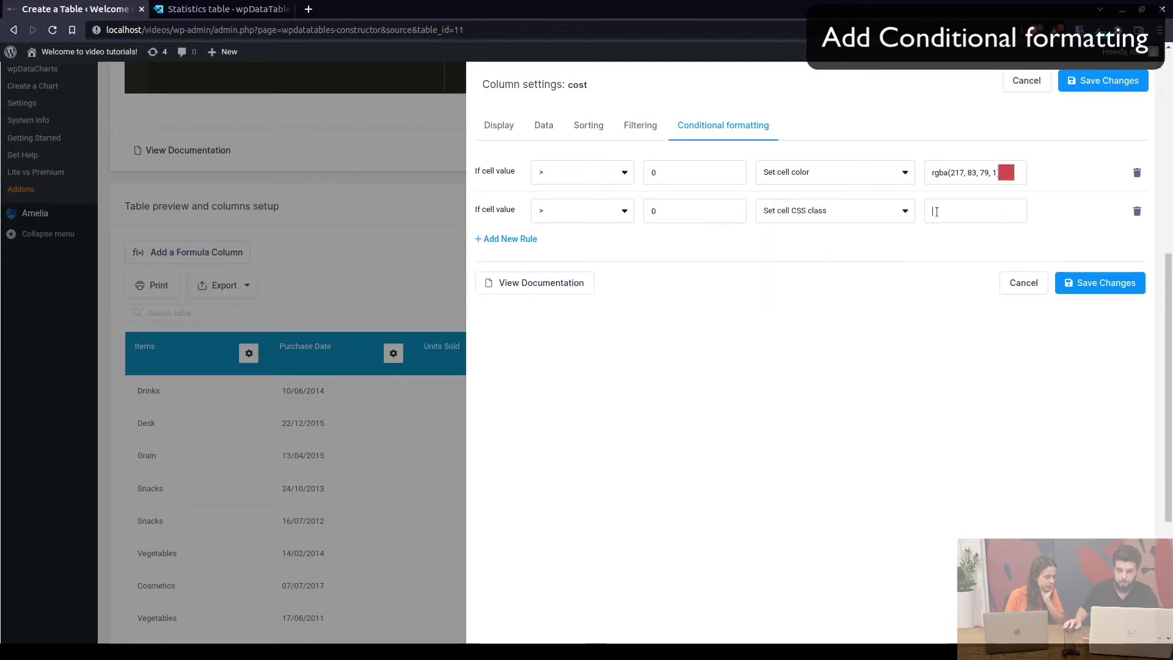
pyautogui.click(974, 199)
pyautogui.write('white-te')
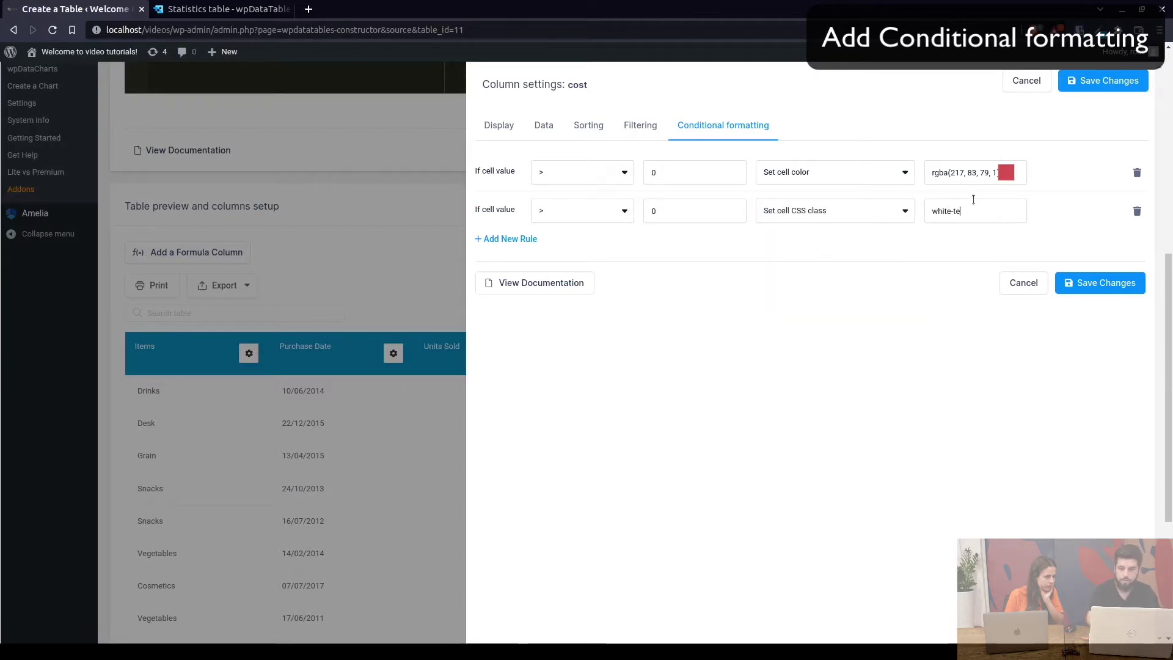
pyautogui.write('xt')
pyautogui.click(1072, 288)
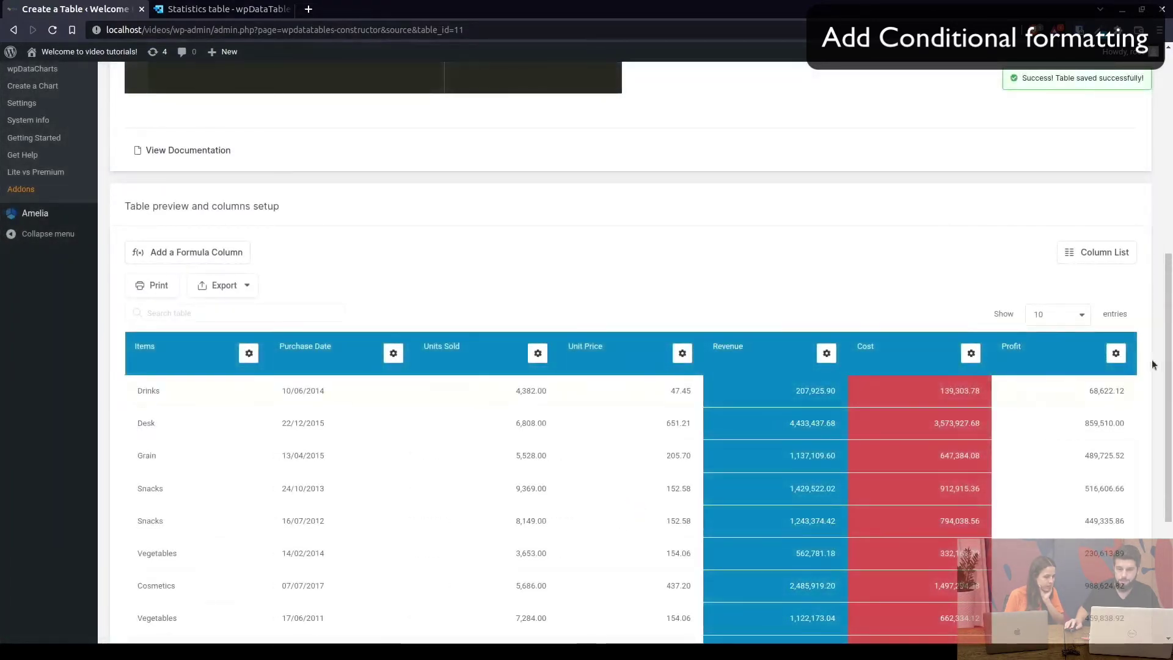
pyautogui.click(1116, 353)
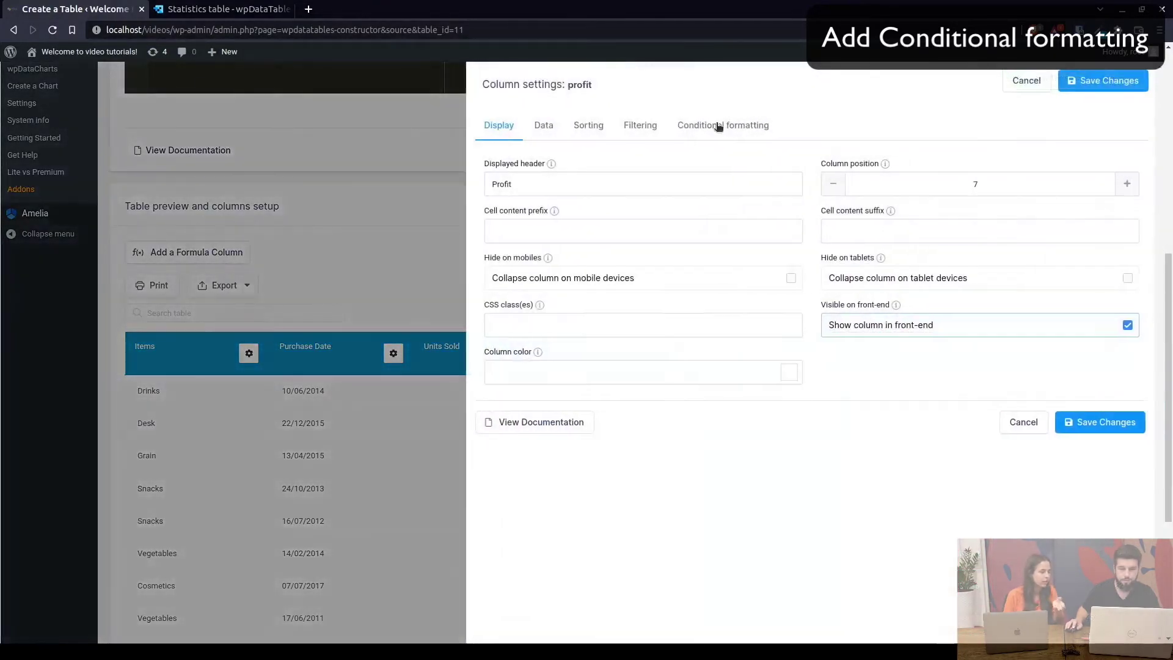
# Add a Profit conditional rule matching values greater than 0
pyautogui.click(718, 126)
pyautogui.click(532, 163)
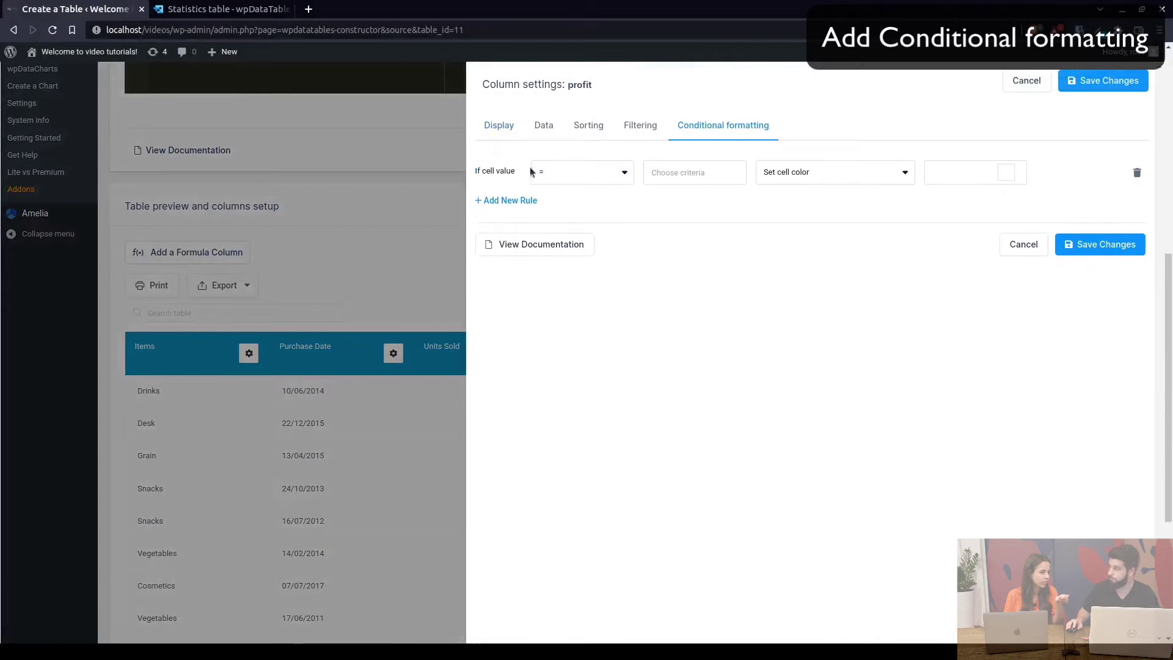
pyautogui.click(600, 173)
pyautogui.click(603, 252)
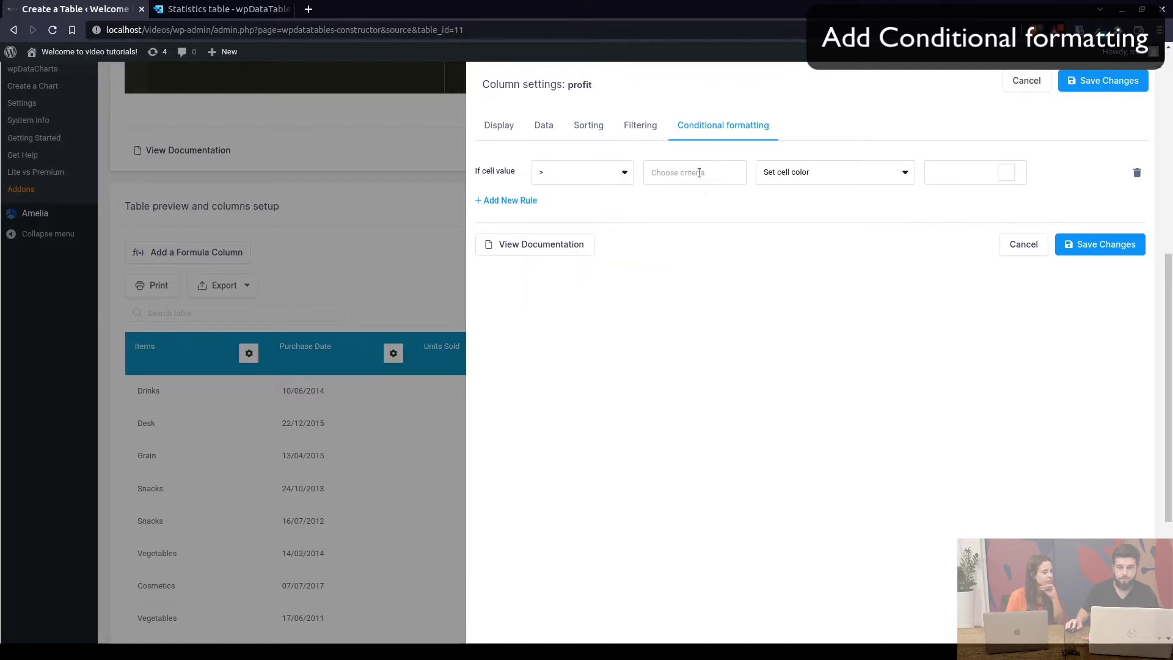
pyautogui.click(700, 173)
pyautogui.click(771, 176)
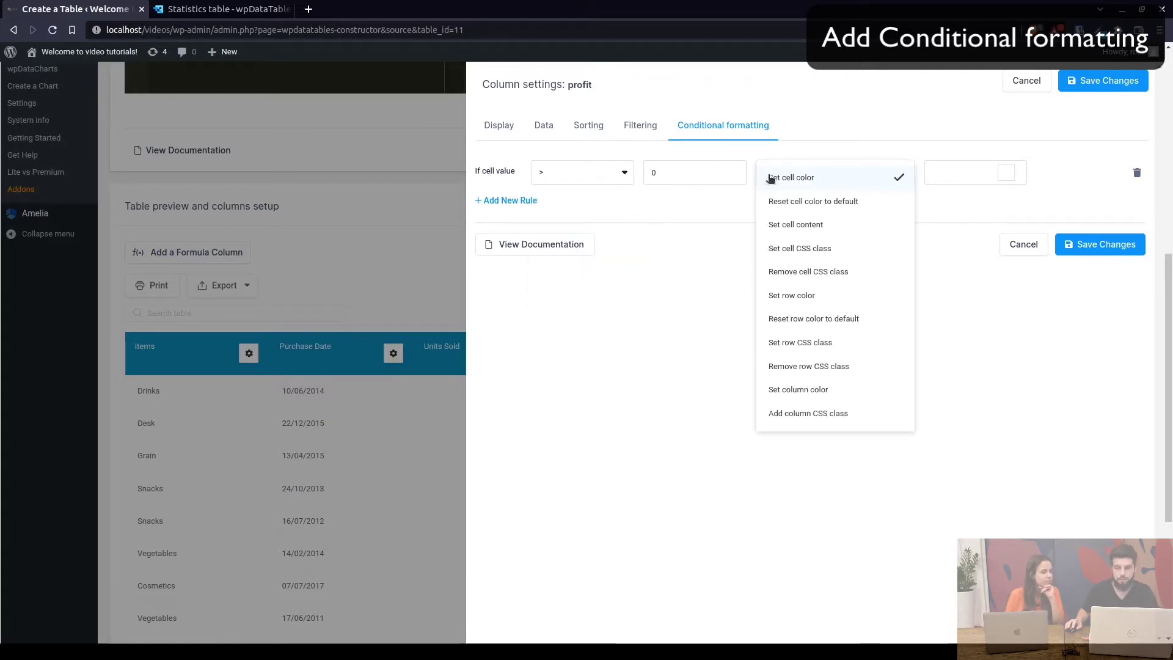
pyautogui.click(959, 176)
# Set that Profit rule's cell colour to green rgba(92, 184, 92, 1)
pyautogui.hotkey('alt', 'Tab')
pyautogui.click(233, 102)
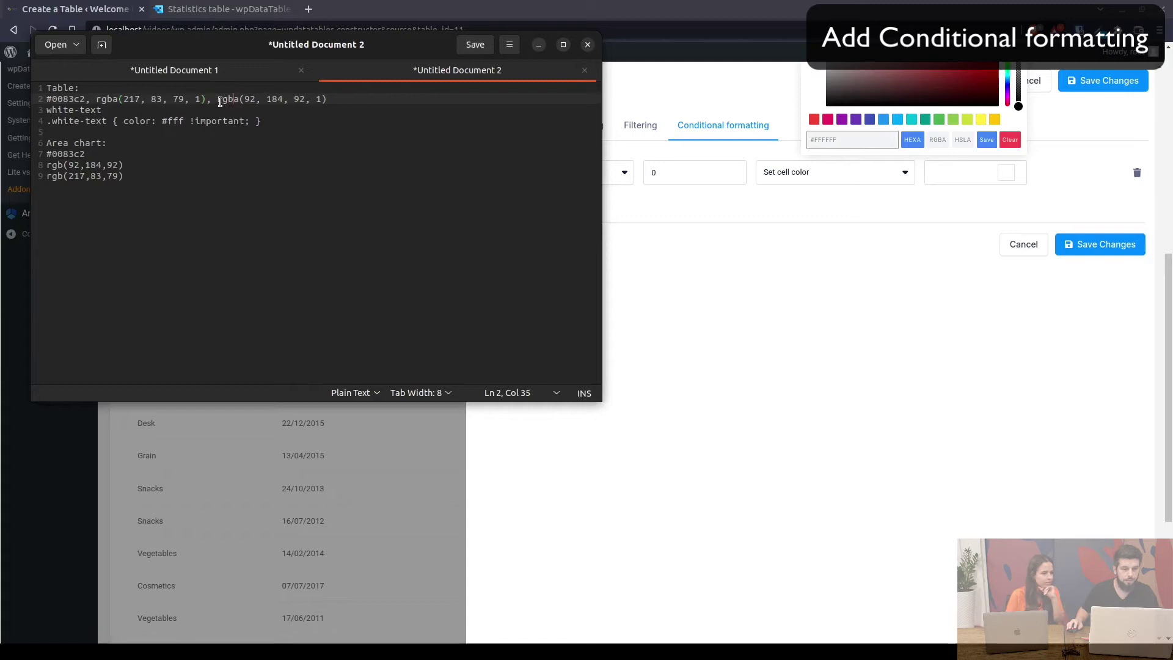
pyautogui.moveTo(218, 99); pyautogui.dragTo(330, 100)
pyautogui.hotkey('ctrl', 'c')
pyautogui.hotkey('alt', 'Tab')
pyautogui.click(944, 165)
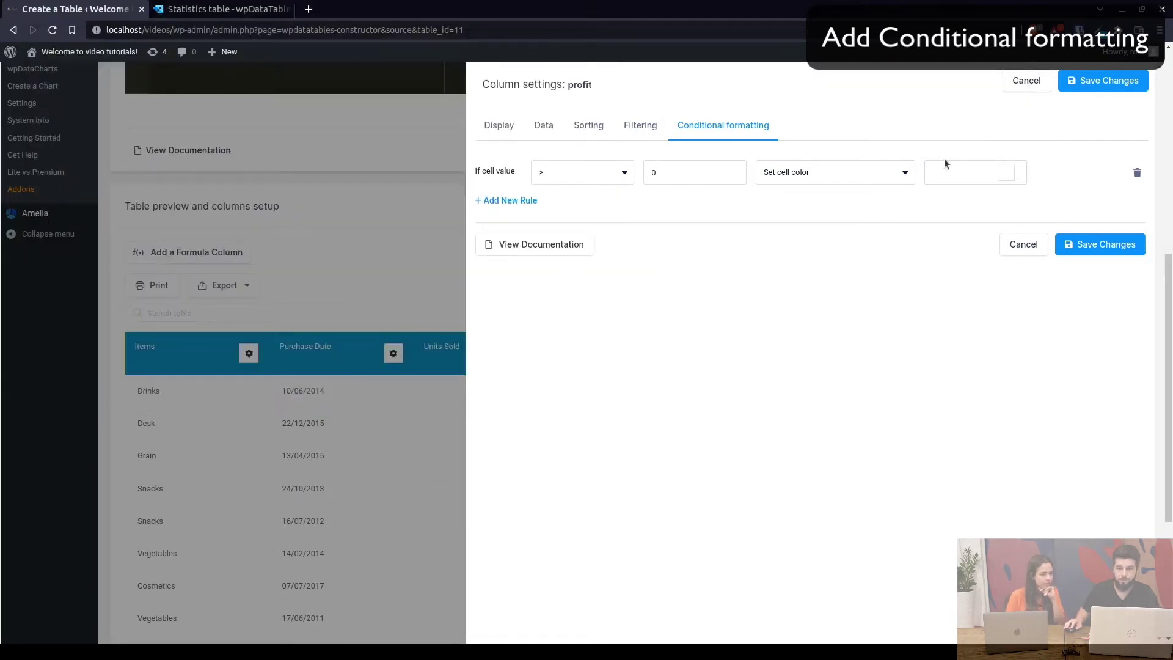
pyautogui.click(944, 168)
pyautogui.tripleClick(864, 141)
pyautogui.hotkey('ctrl', 'v')
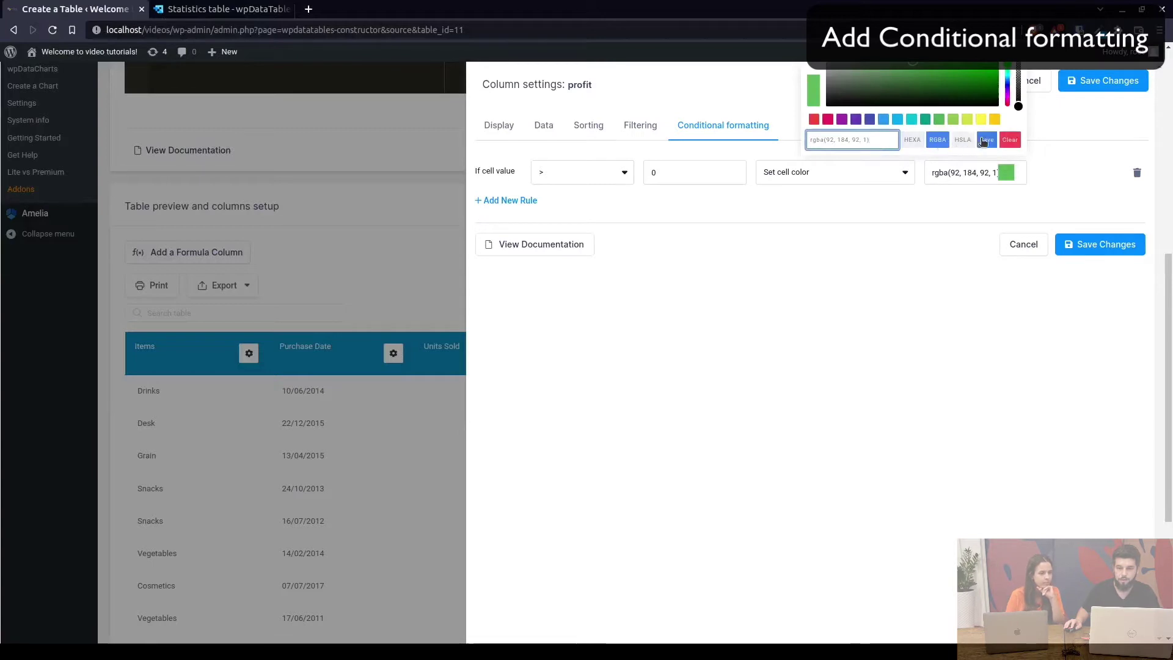
pyautogui.click(984, 141)
# Add a second Profit rule '> 0' setting CSS class white-text, and save
pyautogui.click(524, 201)
pyautogui.click(596, 214)
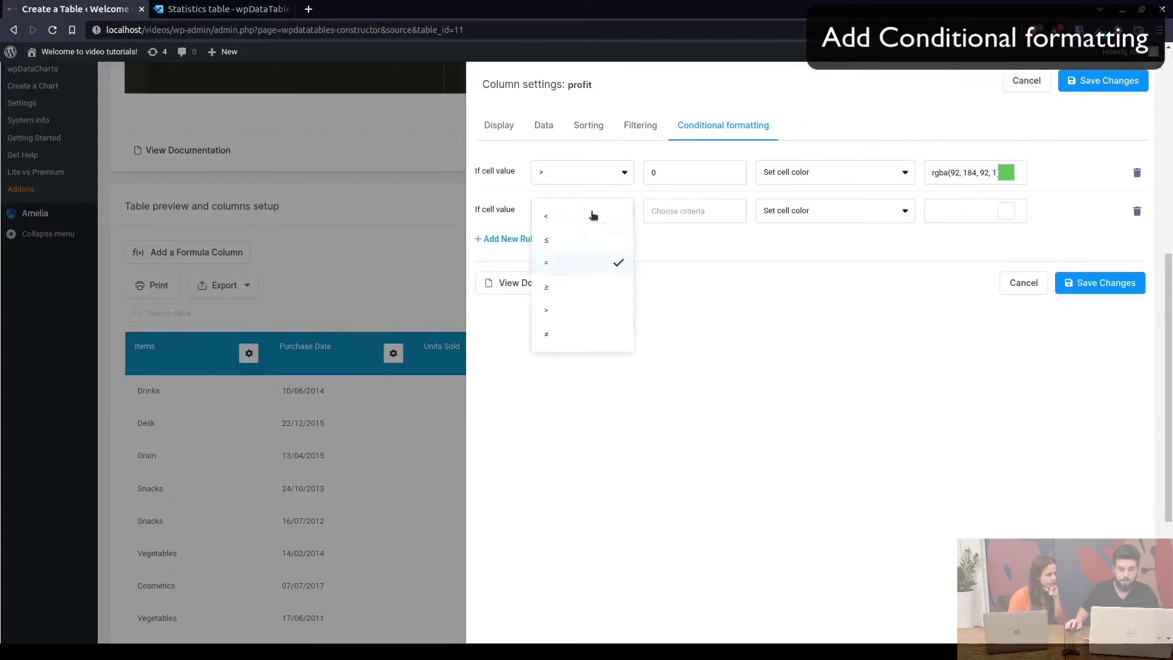
pyautogui.click(562, 312)
pyautogui.click(760, 218)
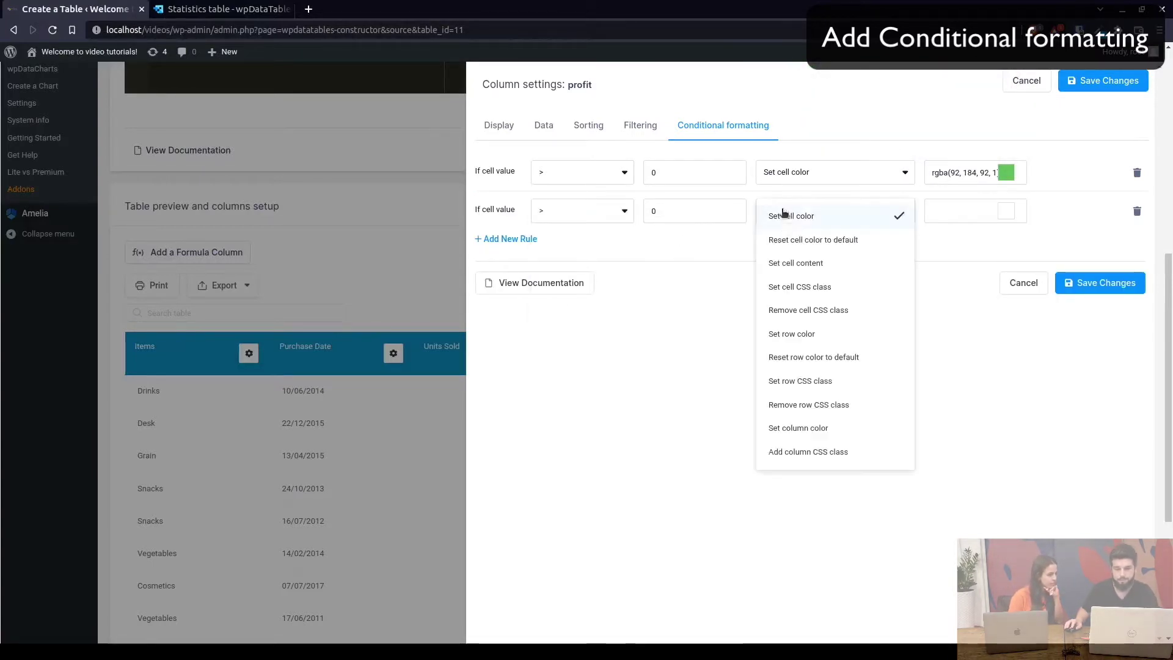
pyautogui.click(800, 286)
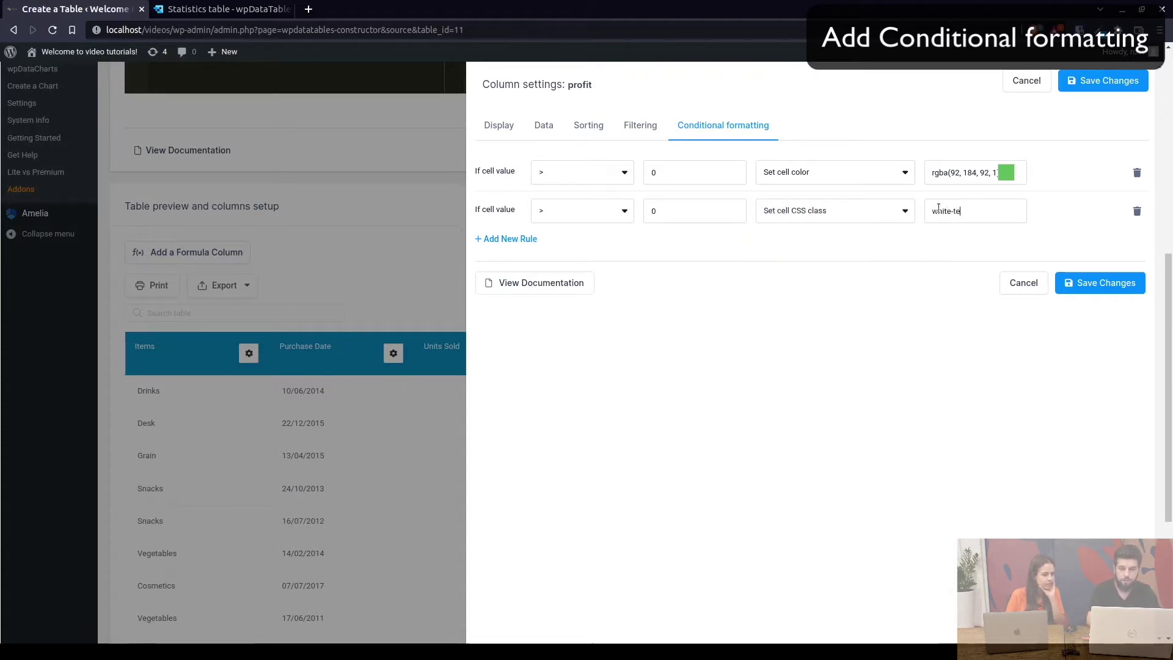
pyautogui.click(1071, 284)
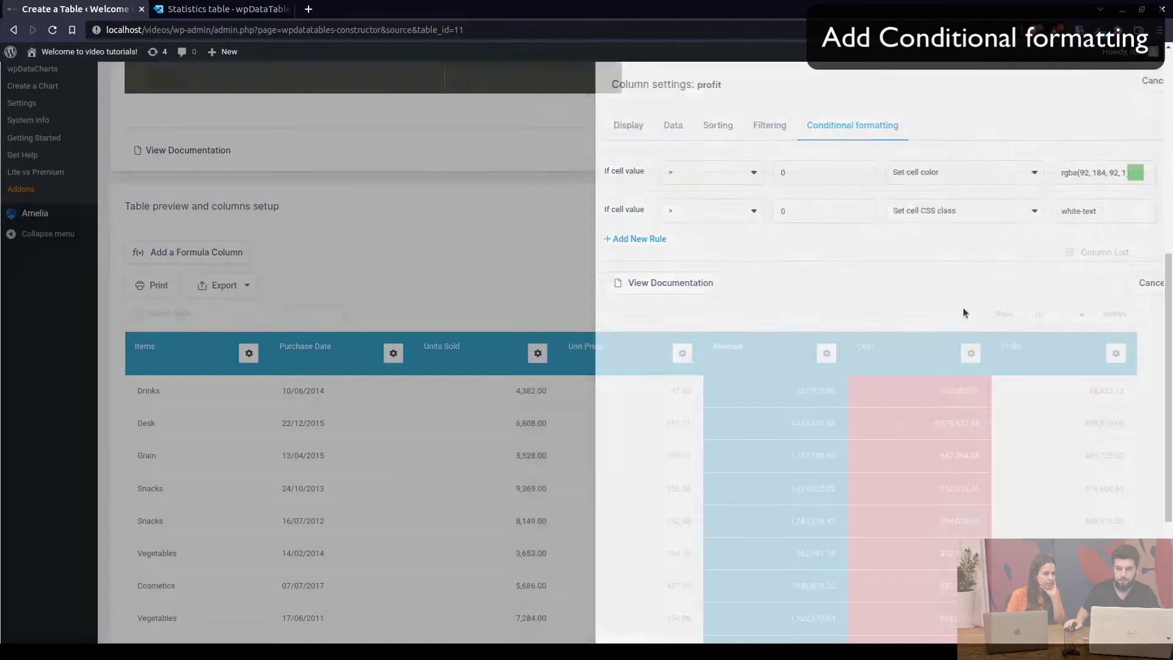
pyautogui.scroll(5, 447, 237)
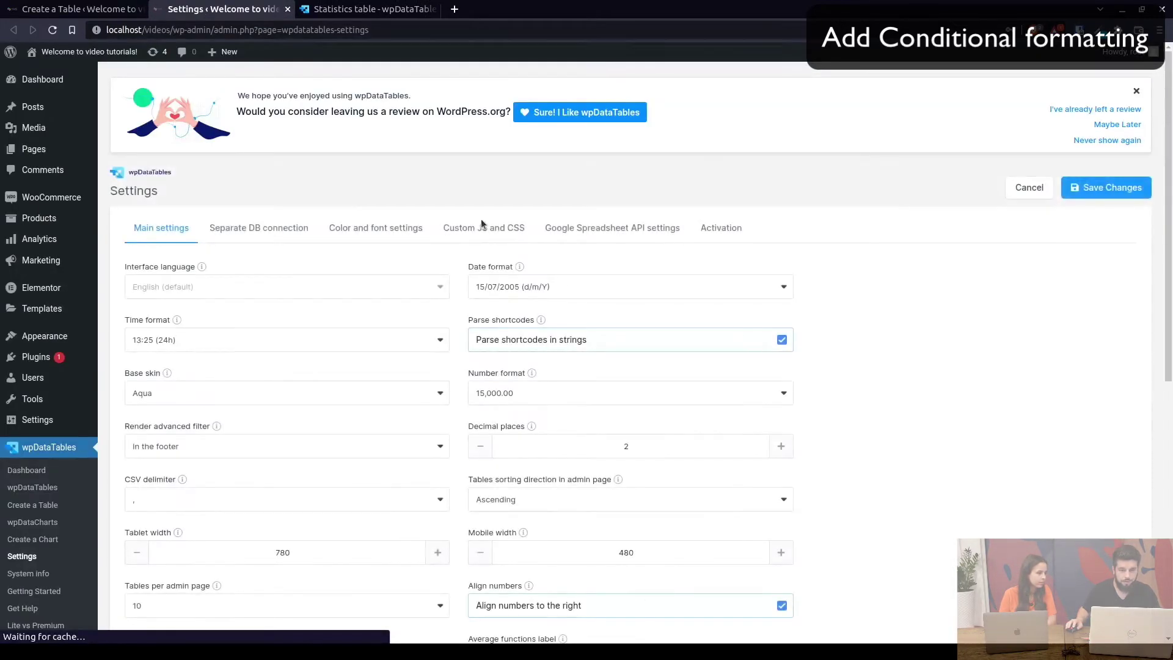
pyautogui.click(481, 225)
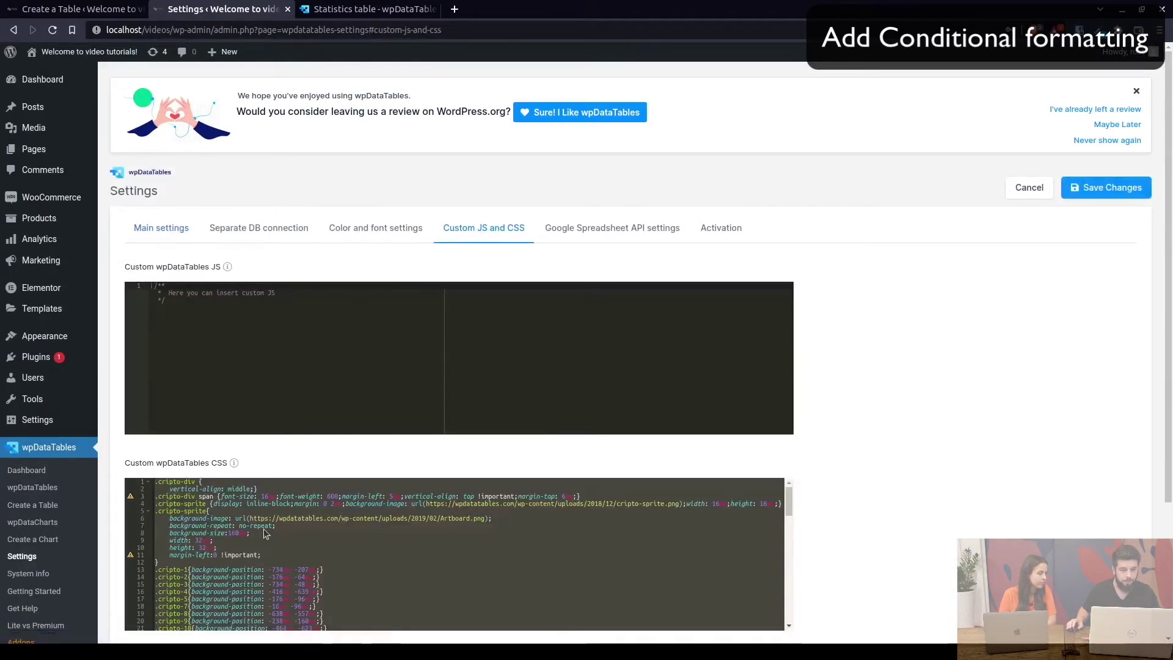
pyautogui.click(287, 9)
pyautogui.scroll(-4, 351, 242)
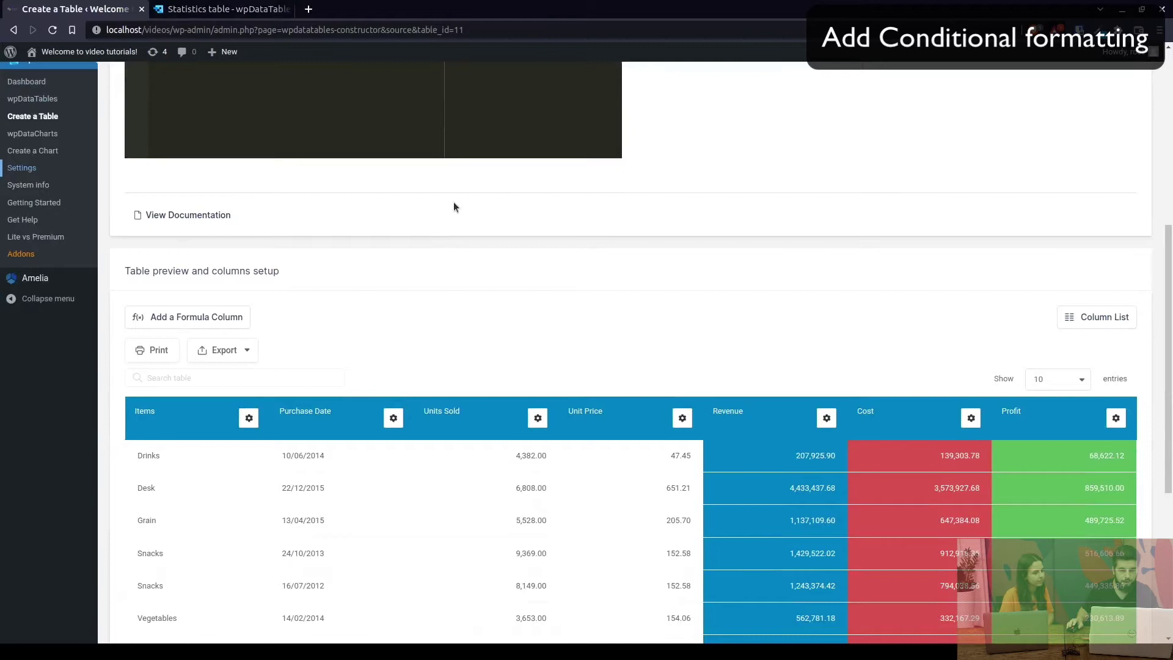
pyautogui.scroll(-2, 534, 265)
pyautogui.scroll(-2, 534, 269)
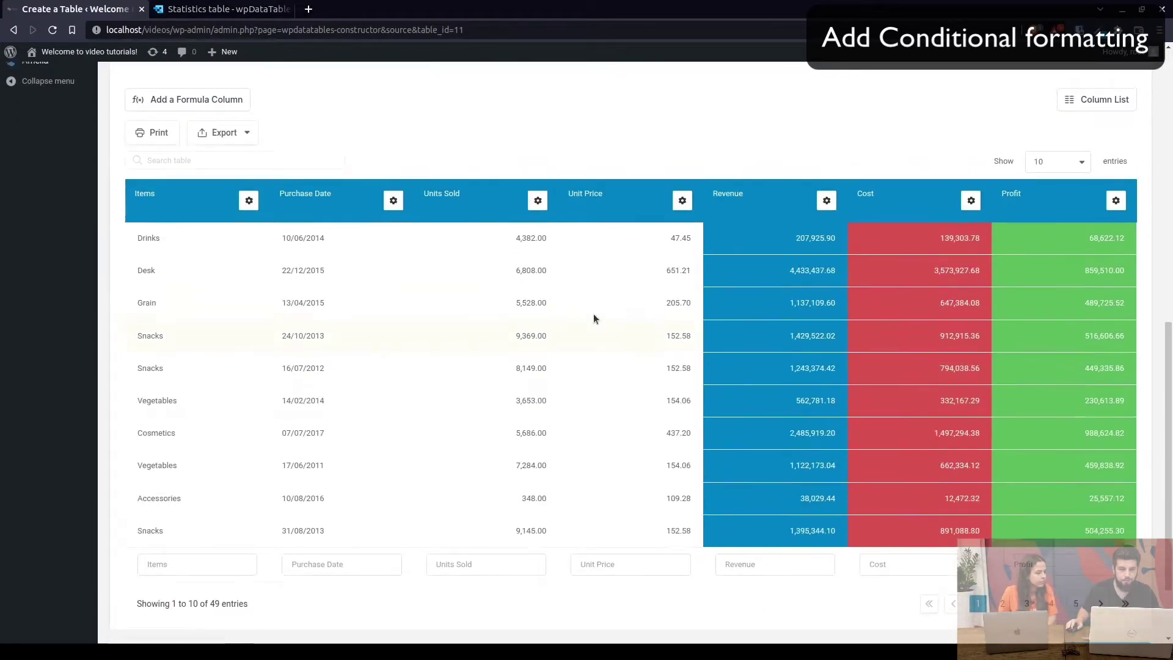
pyautogui.scroll(2, 594, 318)
pyautogui.click(224, 7)
pyautogui.scroll(2, 694, 214)
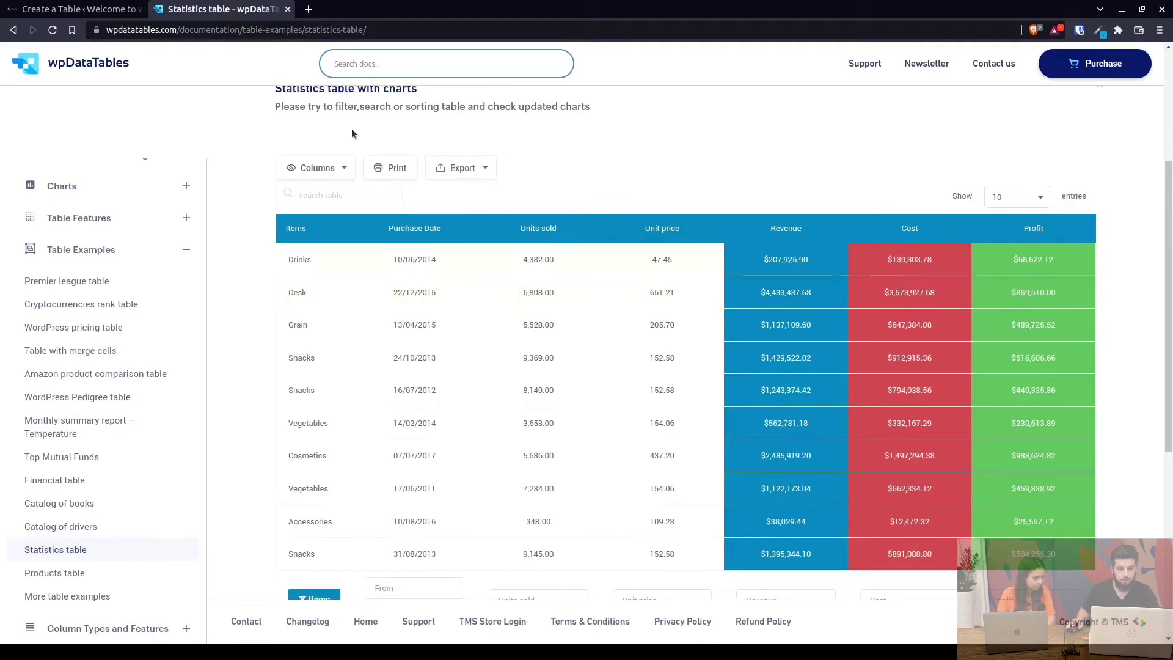
pyautogui.click(78, 9)
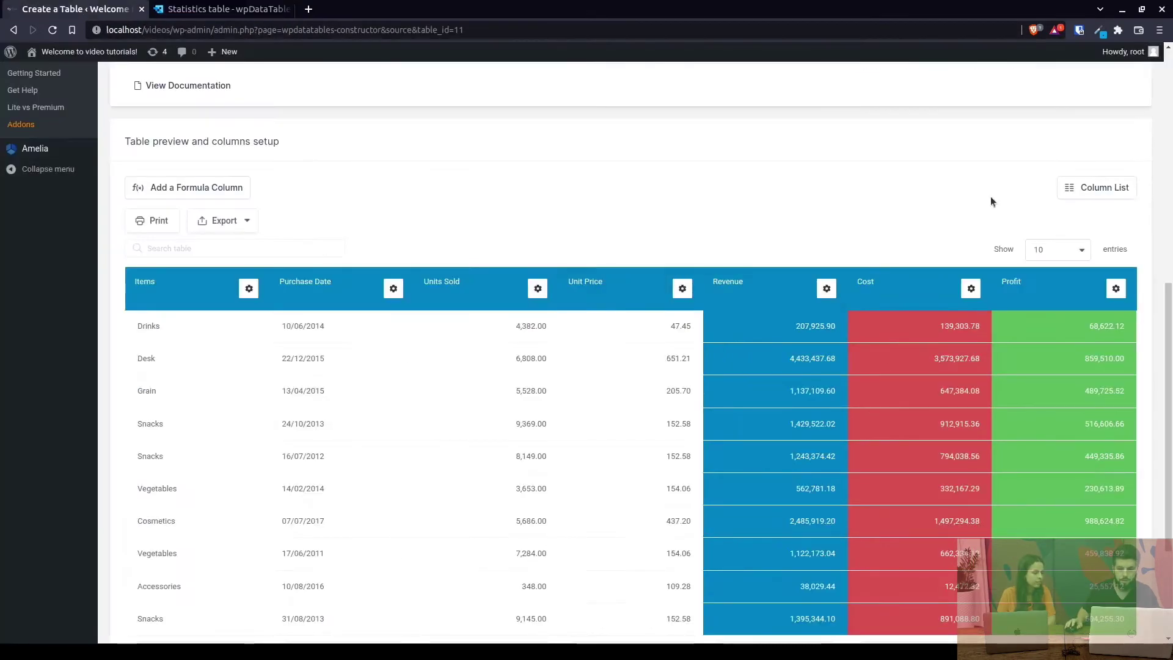
# In the Column List, turn off tablet and mobile display for Purchase Date through Cost, then save
pyautogui.click(1104, 187)
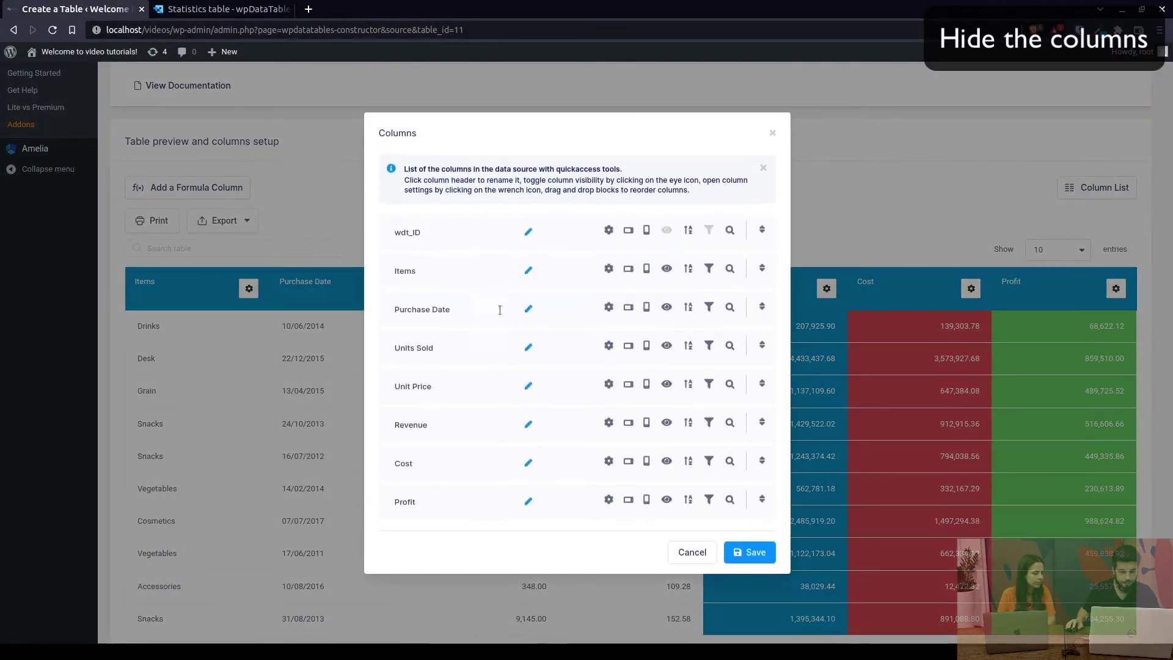
pyautogui.click(626, 308)
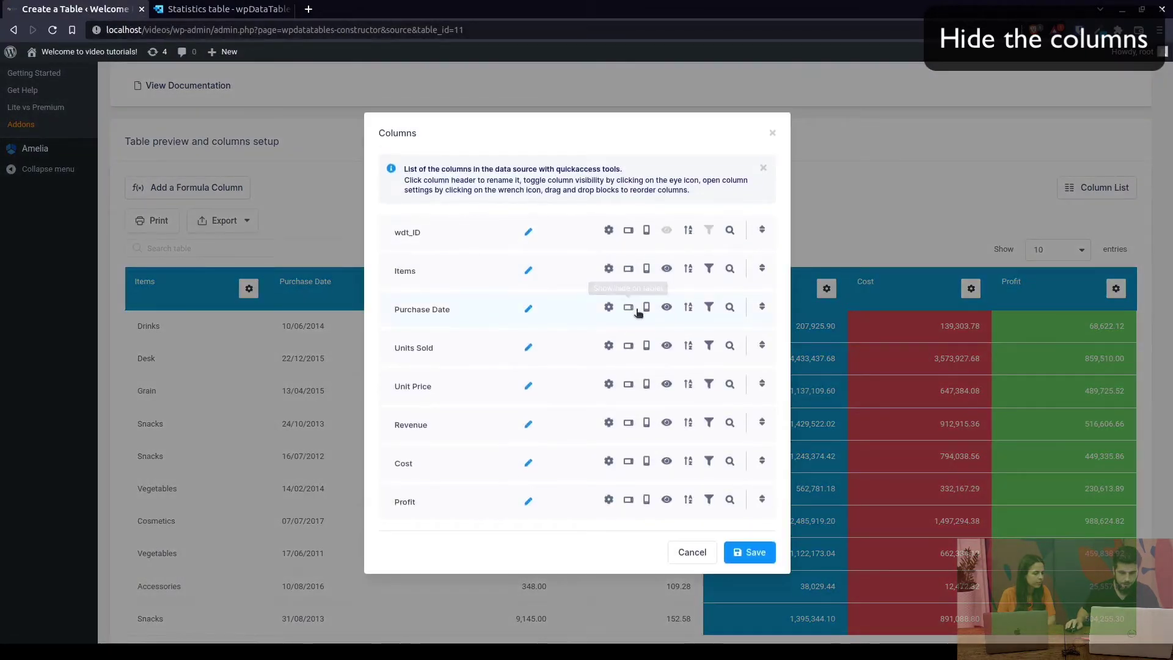
pyautogui.click(629, 346)
pyautogui.click(647, 346)
pyautogui.click(647, 308)
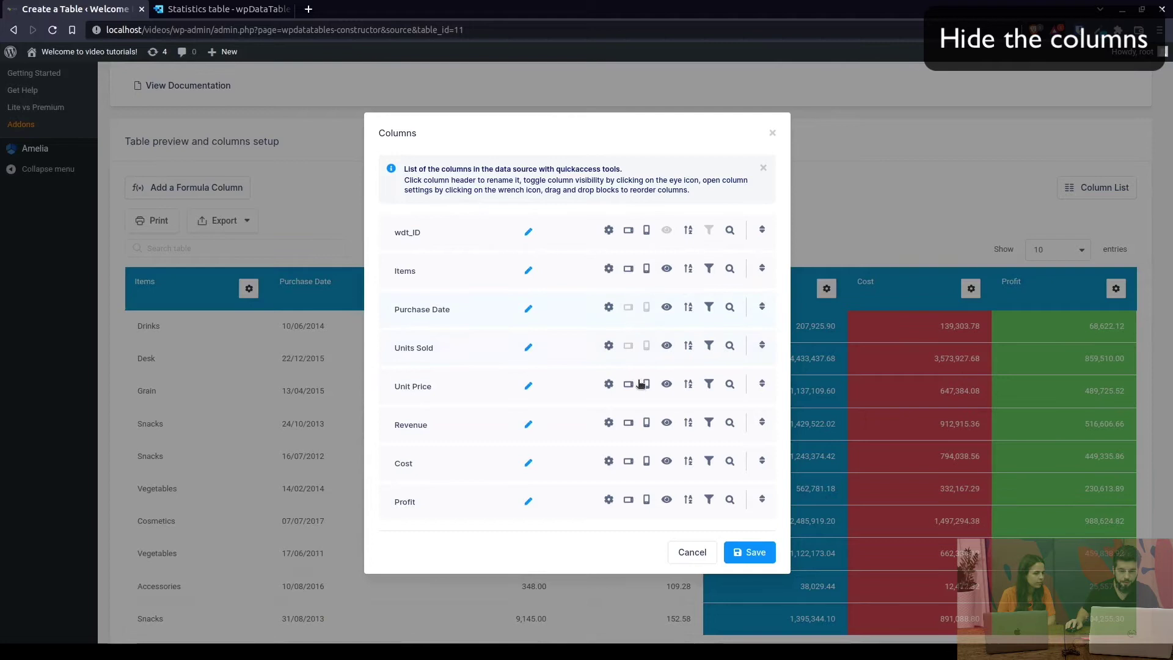
pyautogui.click(646, 384)
pyautogui.click(629, 383)
pyautogui.click(629, 423)
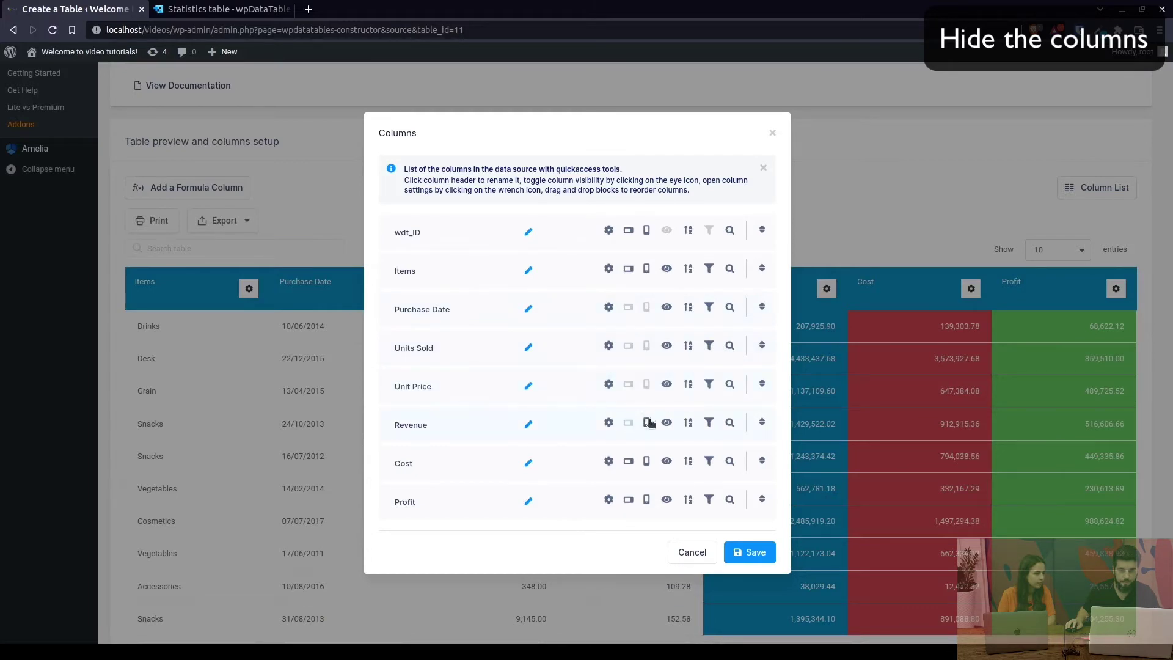
pyautogui.click(646, 422)
pyautogui.click(646, 461)
pyautogui.click(628, 461)
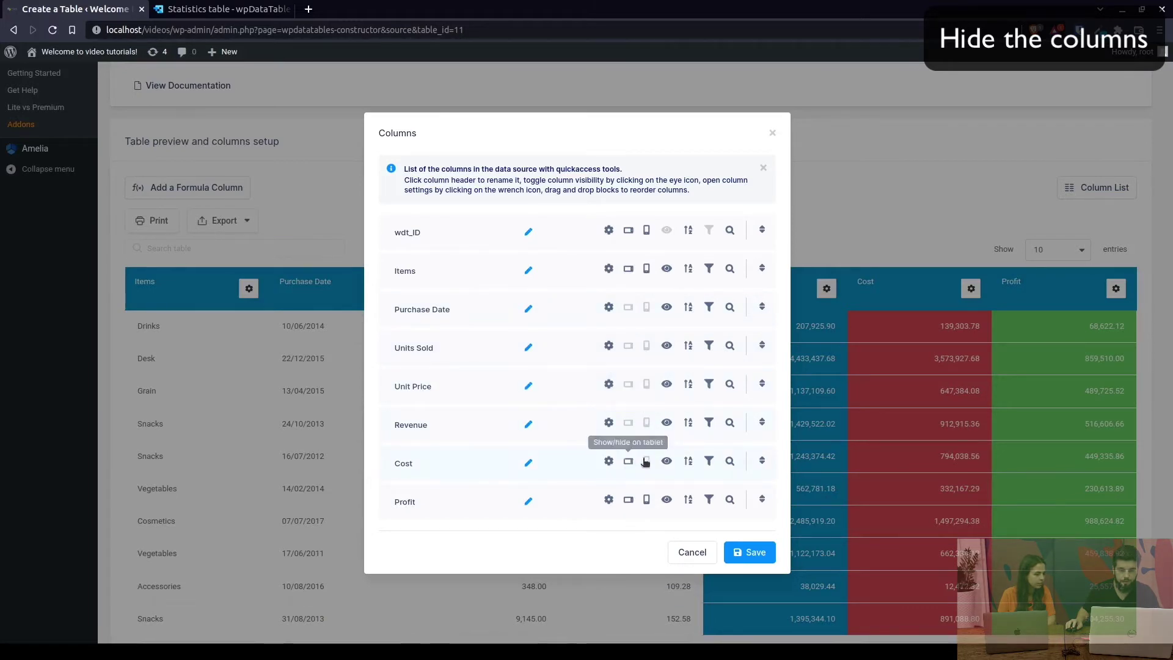
pyautogui.click(742, 553)
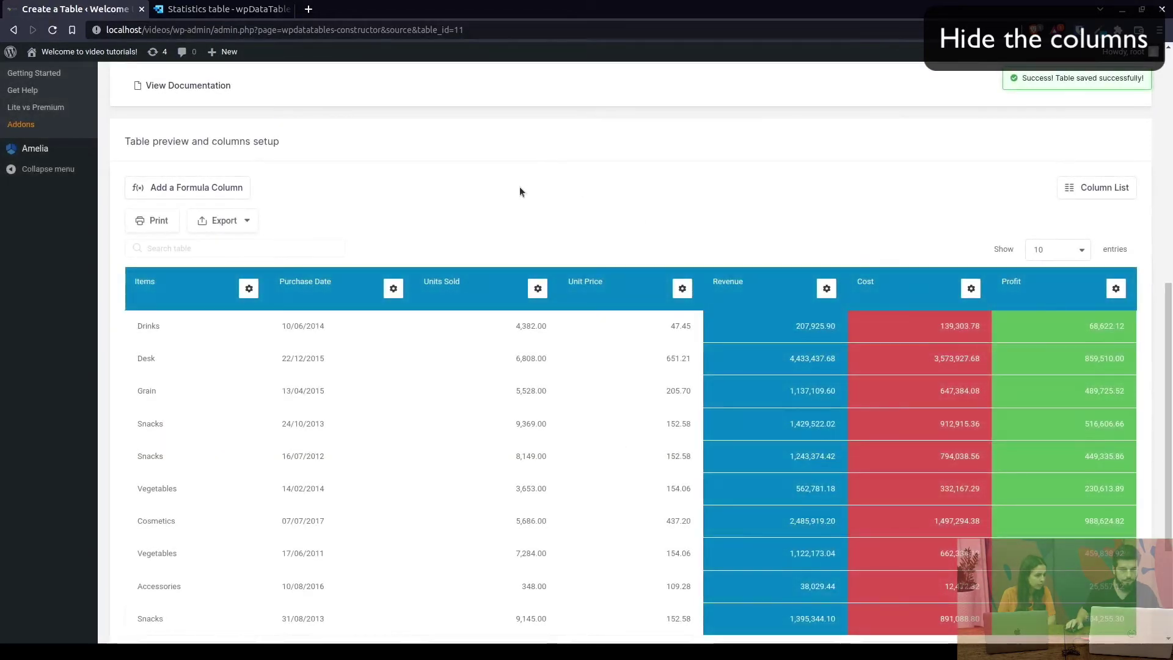
# Review the table's Display and Data source settings, then open Create a Chart in a background tab
pyautogui.scroll(-1, 468, 167)
pyautogui.scroll(1, 467, 164)
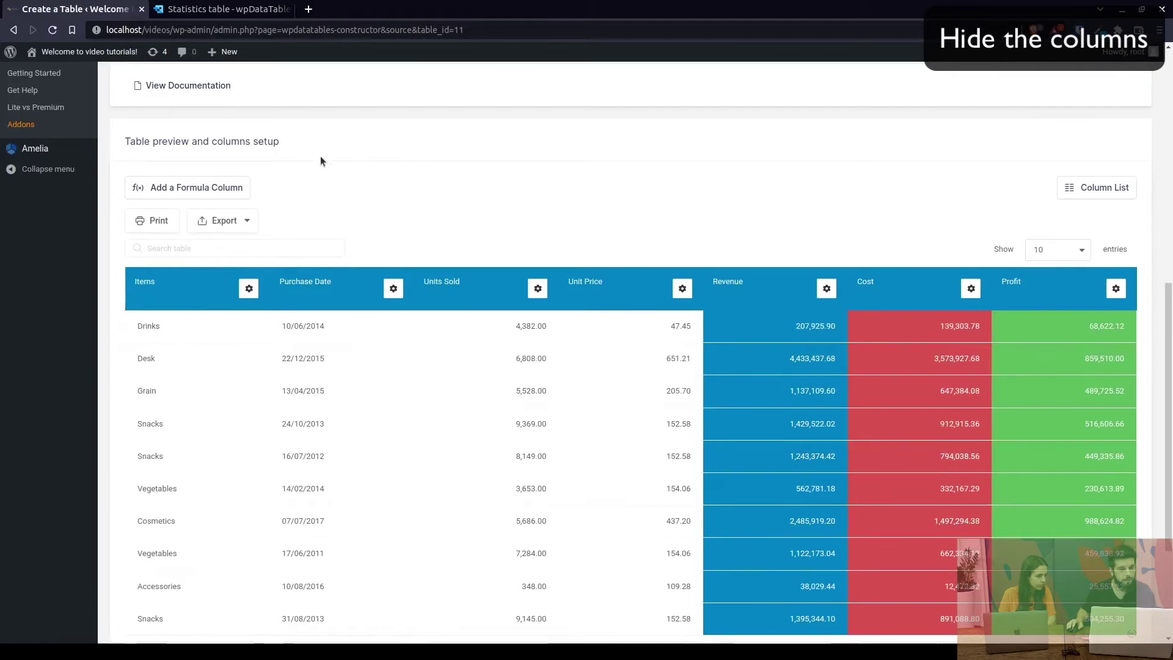
pyautogui.scroll(3, 322, 177)
pyautogui.scroll(4, 376, 192)
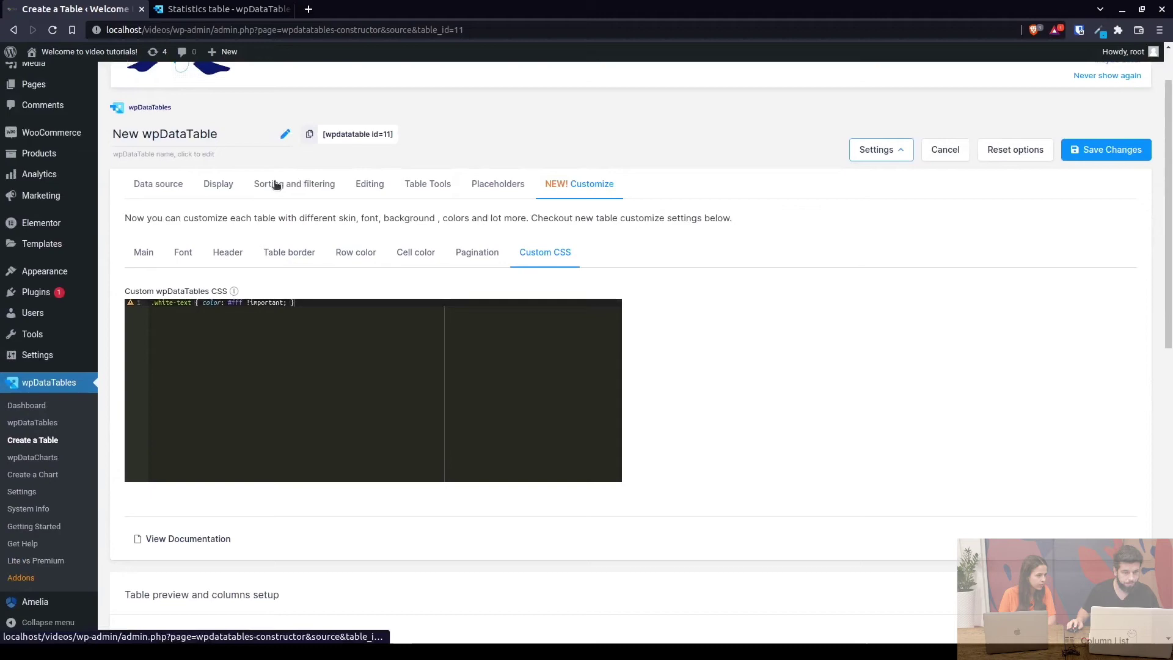
pyautogui.click(220, 182)
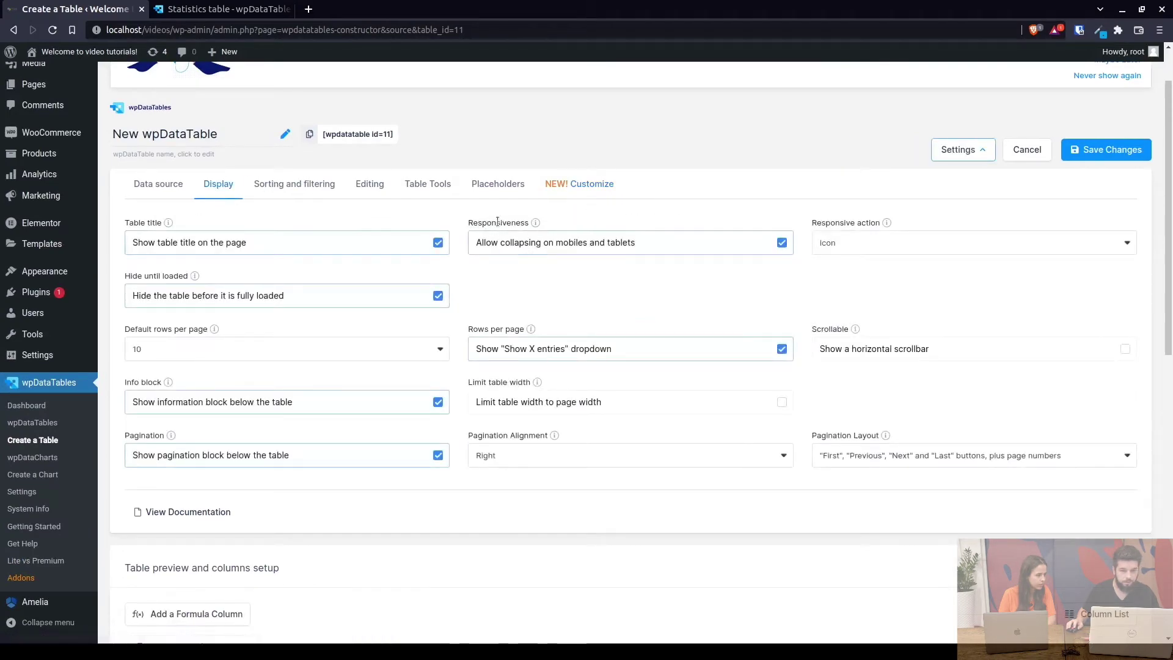
pyautogui.click(162, 182)
pyautogui.scroll(-7, 649, 284)
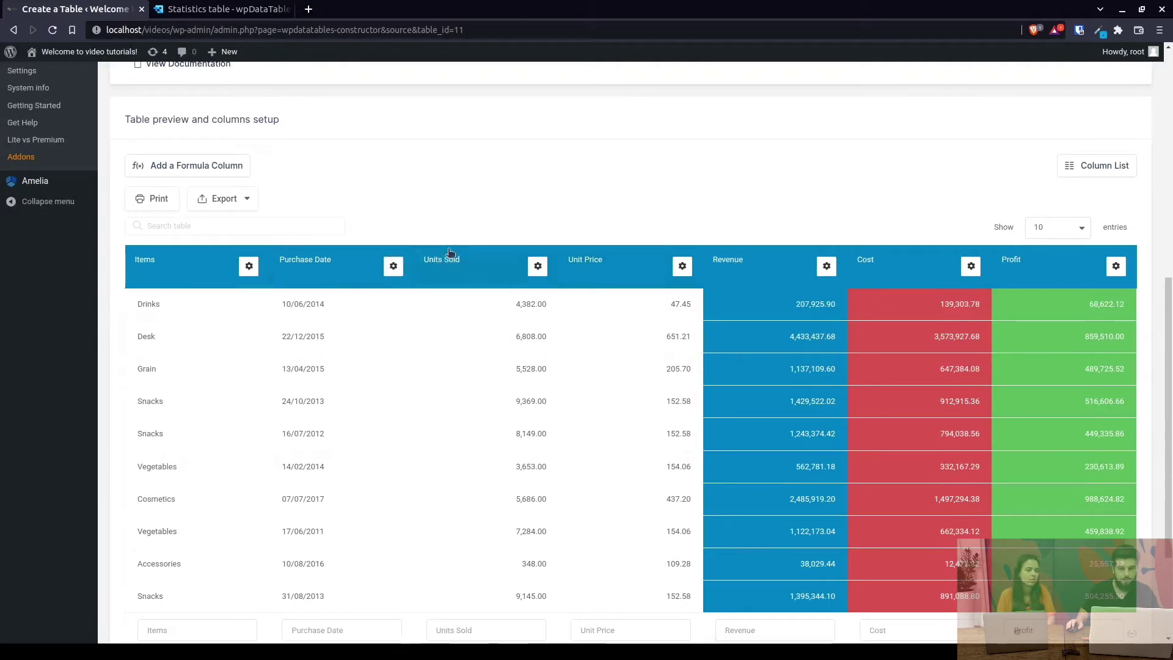
pyautogui.scroll(1, 449, 249)
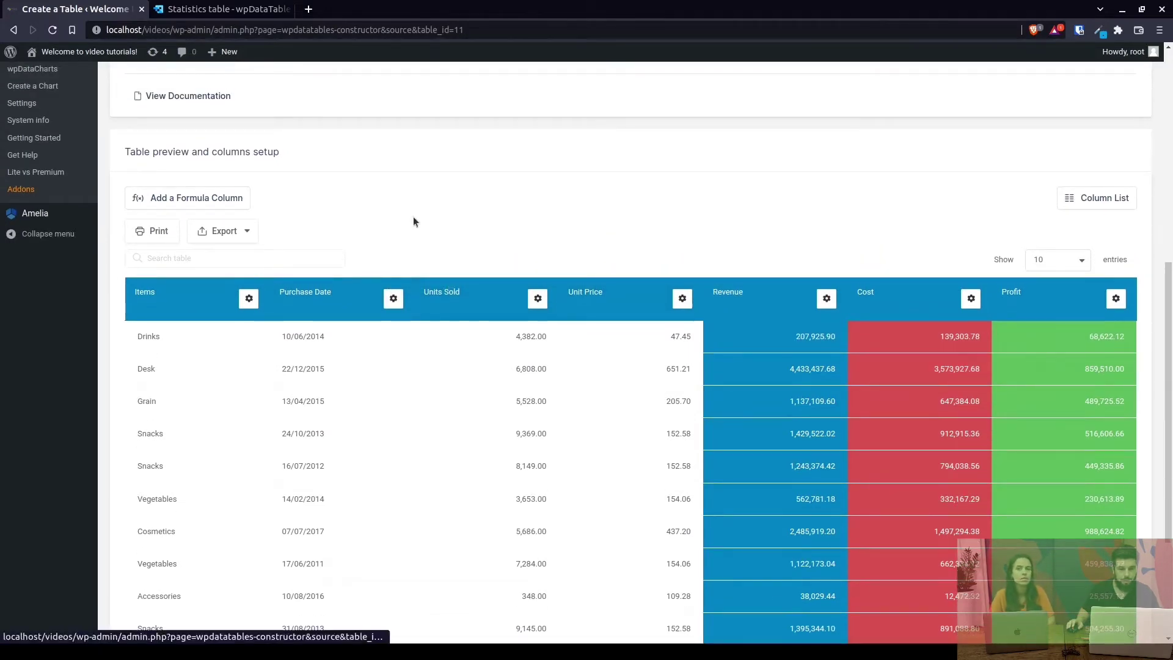
pyautogui.scroll(4, 354, 235)
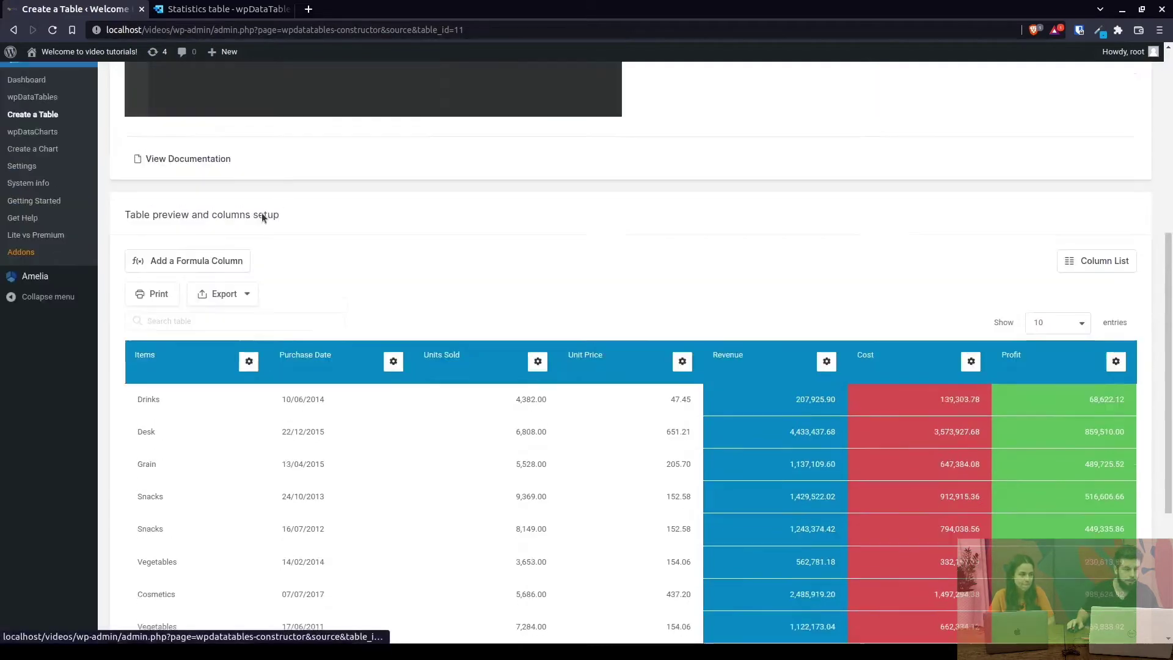
pyautogui.middleClick(39, 215)
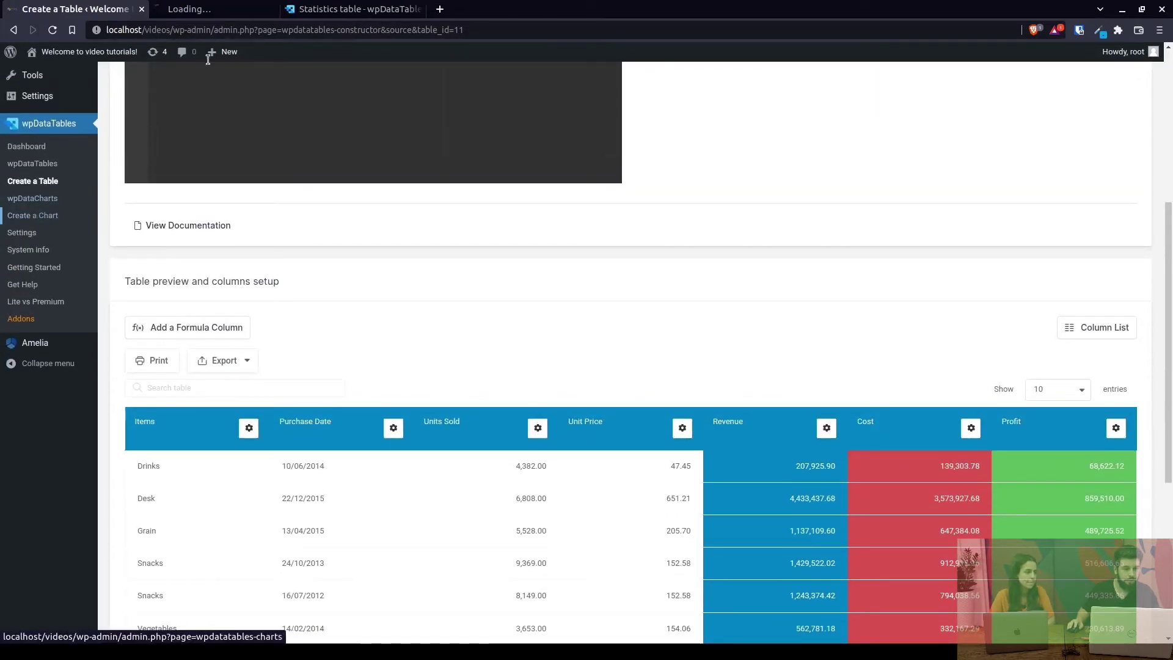
# Name the new chart 'Chart 1' and set it as a HighCharts stacked area chart
pyautogui.click(226, 12)
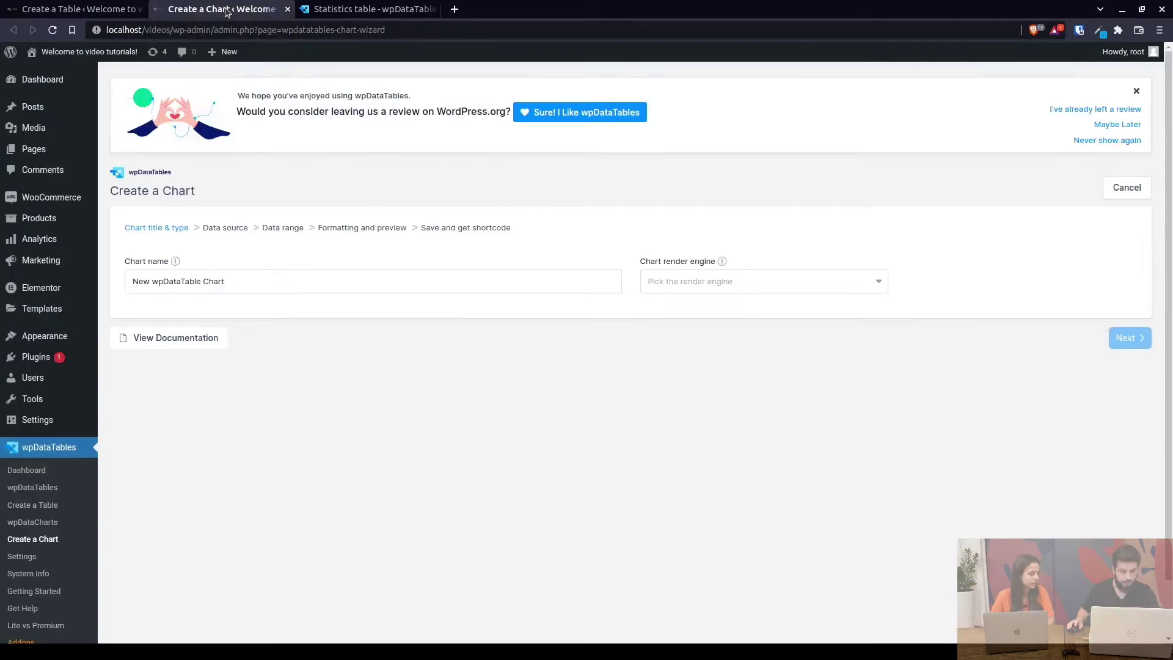
pyautogui.tripleClick(353, 277)
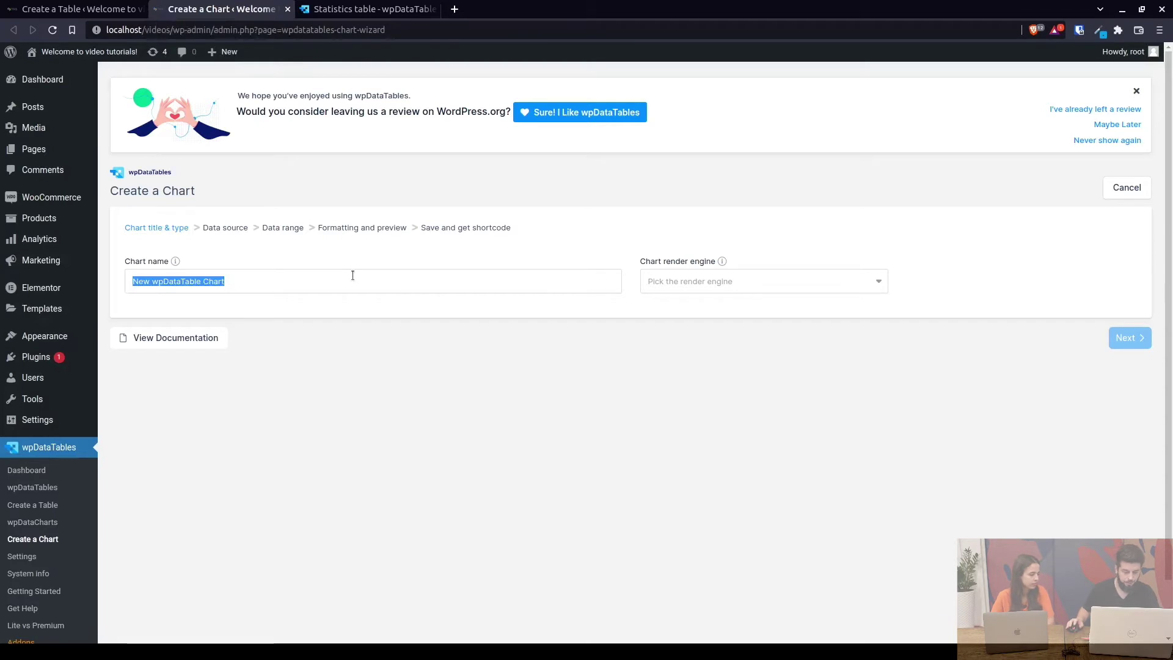
pyautogui.write('Chart 1')
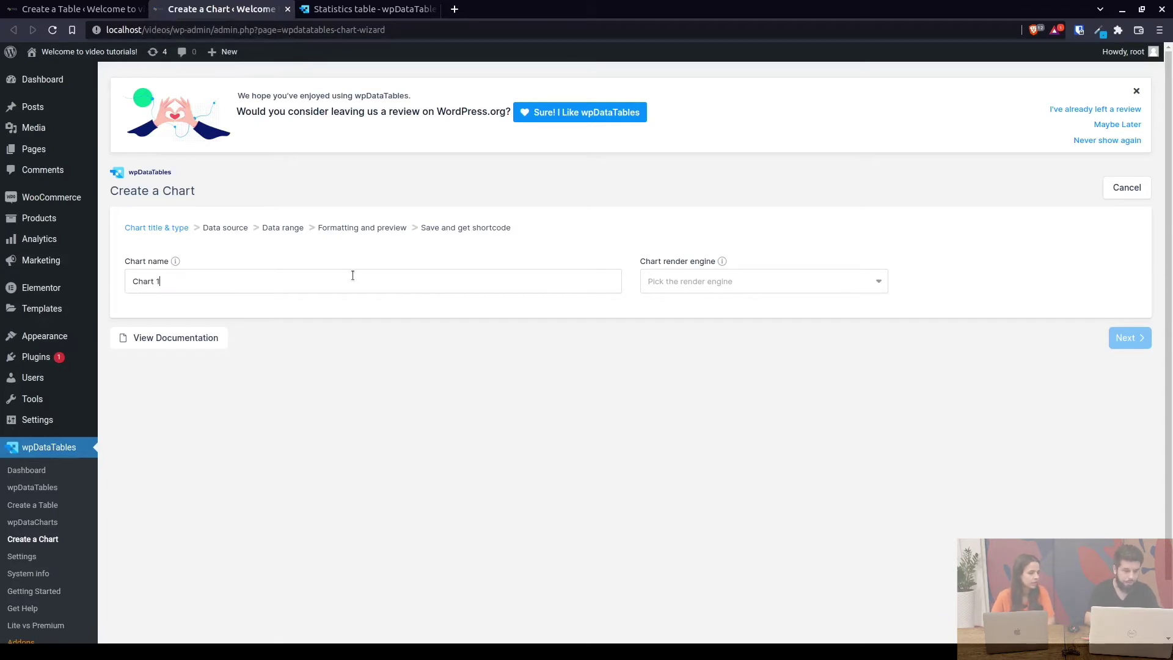
pyautogui.click(746, 281)
pyautogui.click(703, 333)
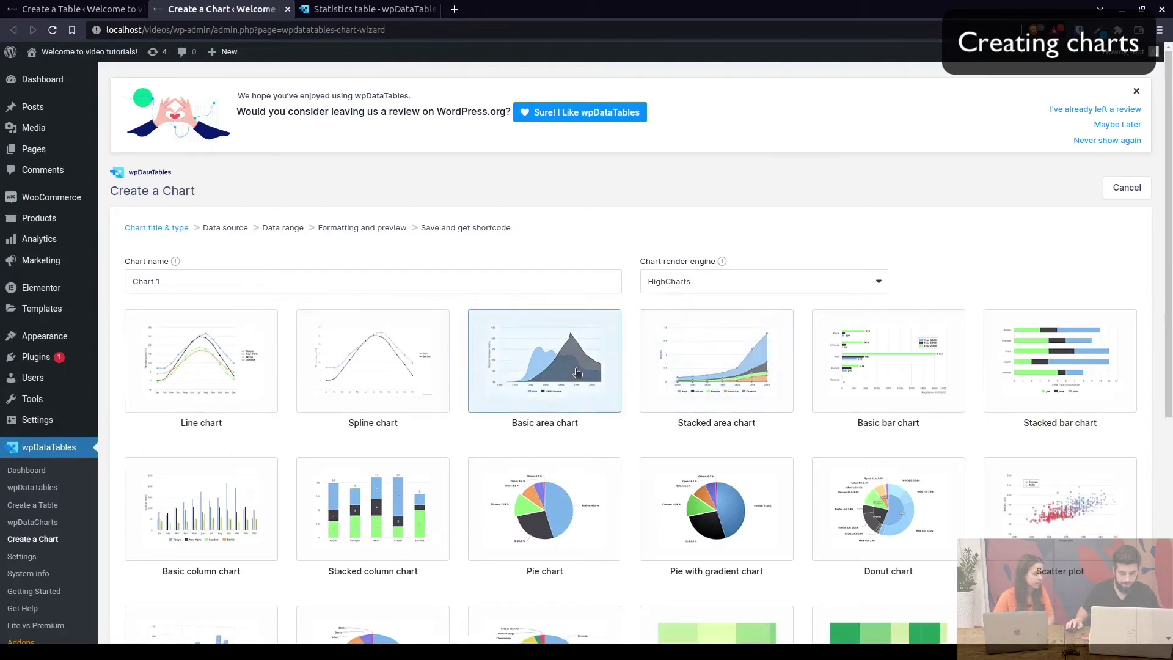
pyautogui.scroll(-6, 812, 394)
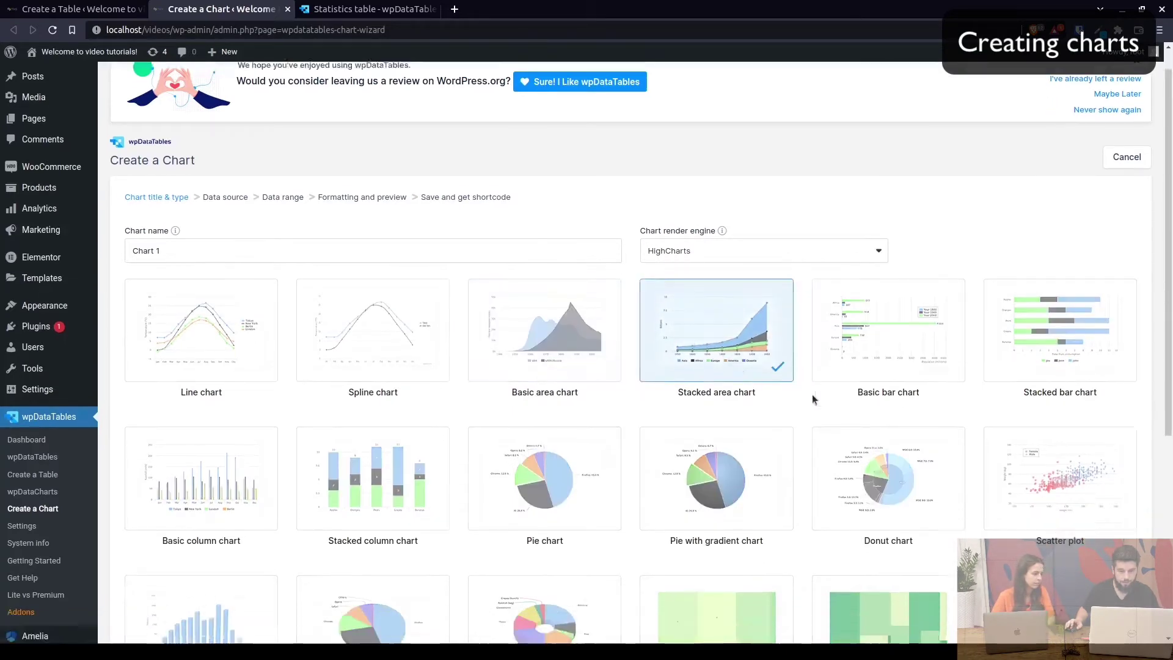
pyautogui.click(1132, 587)
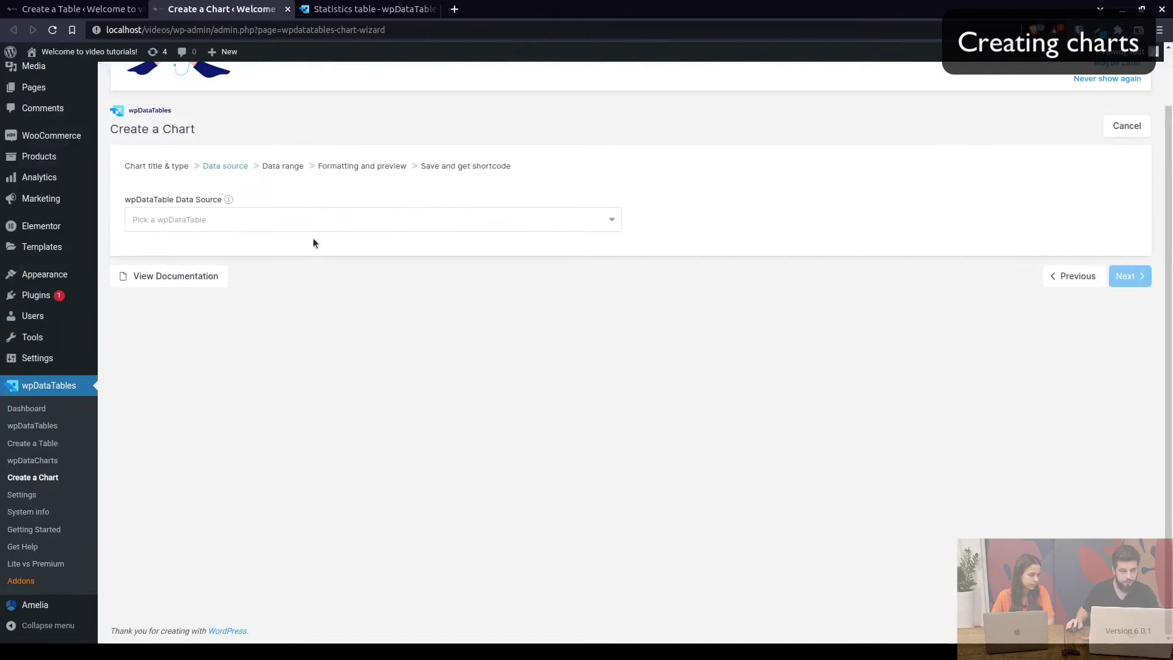
# Rename the table 'Statistics Table', save it, and pick New wpDataTable (id: 11) as chart source
pyautogui.click(311, 227)
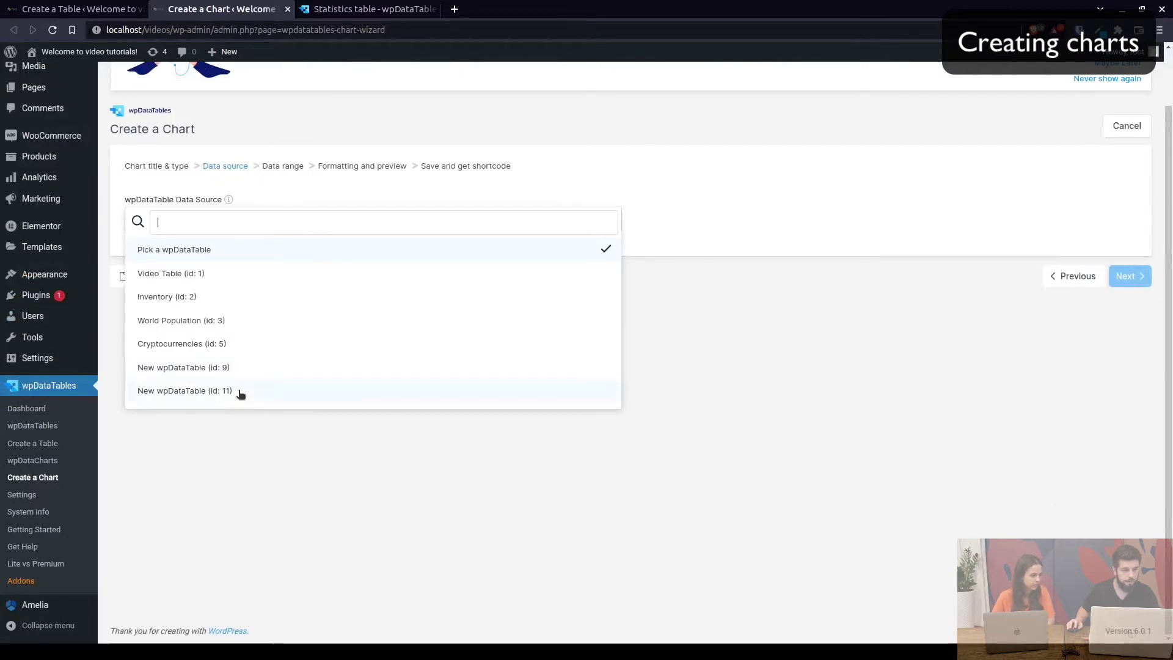
pyautogui.click(73, 9)
pyautogui.scroll(5, 327, 288)
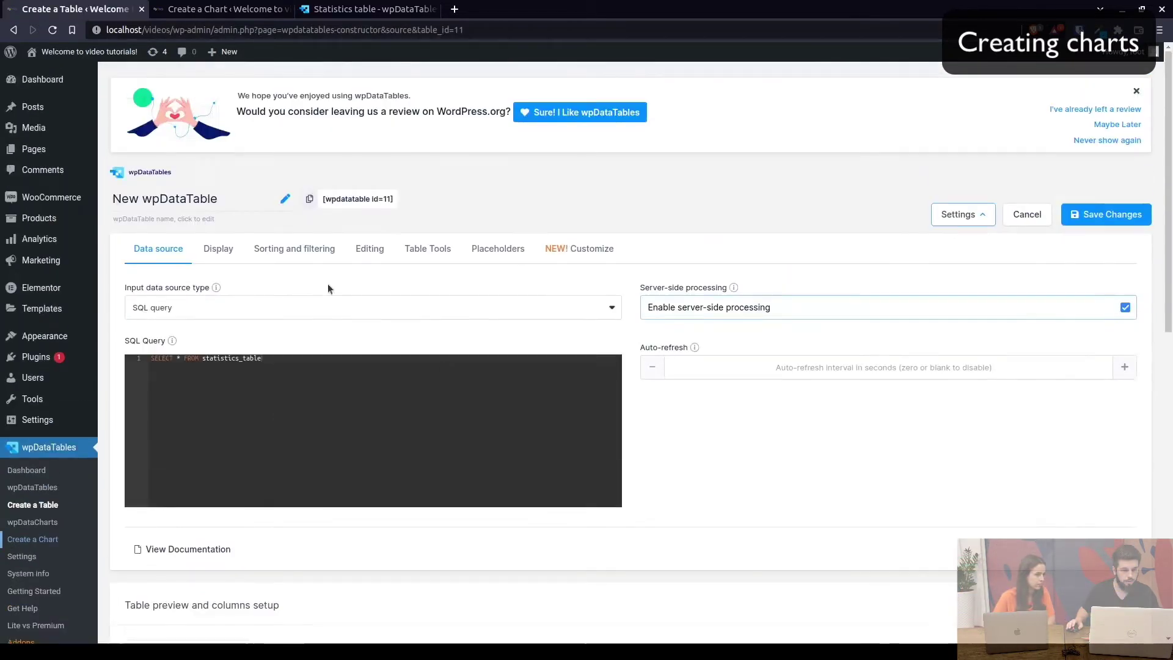
pyautogui.tripleClick(263, 195)
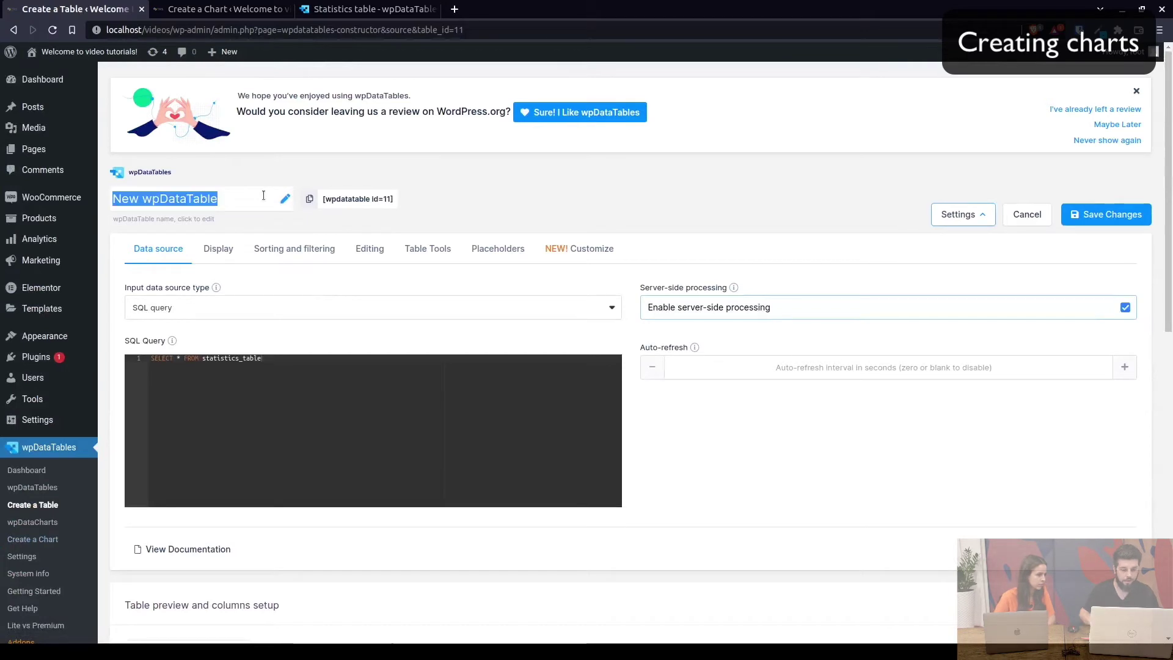
pyautogui.write('Statistics')
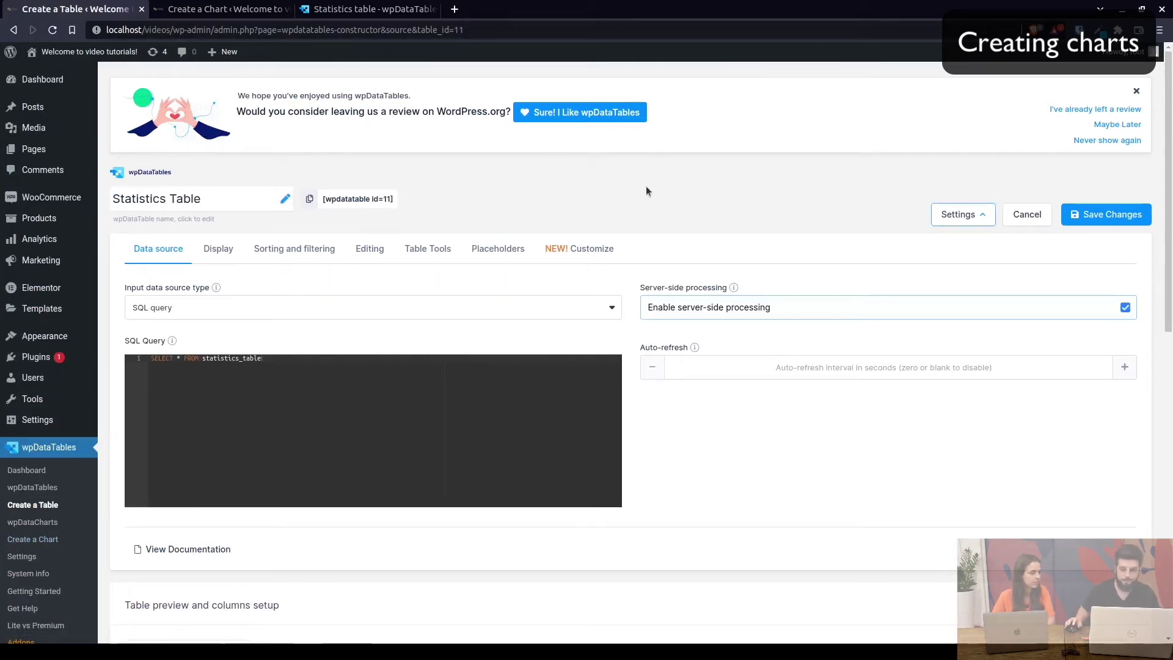
pyautogui.click(1101, 215)
pyautogui.click(220, 9)
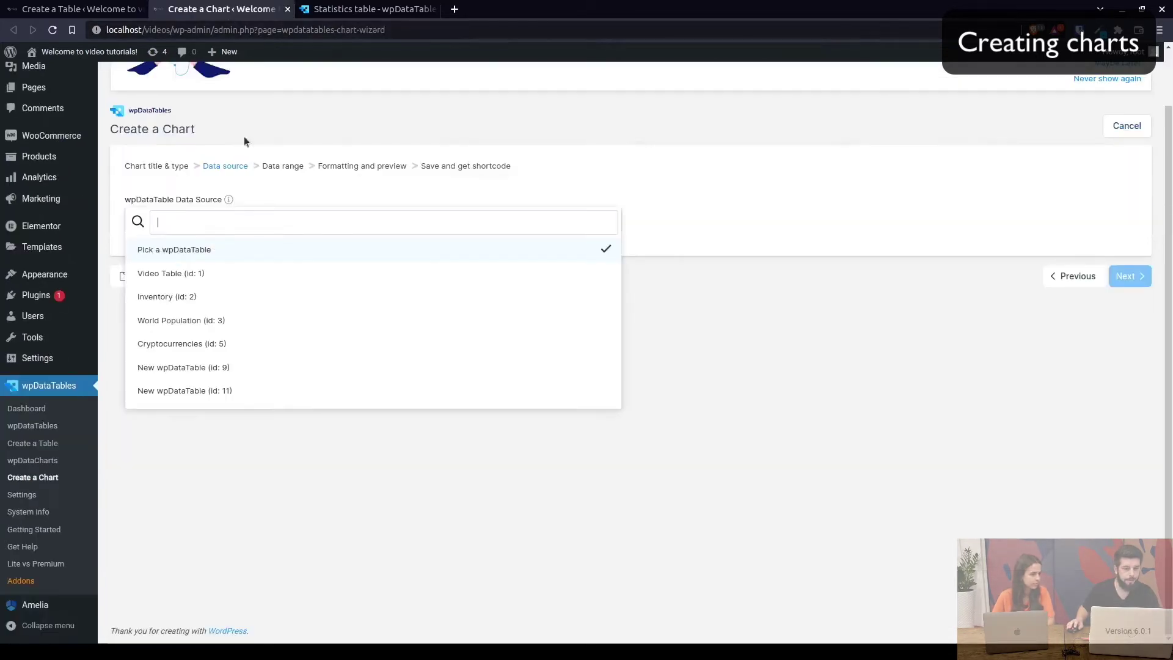
pyautogui.click(206, 394)
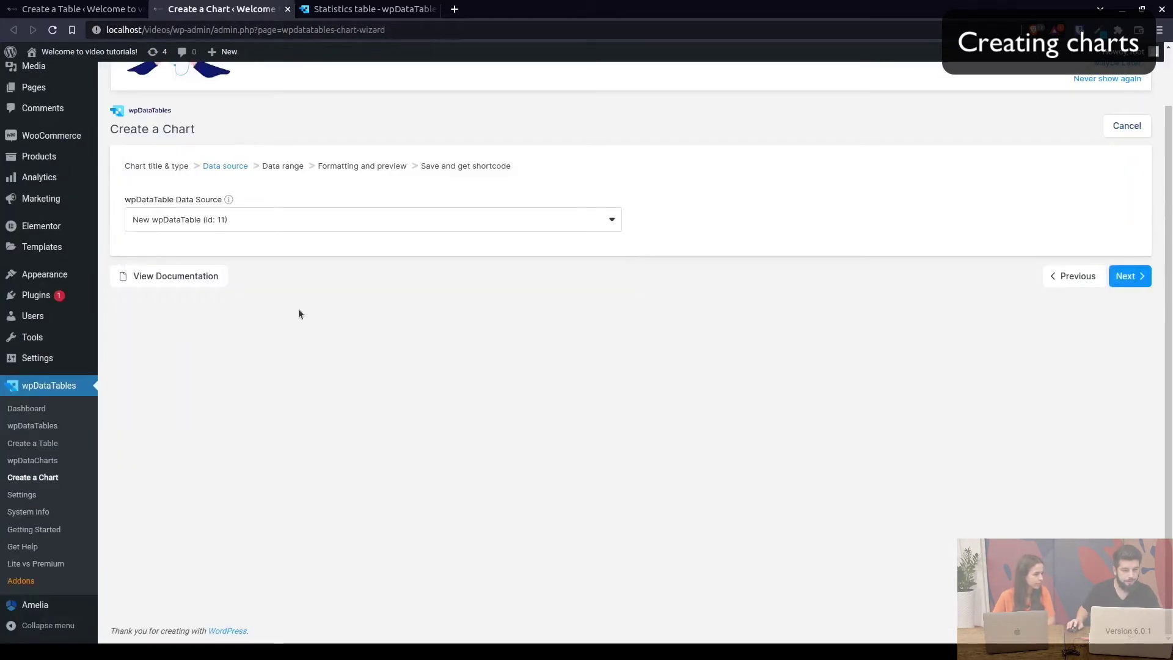
# Add the Items, Revenue, Cost and Profit columns with Follow table filtering ticked
pyautogui.click(1140, 275)
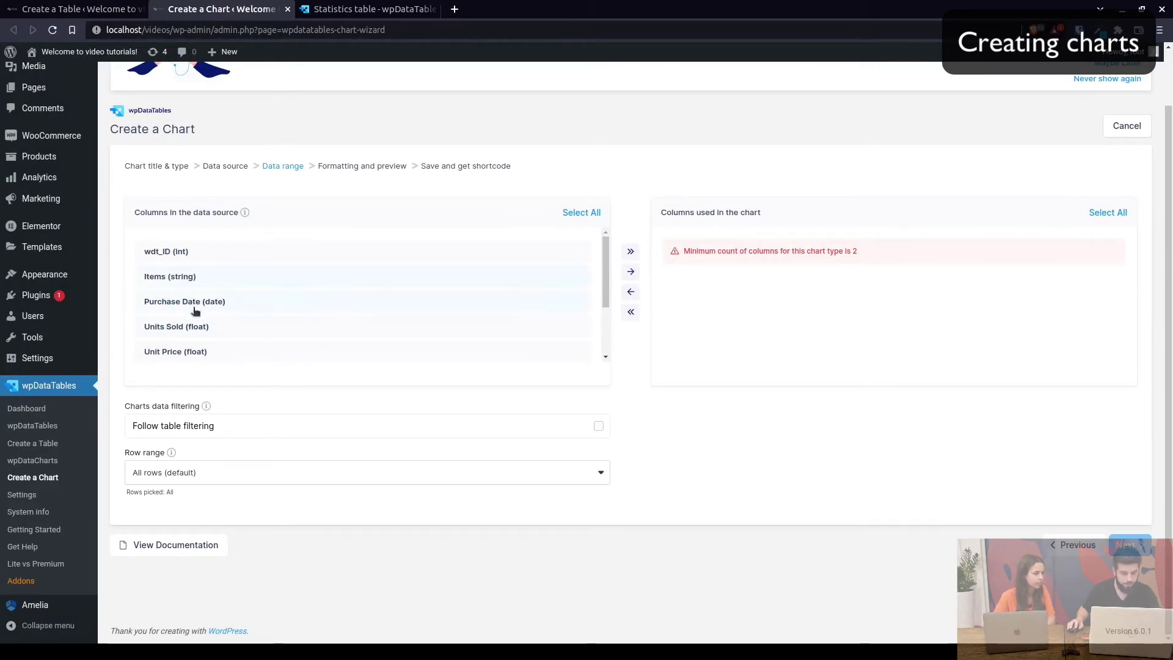
pyautogui.scroll(-1, 193, 324)
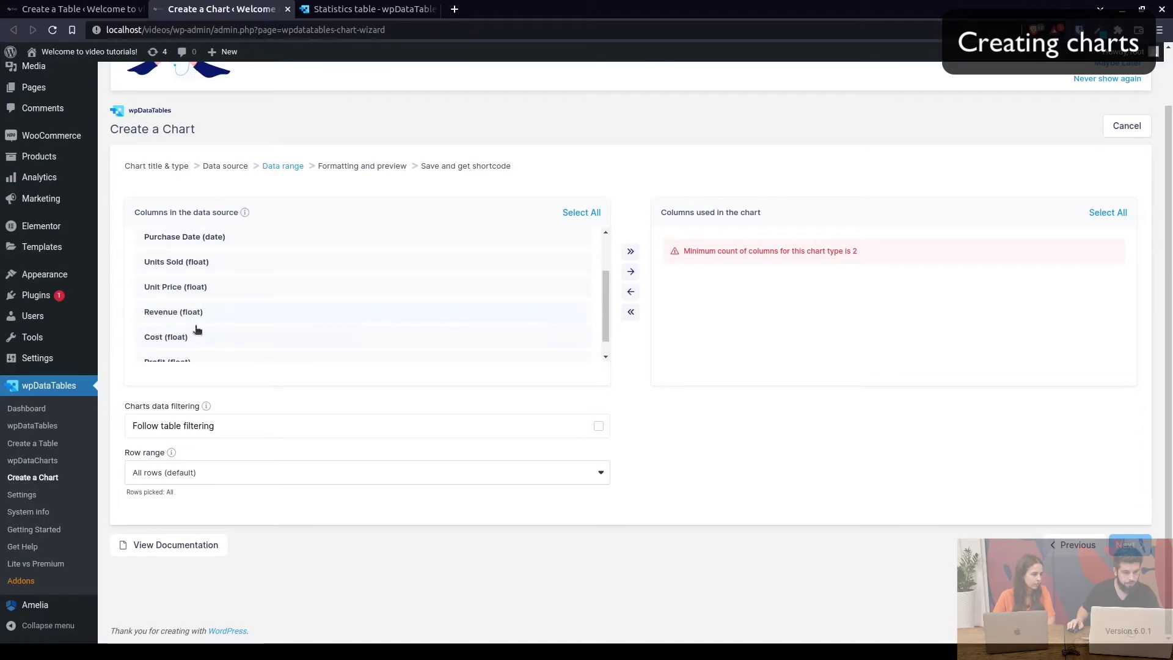
pyautogui.scroll(-1, 197, 330)
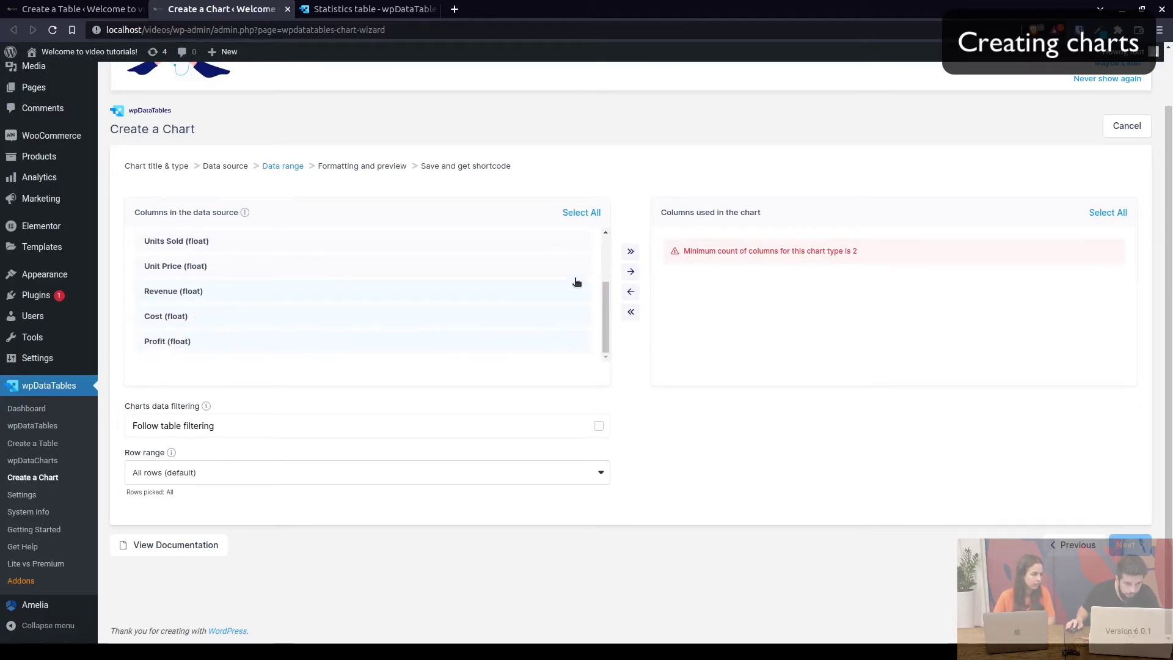
pyautogui.click(630, 273)
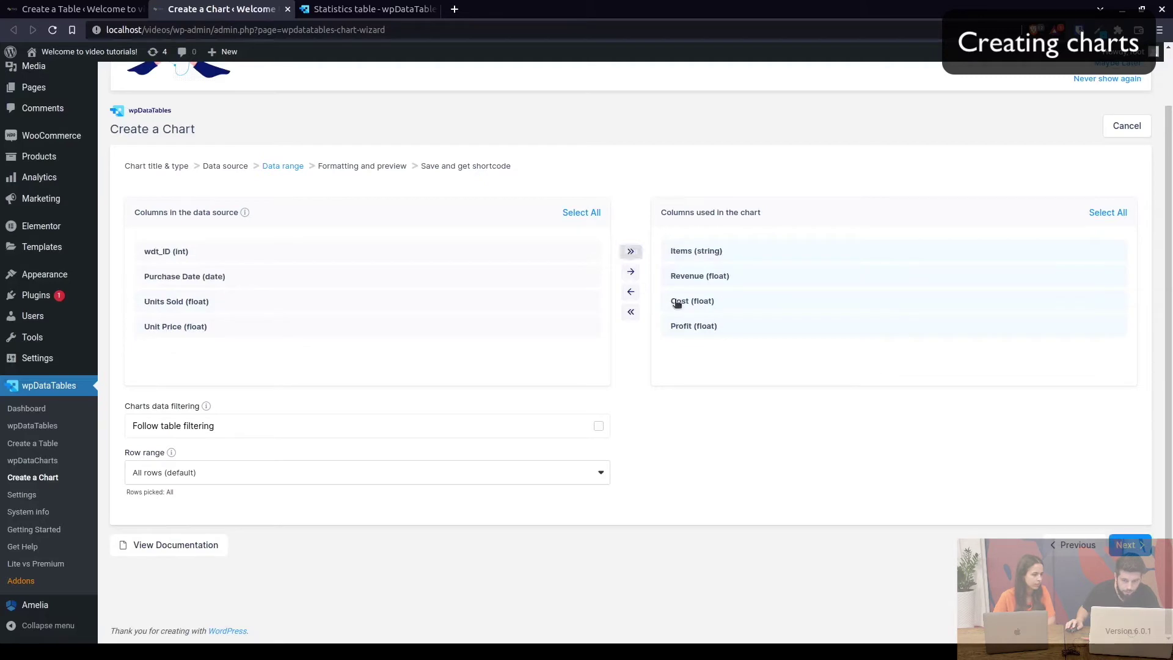
pyautogui.click(599, 427)
pyautogui.click(1130, 545)
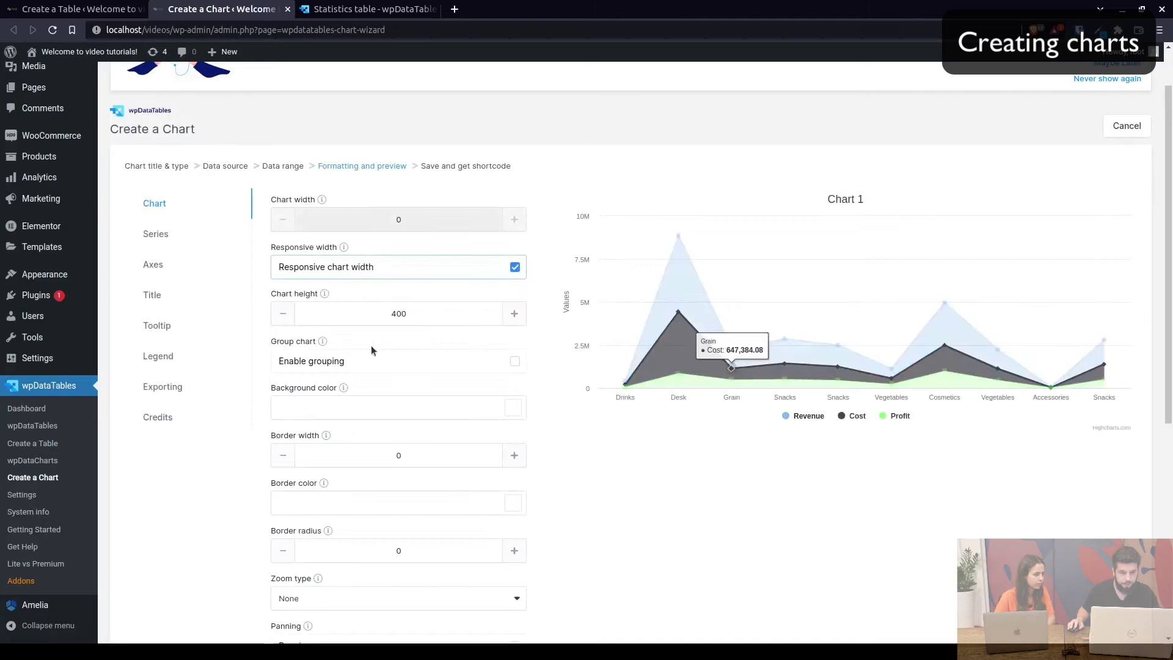
# Enable grouping, then check the Statistics Table's second page of rows
pyautogui.click(375, 361)
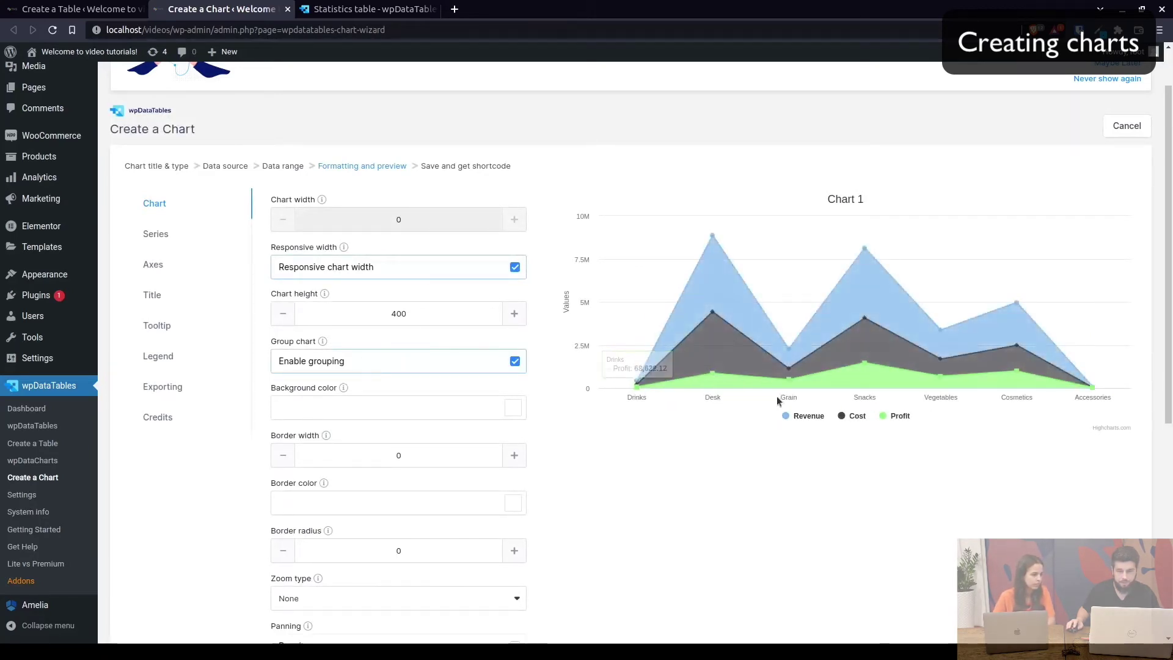
pyautogui.click(80, 9)
pyautogui.scroll(-6, 370, 435)
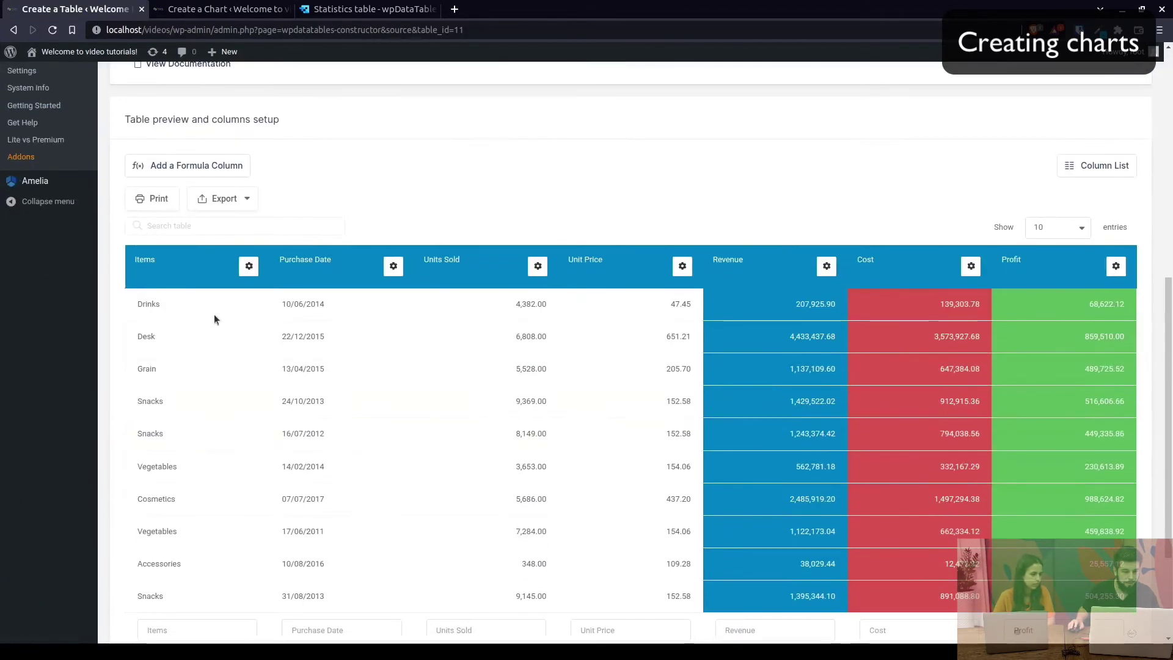
pyautogui.scroll(-2, 202, 342)
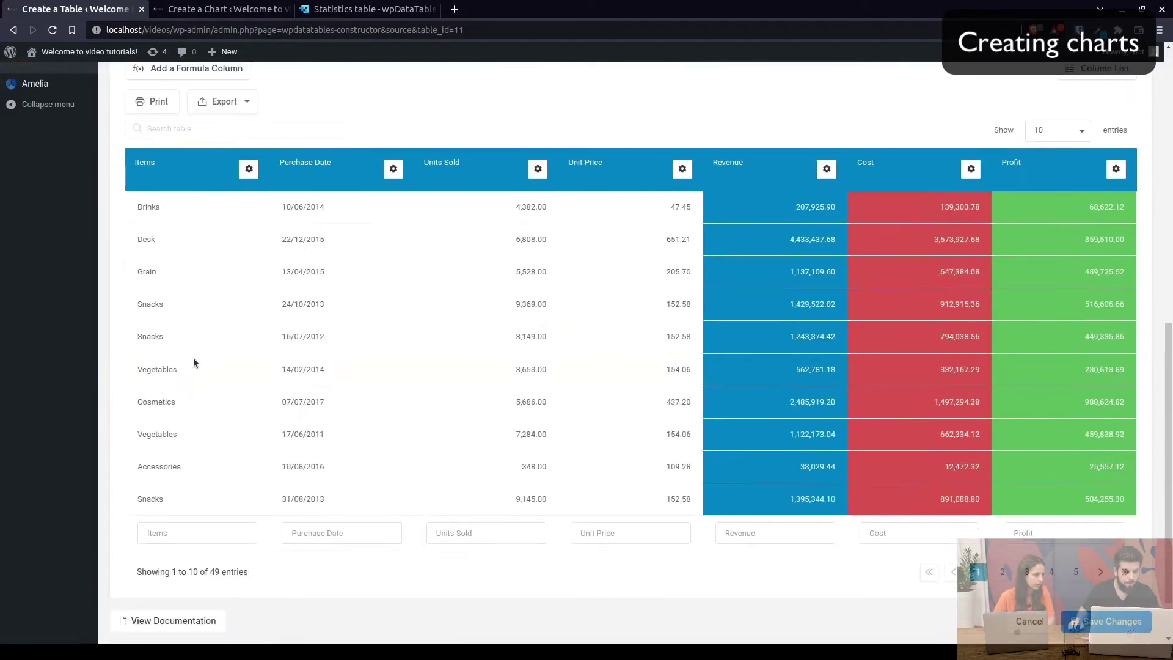
pyautogui.click(1003, 572)
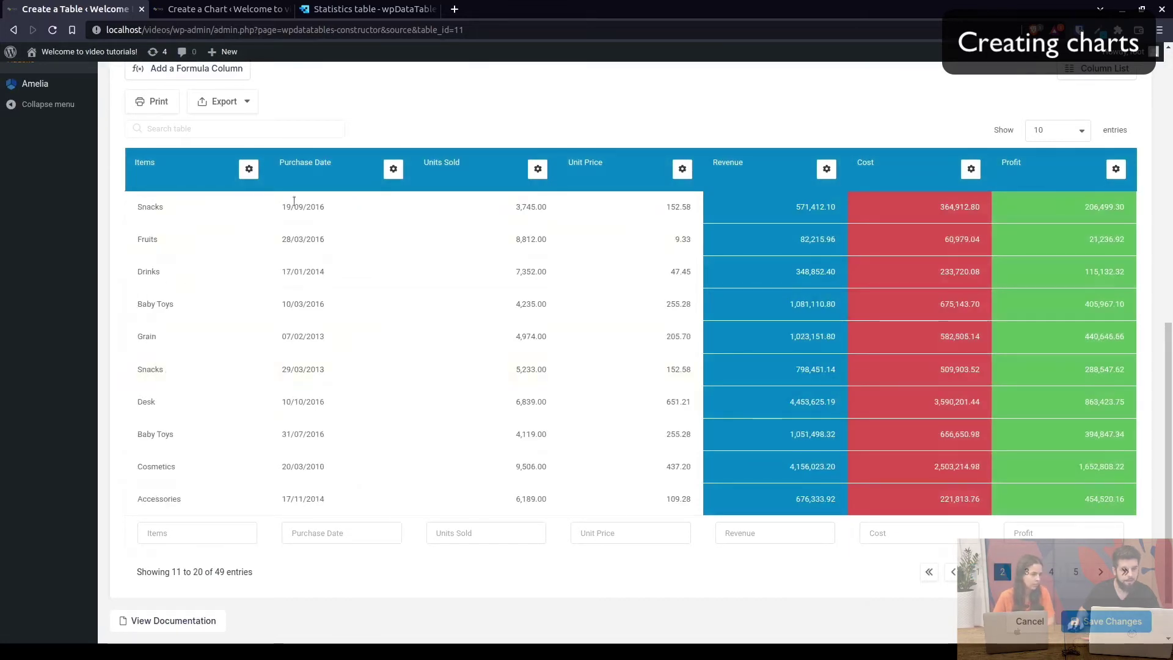
pyautogui.click(220, 8)
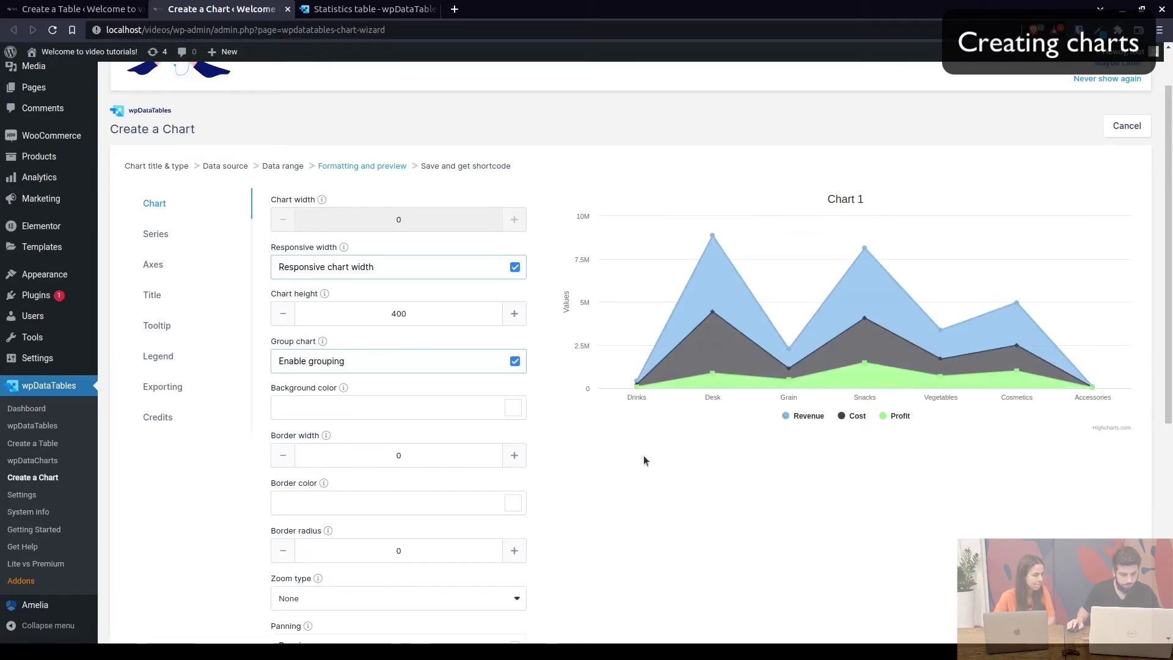
# Bring up the Axes and then the Series settings for Revenue, Cost and Profit
pyautogui.scroll(-4, 455, 334)
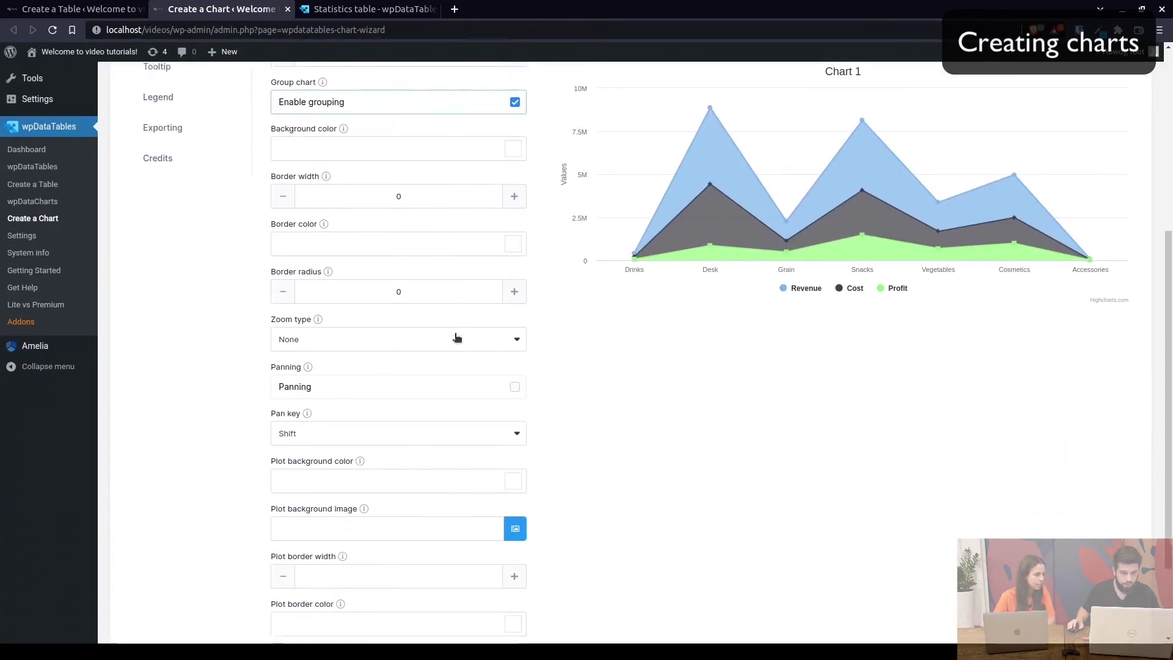
pyautogui.scroll(2, 456, 338)
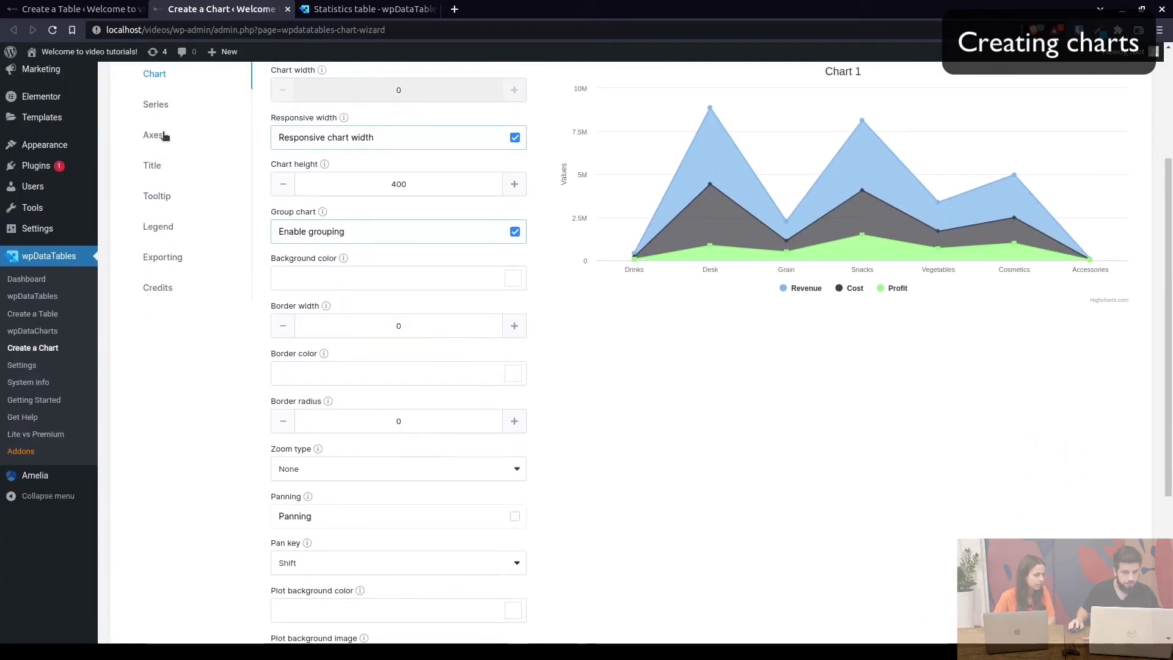
pyautogui.click(157, 134)
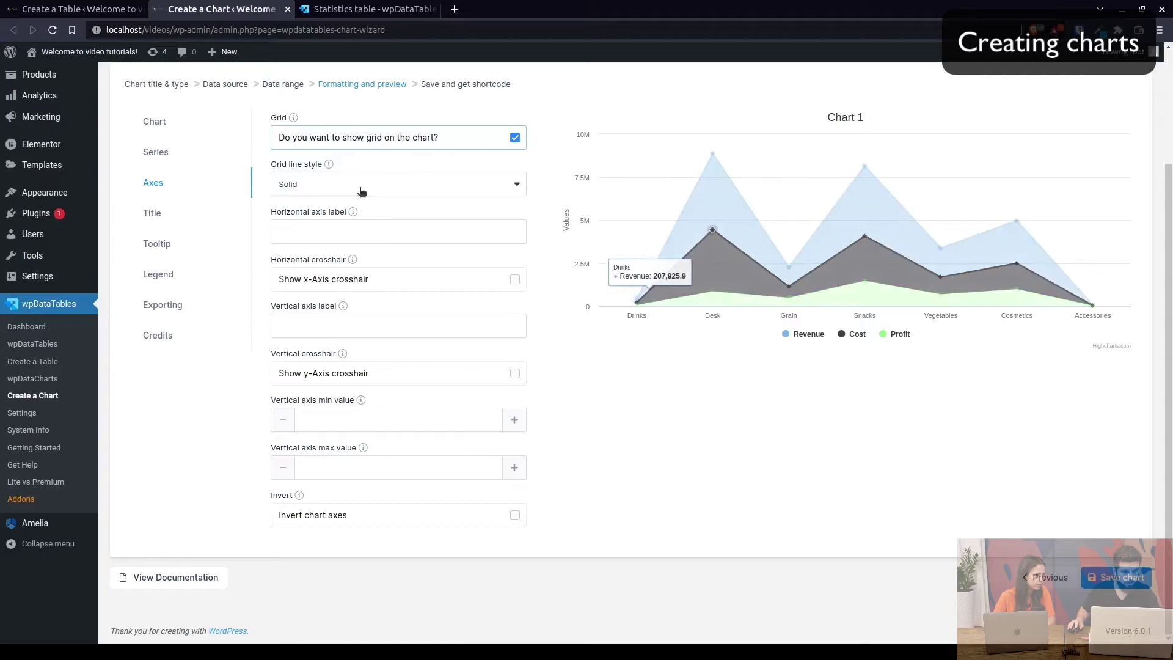
pyautogui.click(156, 152)
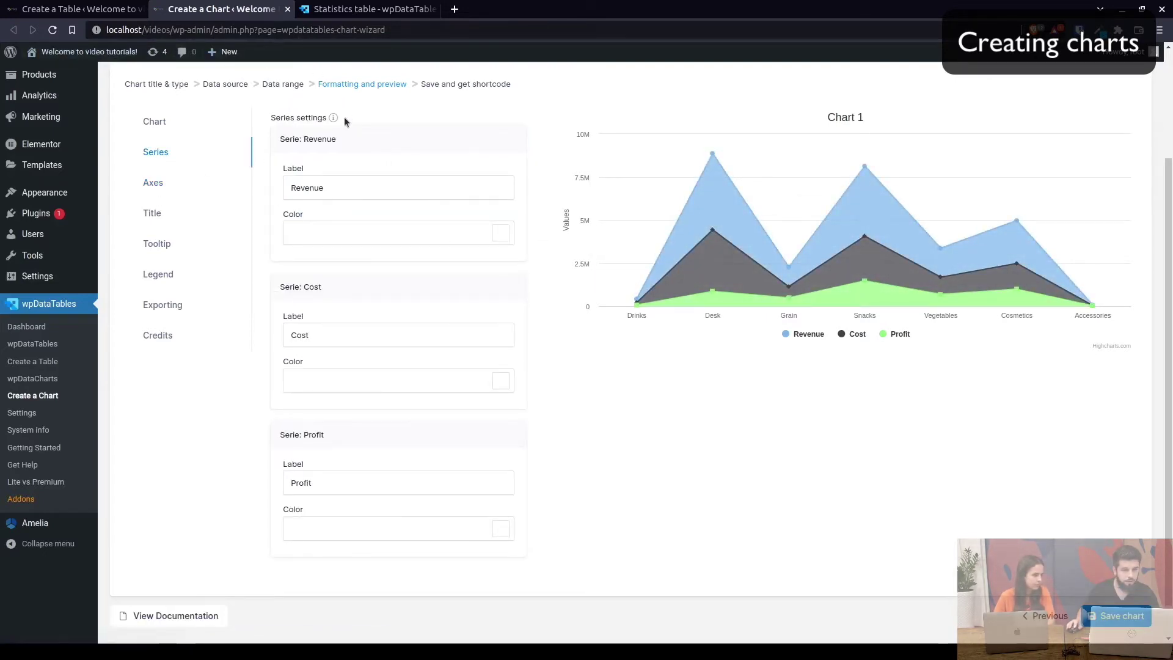
# Set the Revenue series colour to blue #0083C2 copied from the notes
pyautogui.hotkey('alt', 'Tab')
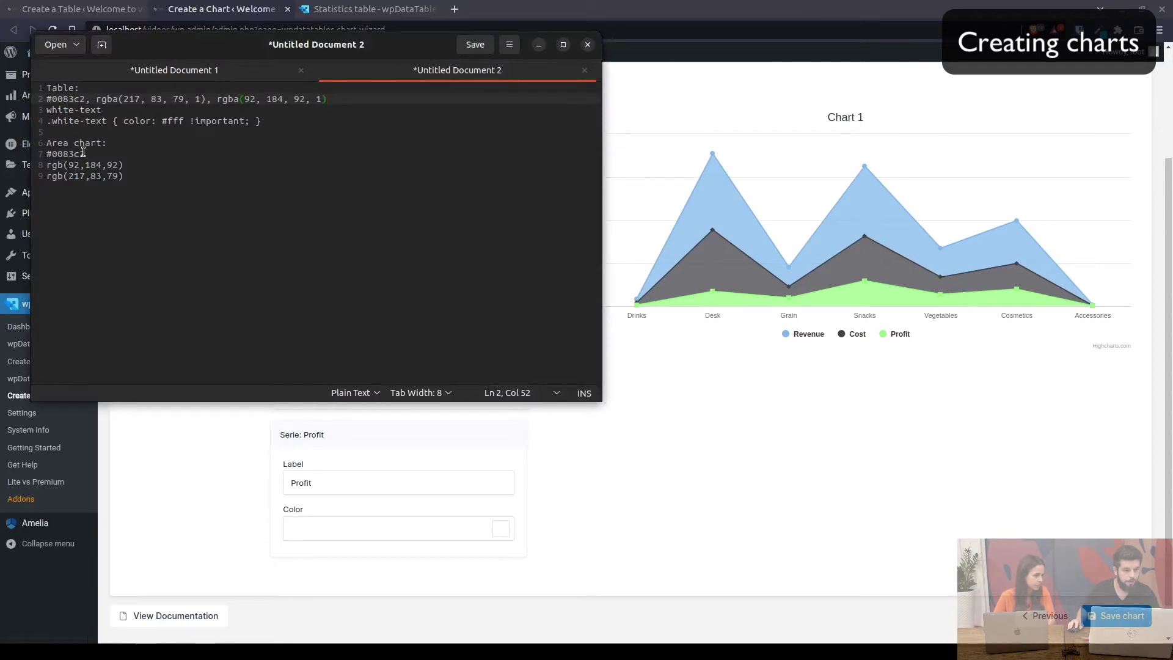
pyautogui.moveTo(91, 153); pyautogui.dragTo(49, 153)
pyautogui.hotkey('ctrl', 'c')
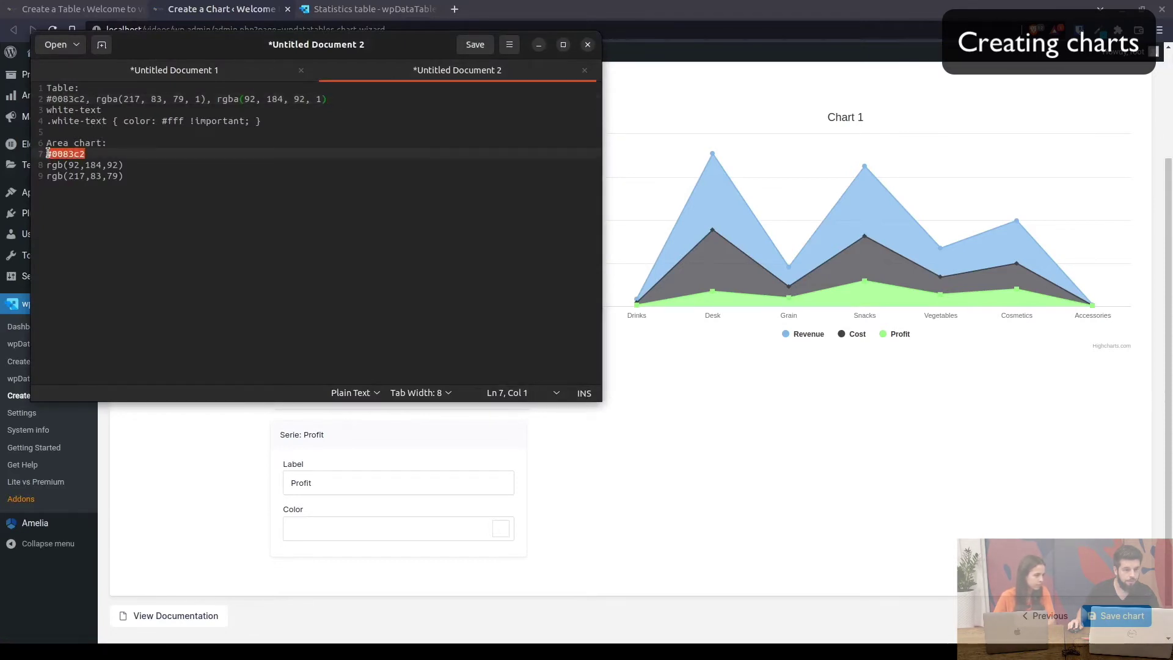
pyautogui.hotkey('alt', 'Tab')
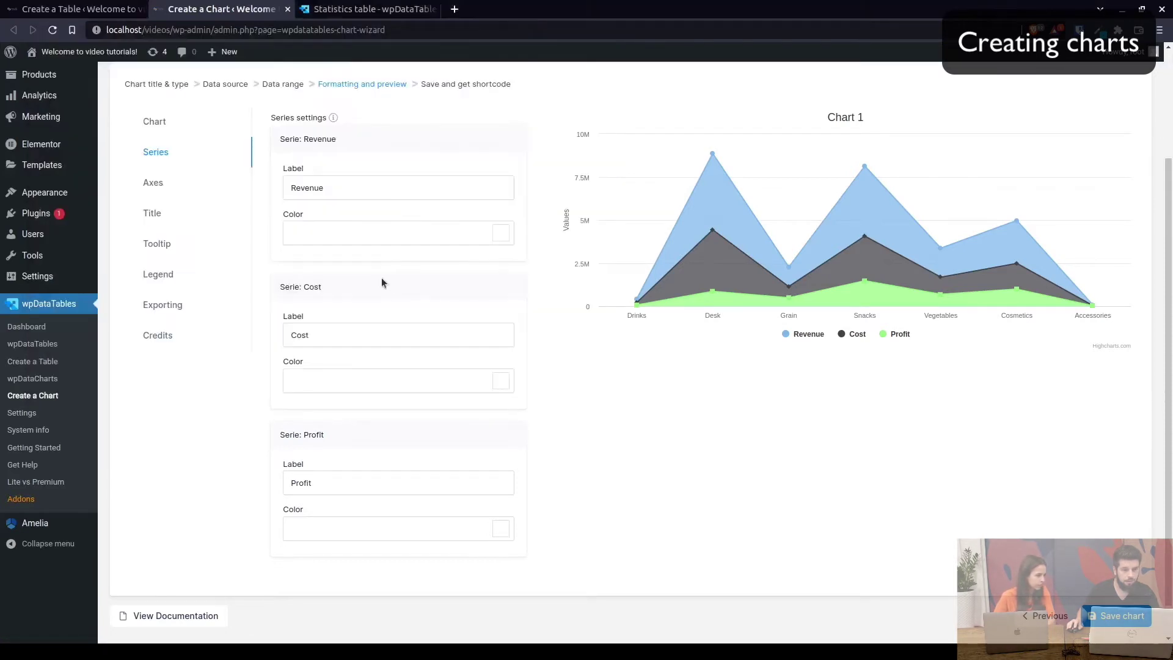
pyautogui.click(353, 235)
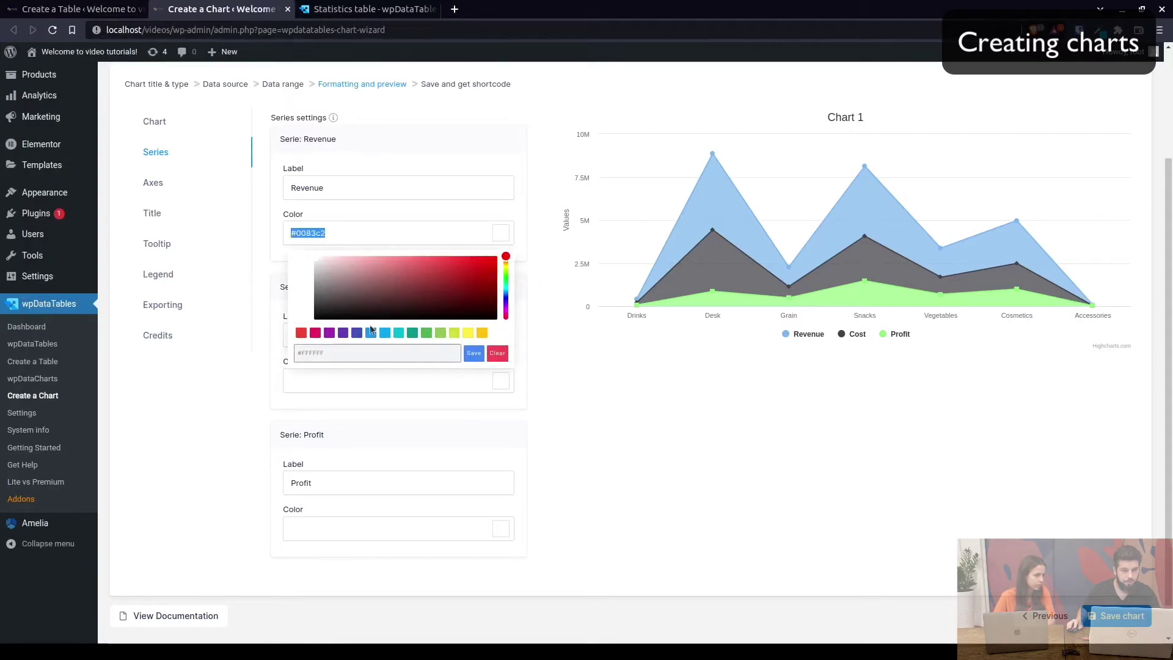
pyautogui.click(351, 354)
pyautogui.hotkey('ctrl', 'v')
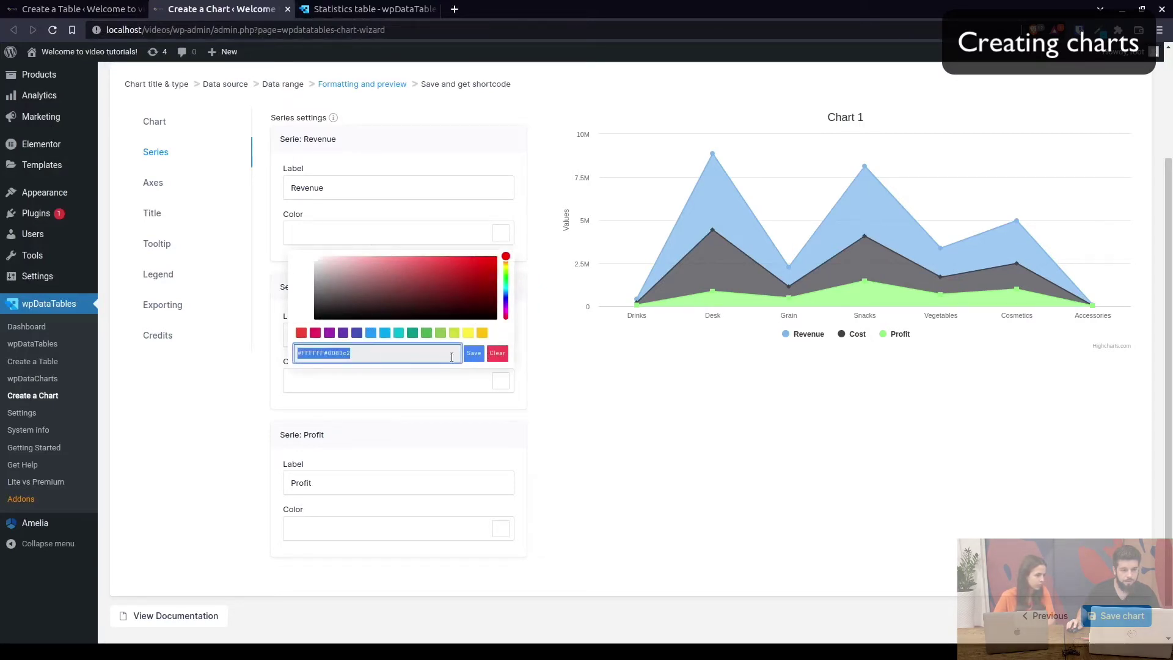
pyautogui.click(474, 354)
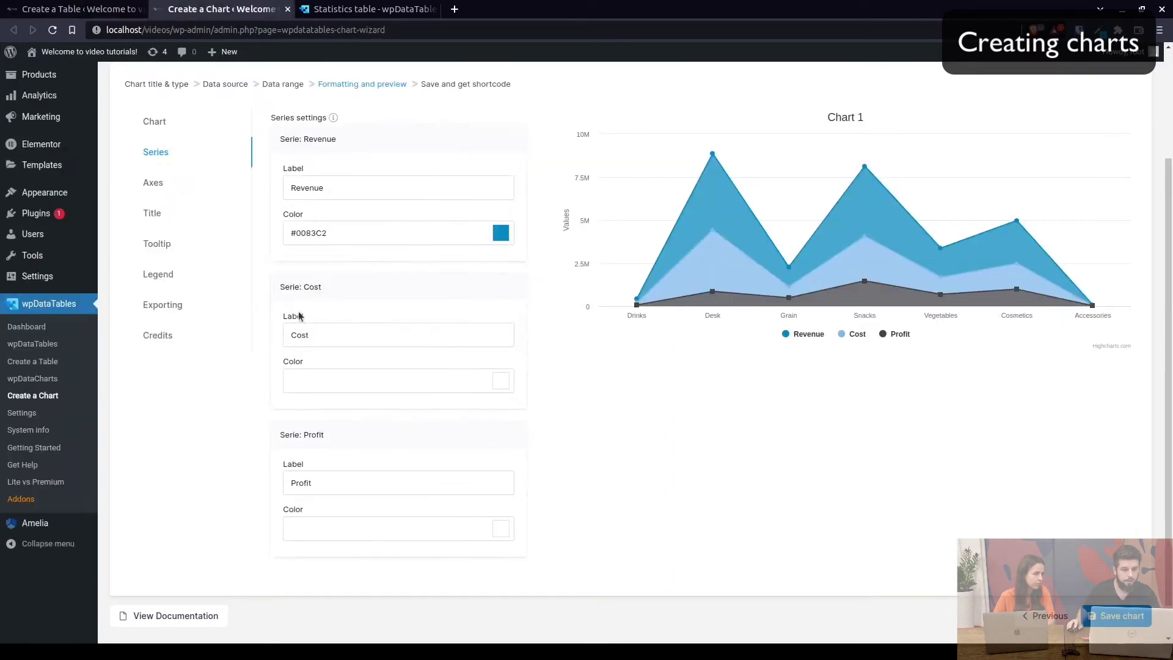
# Set the Profit series colour to green rgba(92, 184, 92, 1)
pyautogui.hotkey('alt', 'Tab')
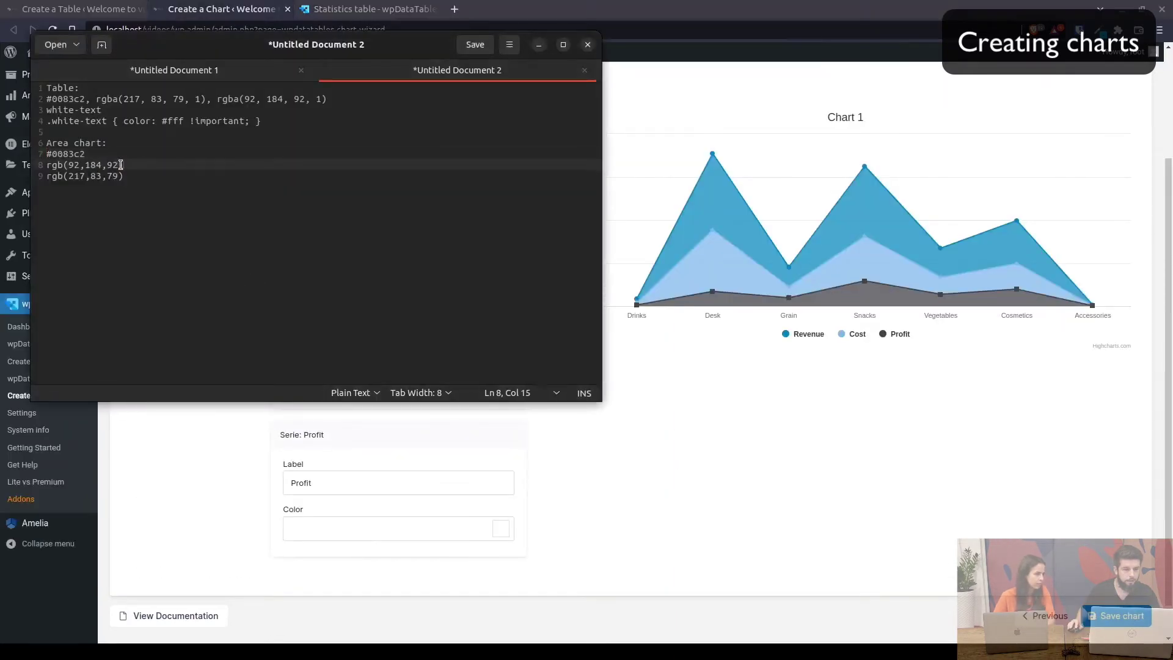
pyautogui.hotkey('shift', 'Home')
pyautogui.hotkey('alt', 'Tab')
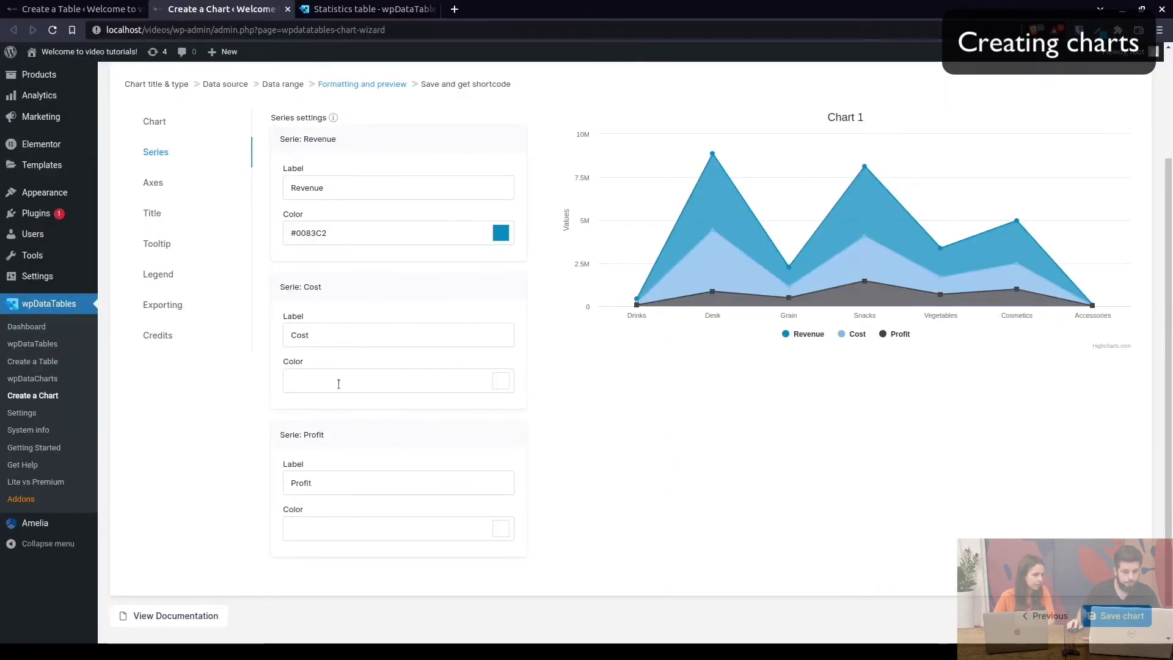
pyautogui.click(330, 533)
pyautogui.scroll(-1, 333, 489)
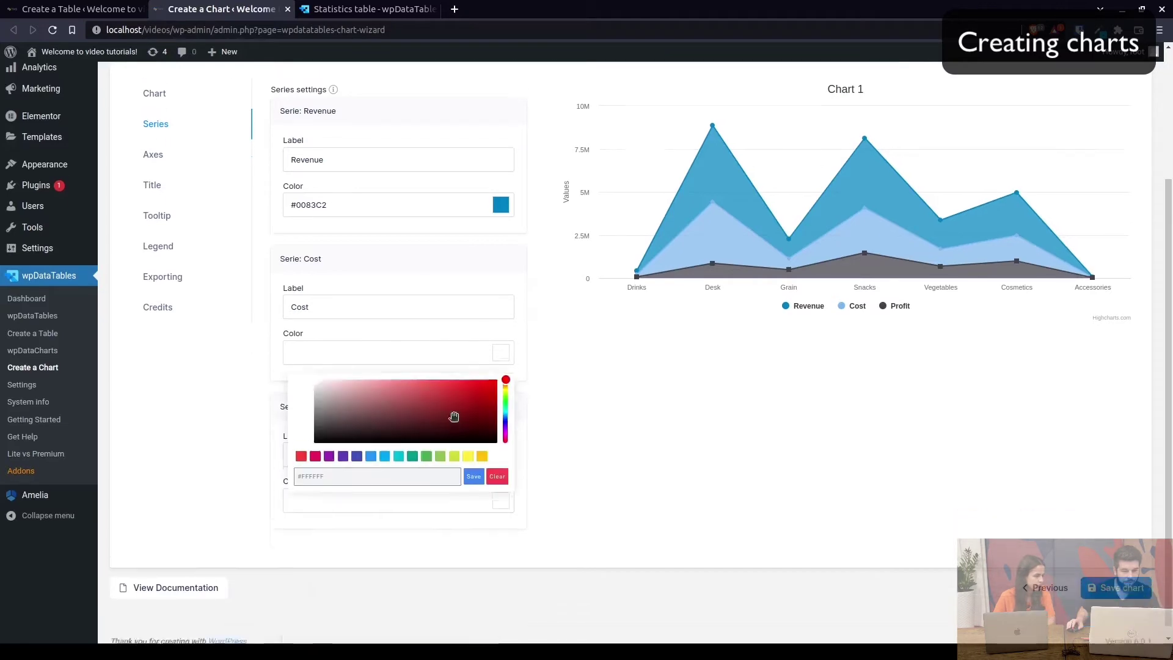
pyautogui.click(339, 459)
pyautogui.write('rgba(92, 184, 92, 1)')
pyautogui.click(475, 458)
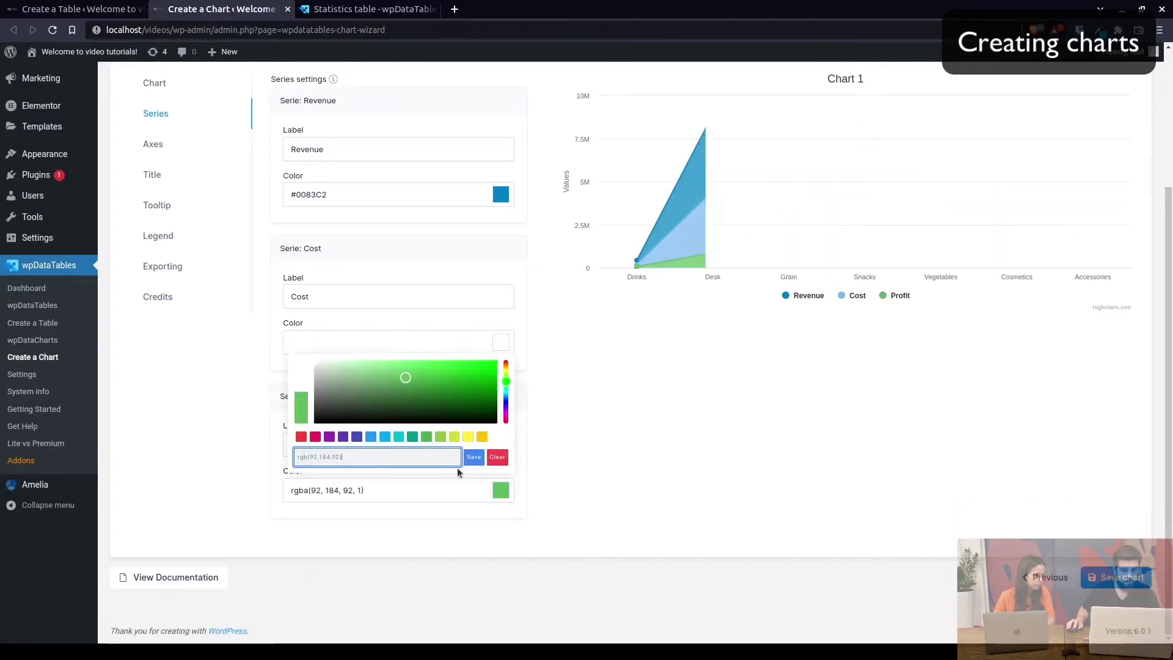
# Set the Cost series colour to red rgba(217, 83, 79, 1)
pyautogui.hotkey('alt', 'Tab')
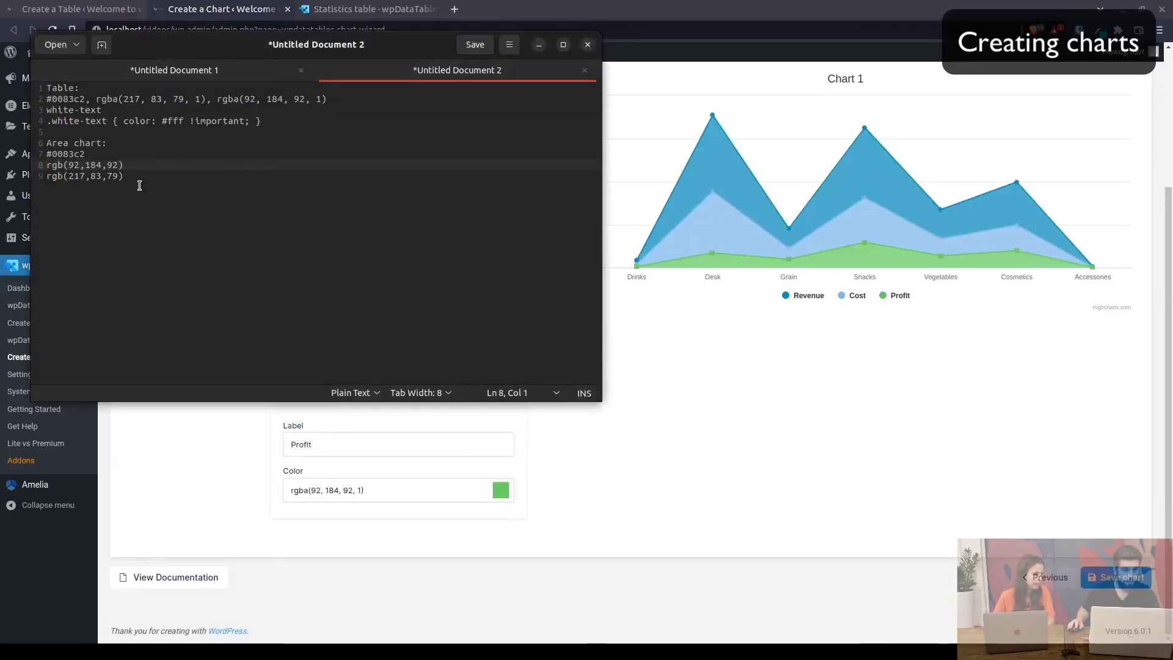
pyautogui.moveTo(124, 176); pyautogui.dragTo(47, 177)
pyautogui.hotkey('ctrl', 'c')
pyautogui.hotkey('alt', 'Tab')
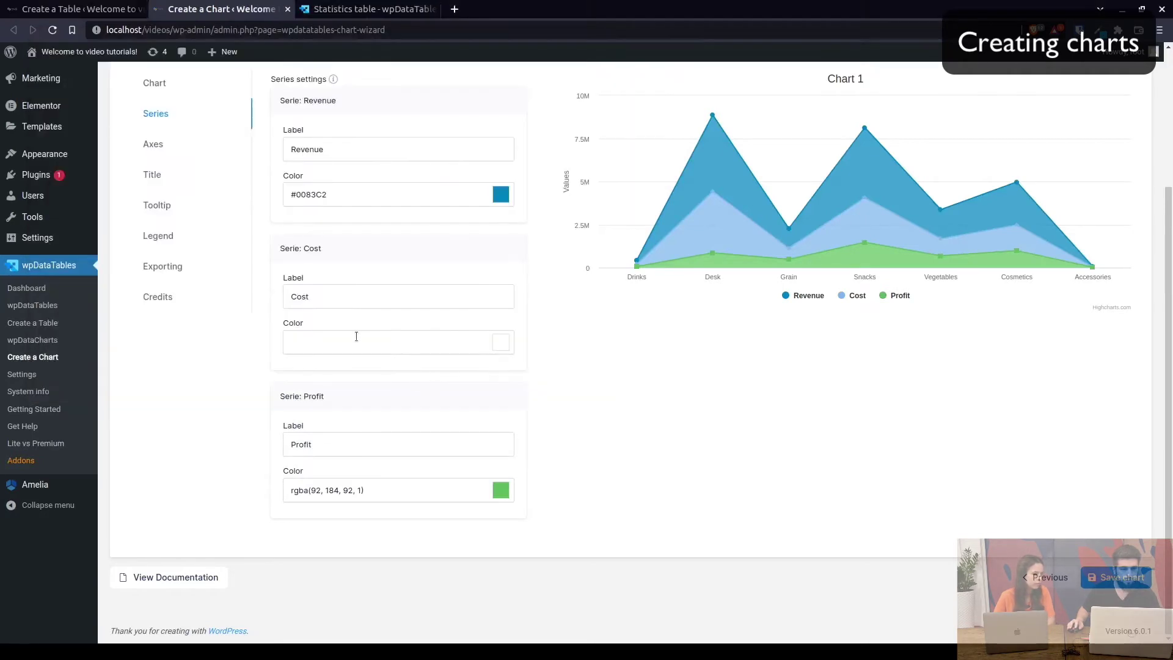
pyautogui.click(356, 340)
pyautogui.click(387, 309)
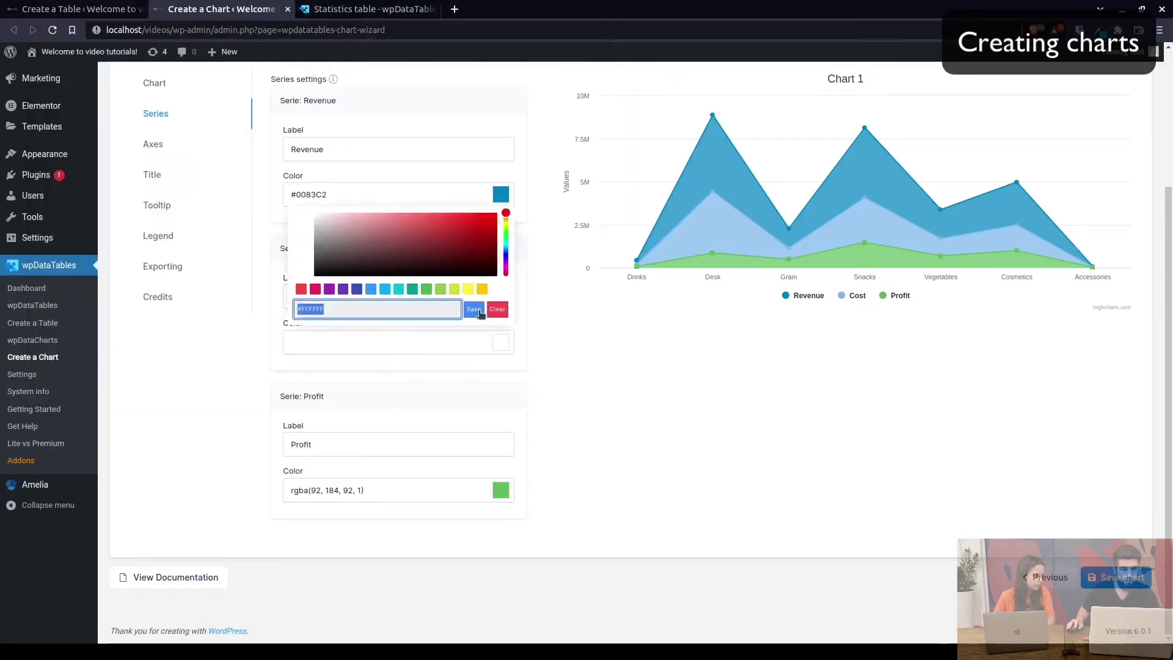
pyautogui.hotkey('ctrl', 'v')
pyautogui.click(474, 309)
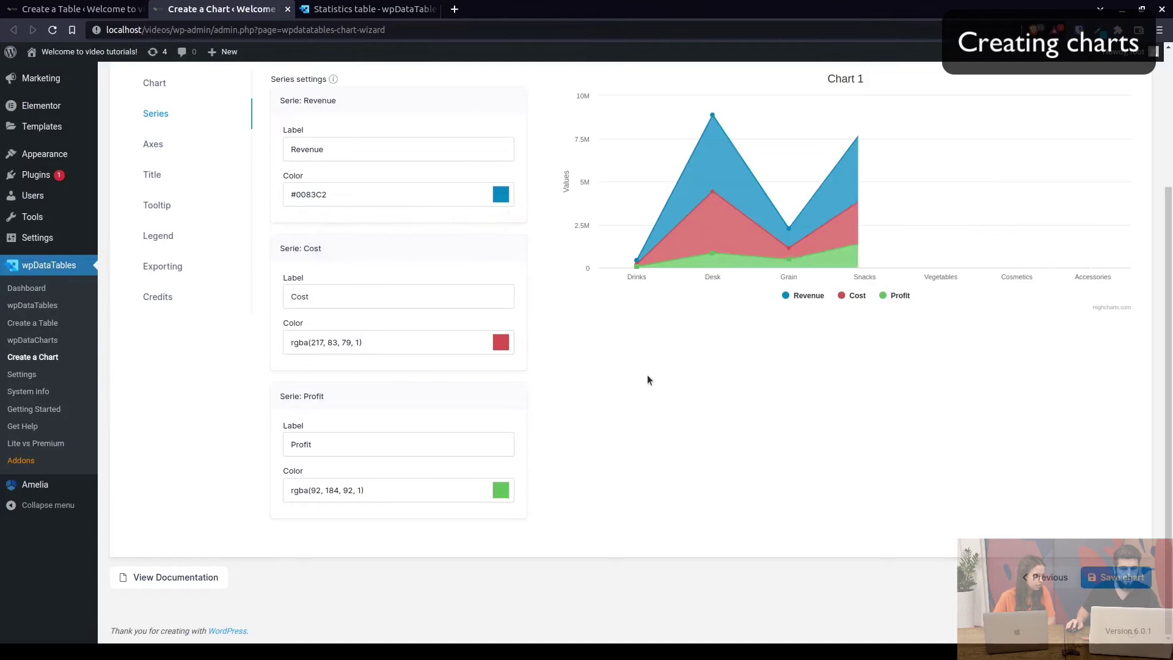
# Compare the chart against the documentation's example charts
pyautogui.click(366, 9)
pyautogui.scroll(-8, 933, 460)
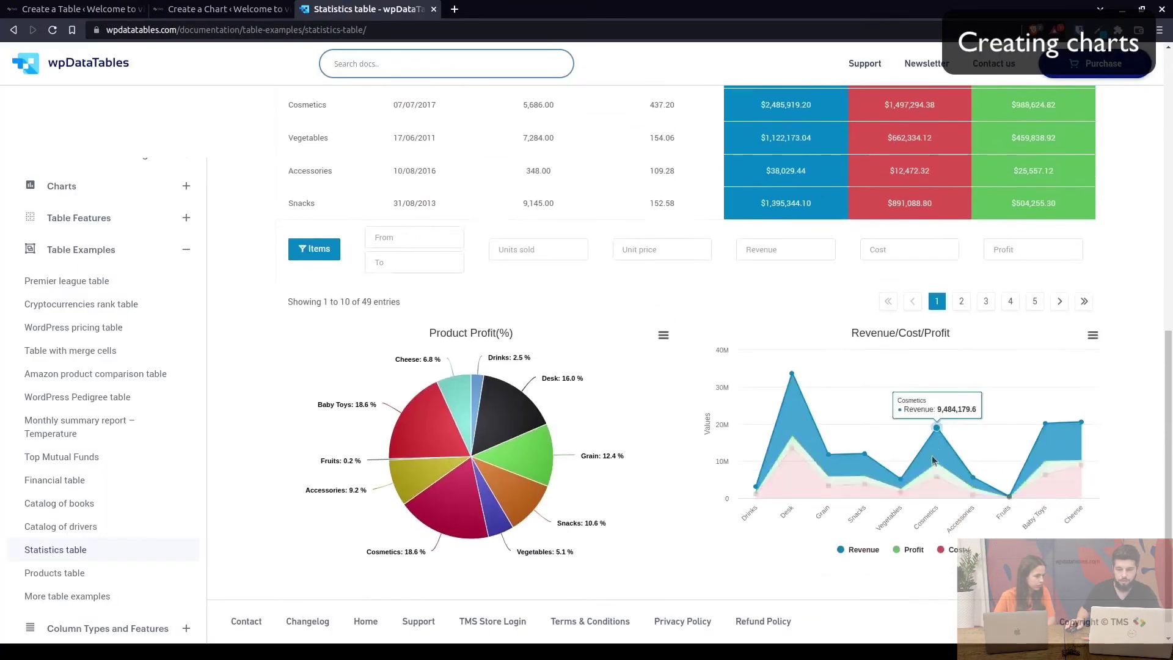
pyautogui.scroll(-1, 933, 460)
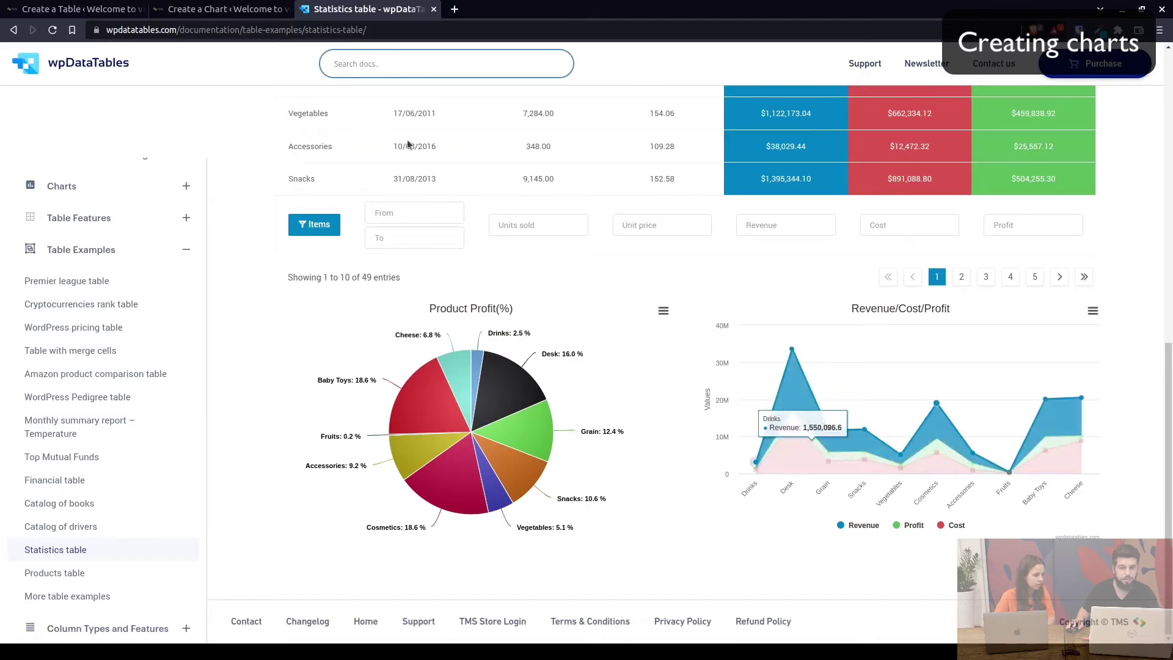
pyautogui.click(183, 9)
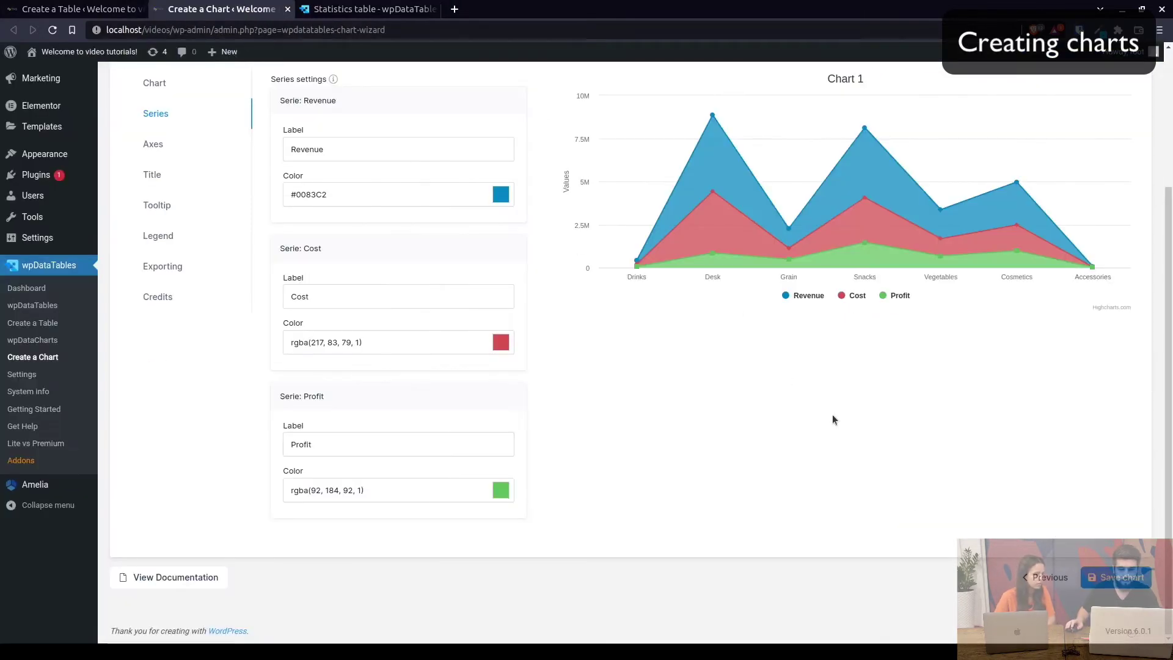
pyautogui.scroll(-3, 859, 437)
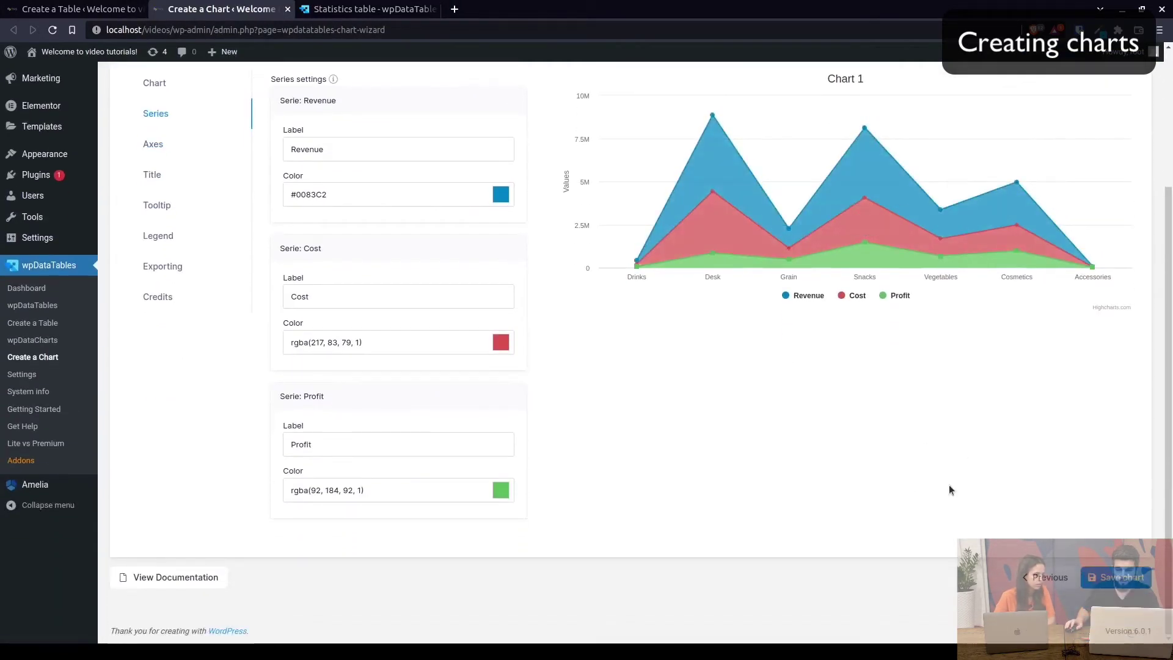
# Uncheck Show credits to hide the Highcharts.com credit
pyautogui.scroll(2, 949, 485)
pyautogui.click(158, 393)
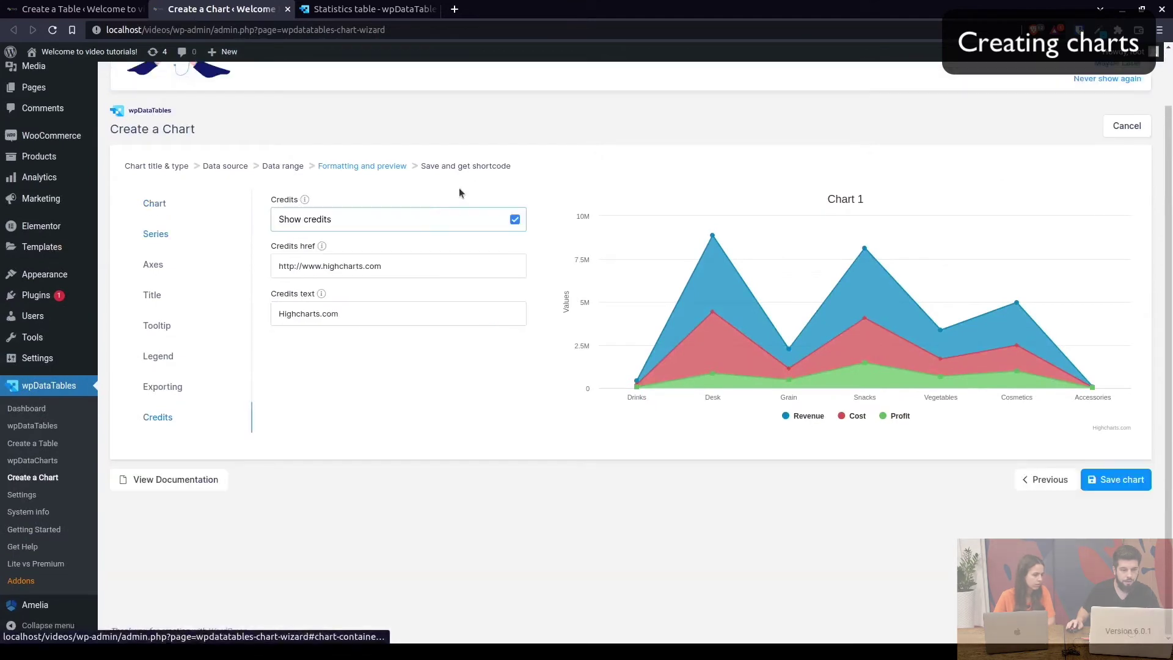
pyautogui.click(515, 220)
pyautogui.click(512, 220)
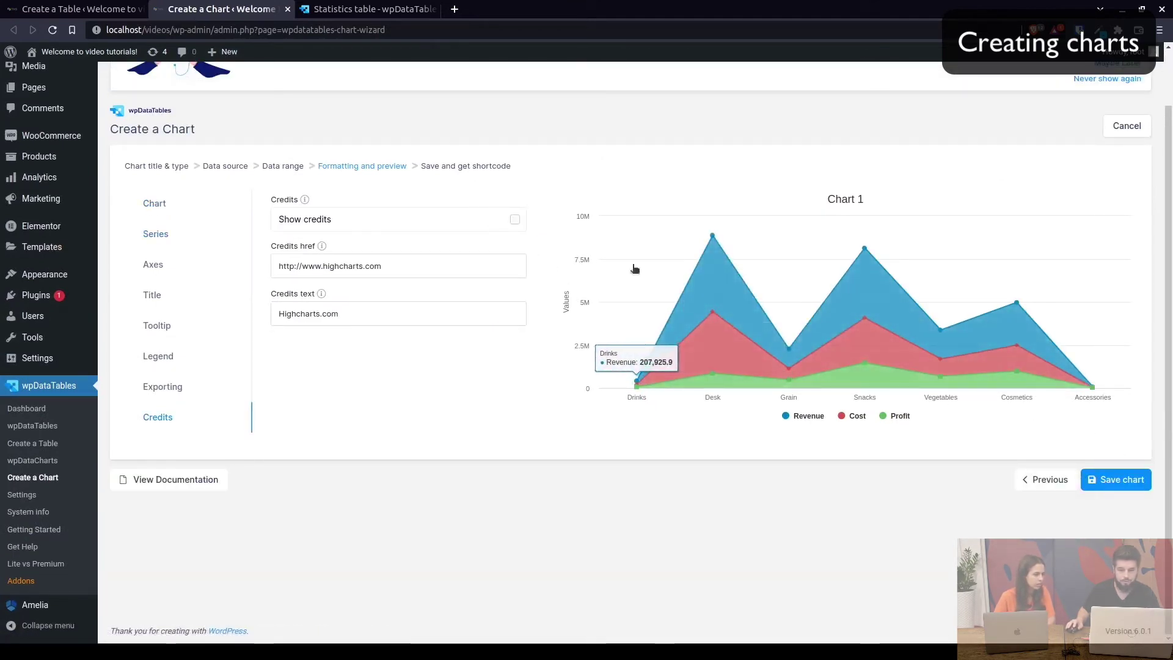
pyautogui.click(516, 220)
# Enable Export chart and Show data labels, then save the chart as [wpdatachart id=1]
pyautogui.click(174, 387)
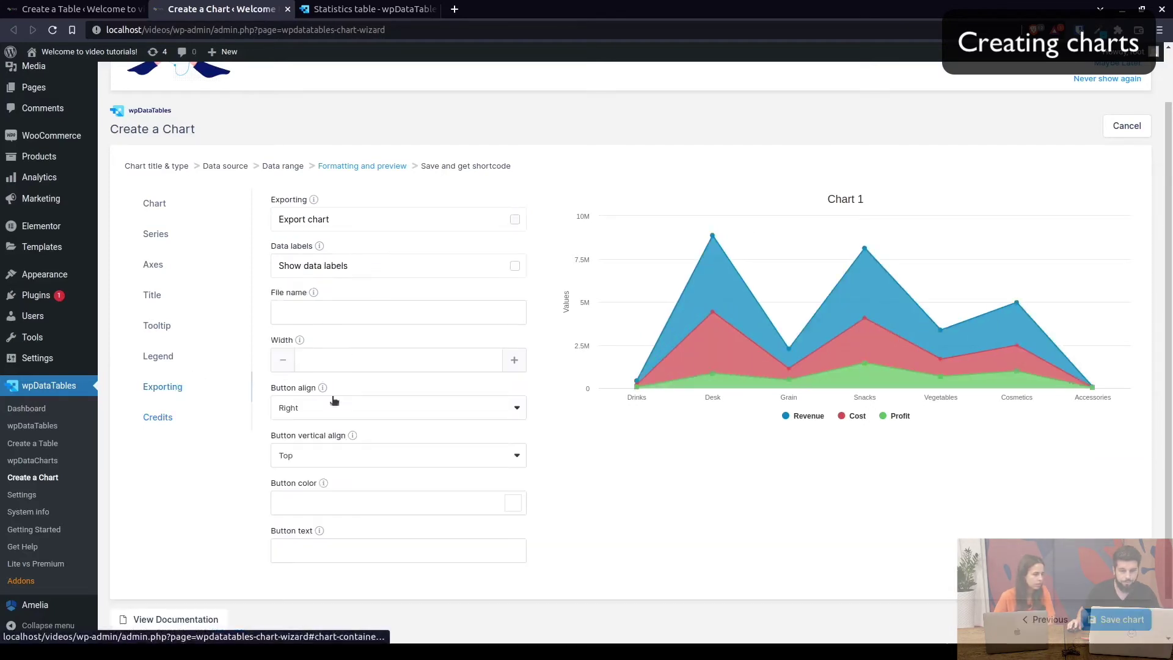
pyautogui.click(512, 220)
pyautogui.click(1124, 201)
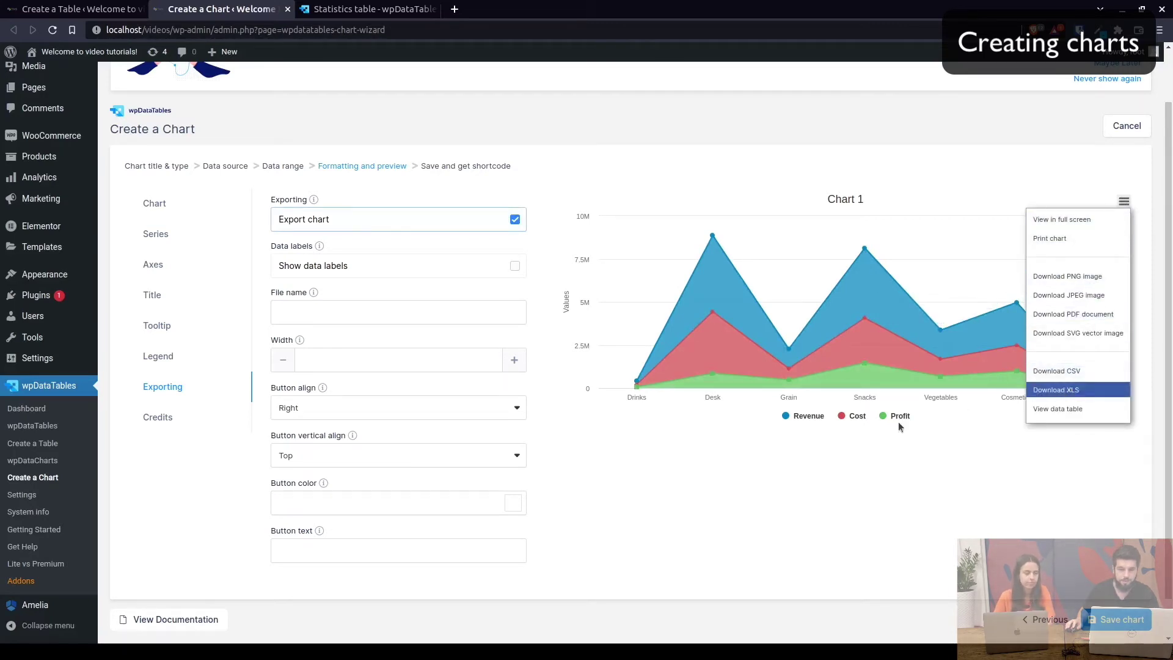
pyautogui.click(517, 266)
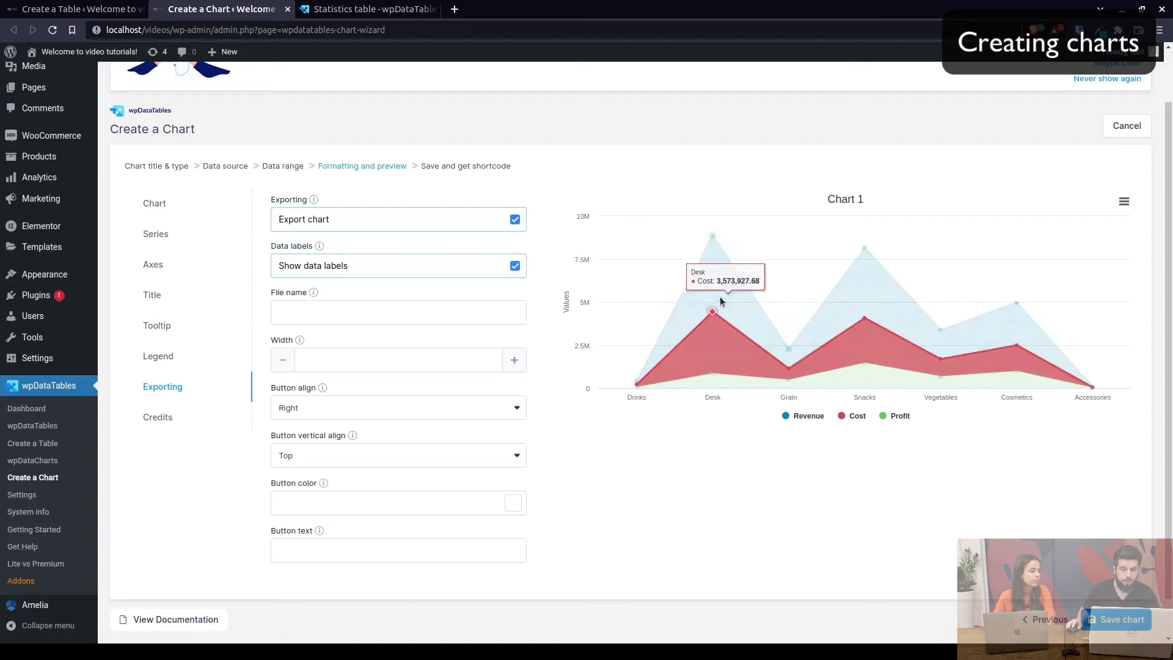
pyautogui.scroll(-1, 856, 513)
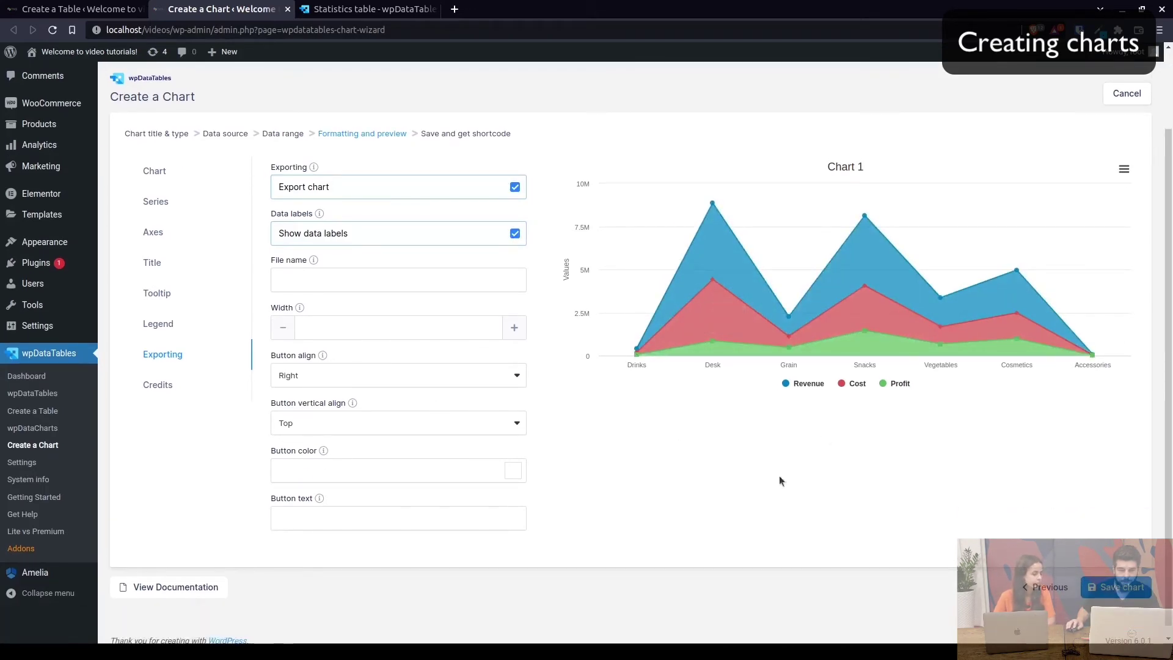
pyautogui.click(1114, 587)
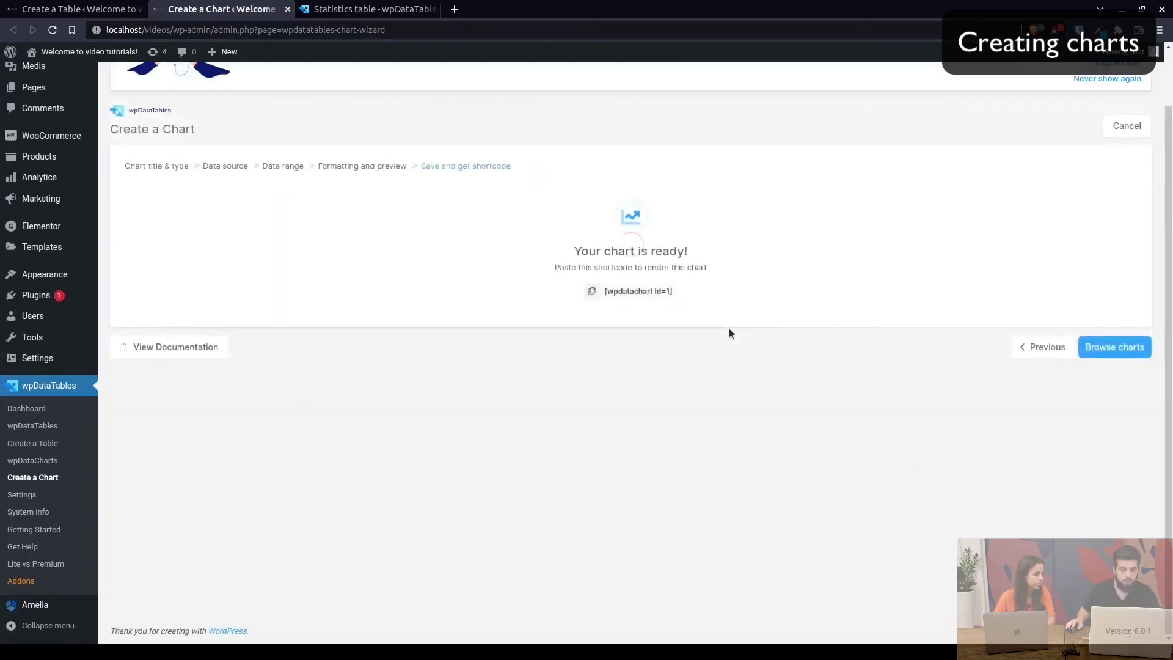
# In a new chart wizard tab, choose HighCharts with a Pie with gradient chart
pyautogui.middleClick(51, 477)
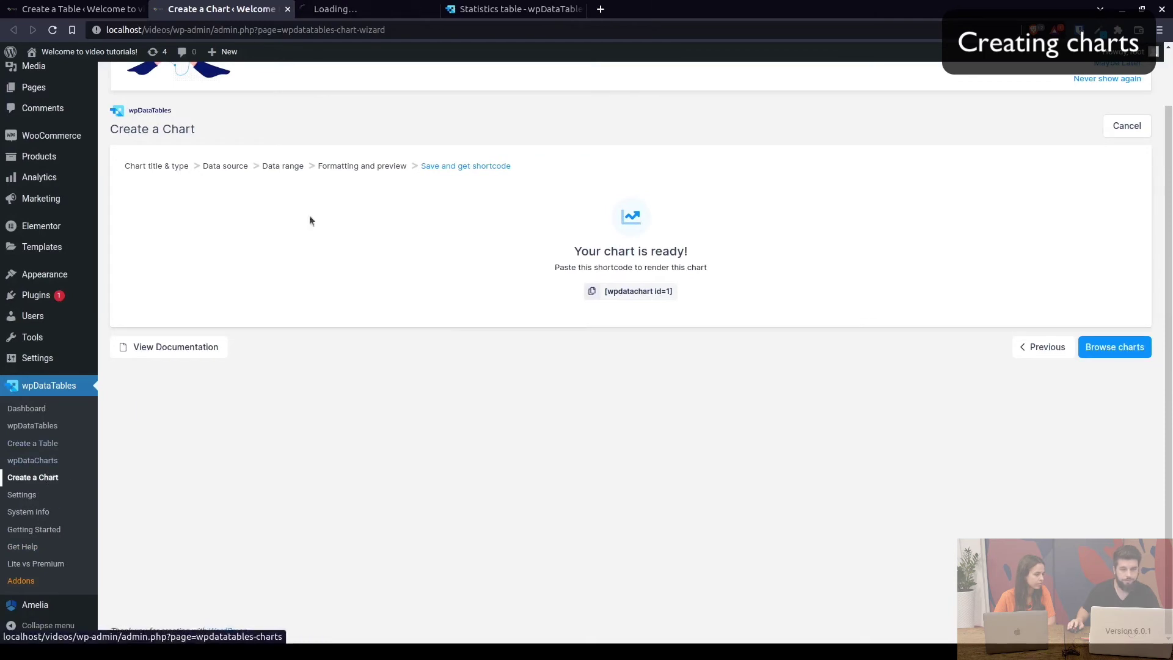
pyautogui.click(339, 11)
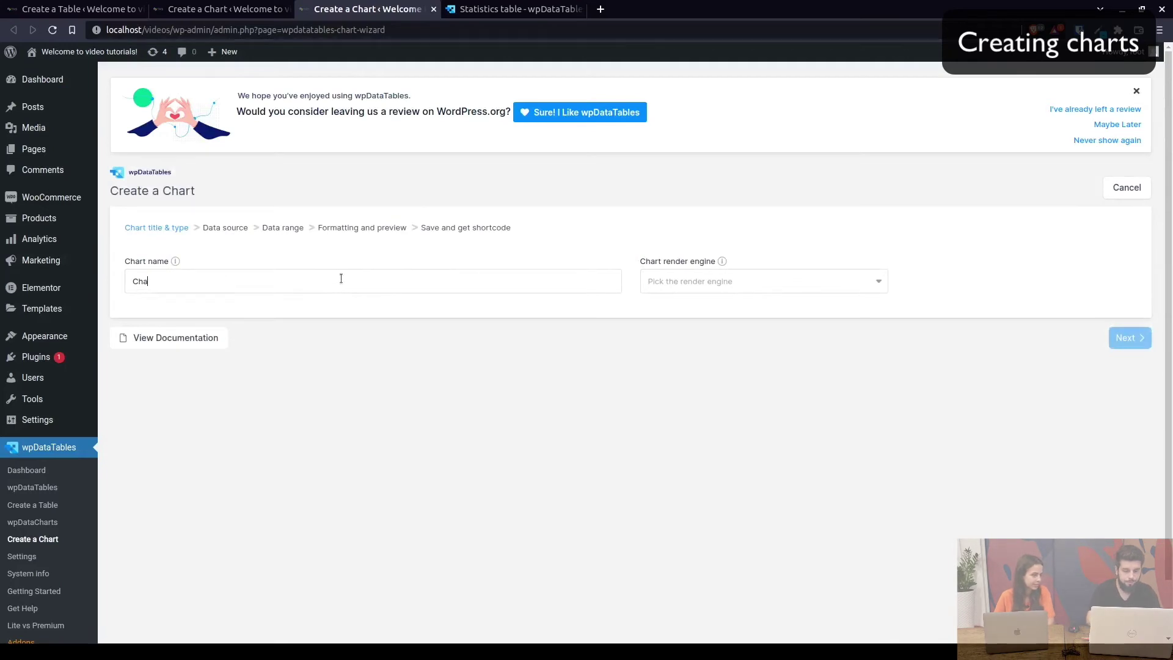
pyautogui.click(811, 280)
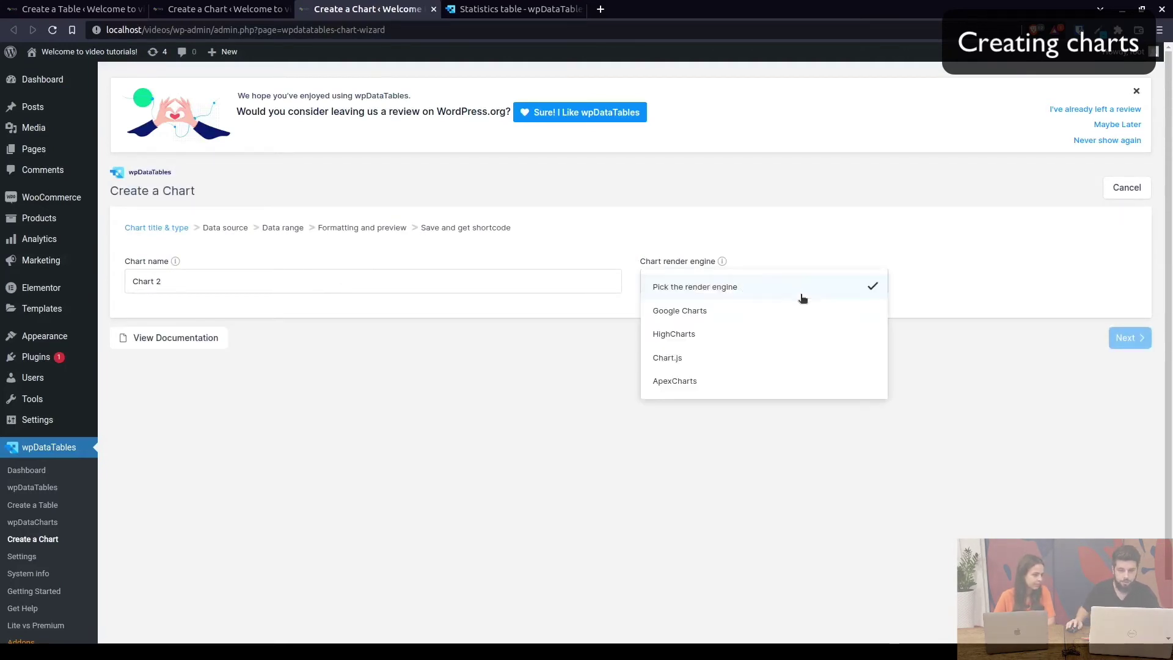
pyautogui.click(717, 336)
pyautogui.scroll(-2, 721, 397)
pyautogui.click(727, 421)
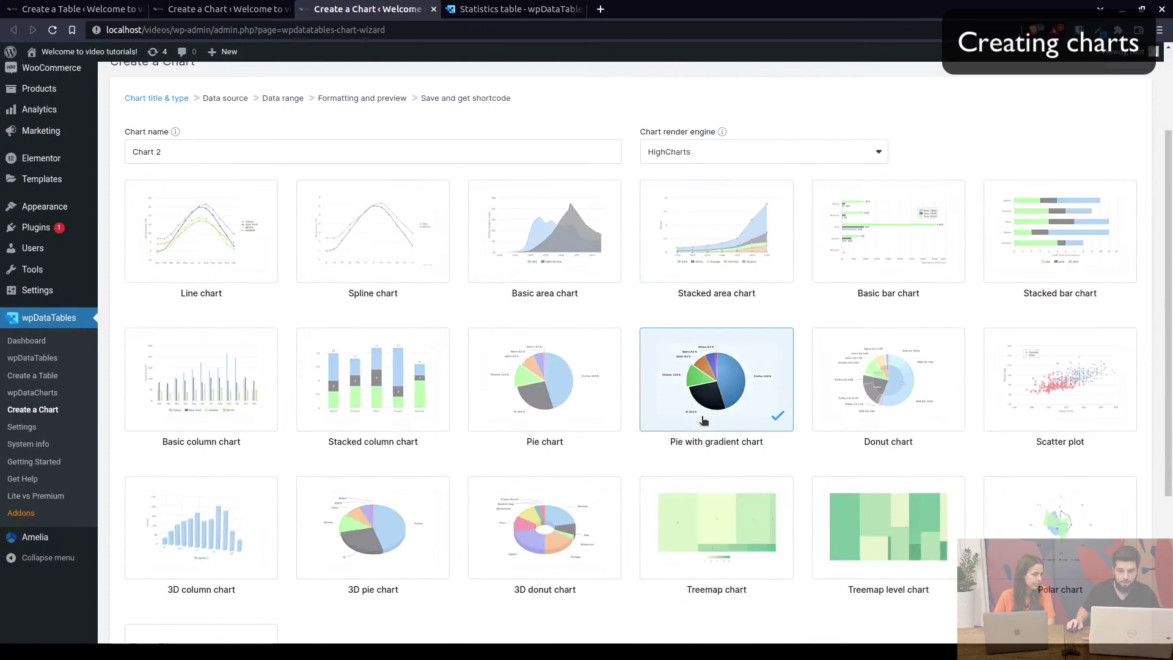
pyautogui.scroll(-1, 795, 415)
pyautogui.scroll(-3, 815, 416)
pyautogui.click(1121, 571)
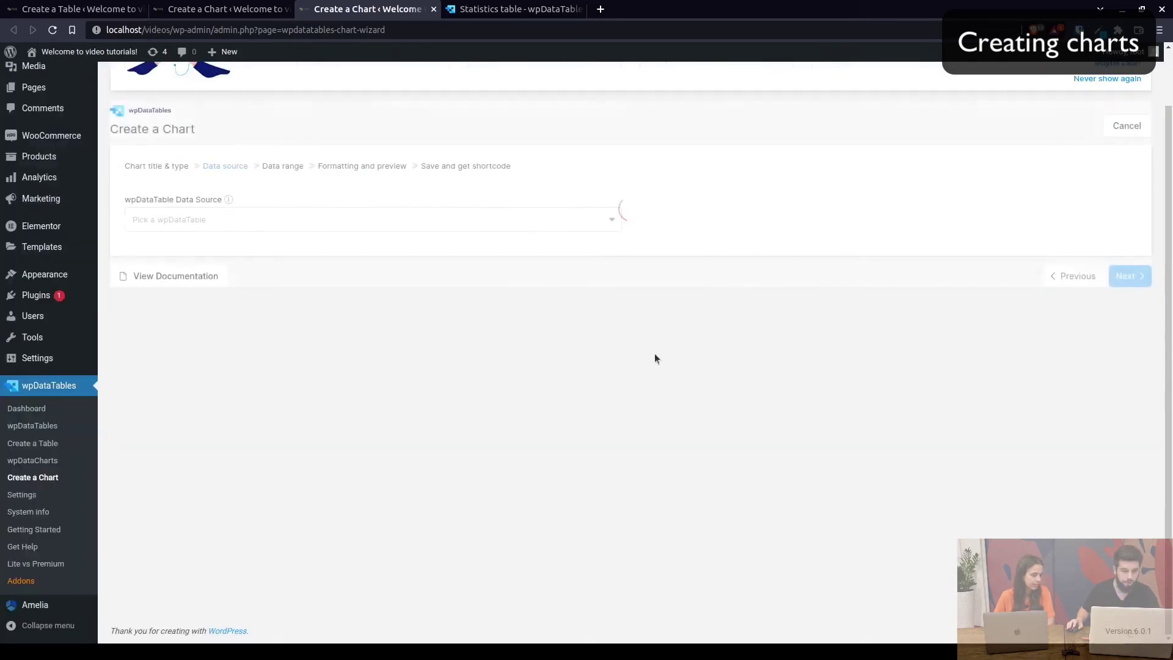
# Select Statistics Table (id: 11) as the data source and advance to the data range
pyautogui.click(555, 224)
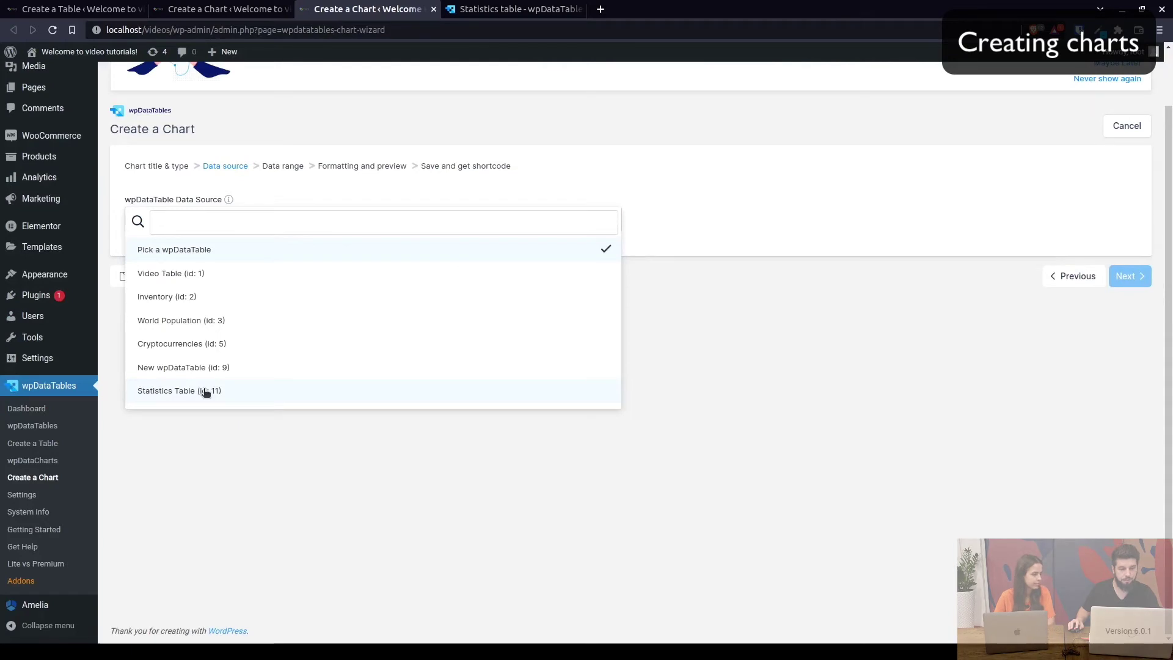
pyautogui.click(164, 395)
pyautogui.click(1129, 277)
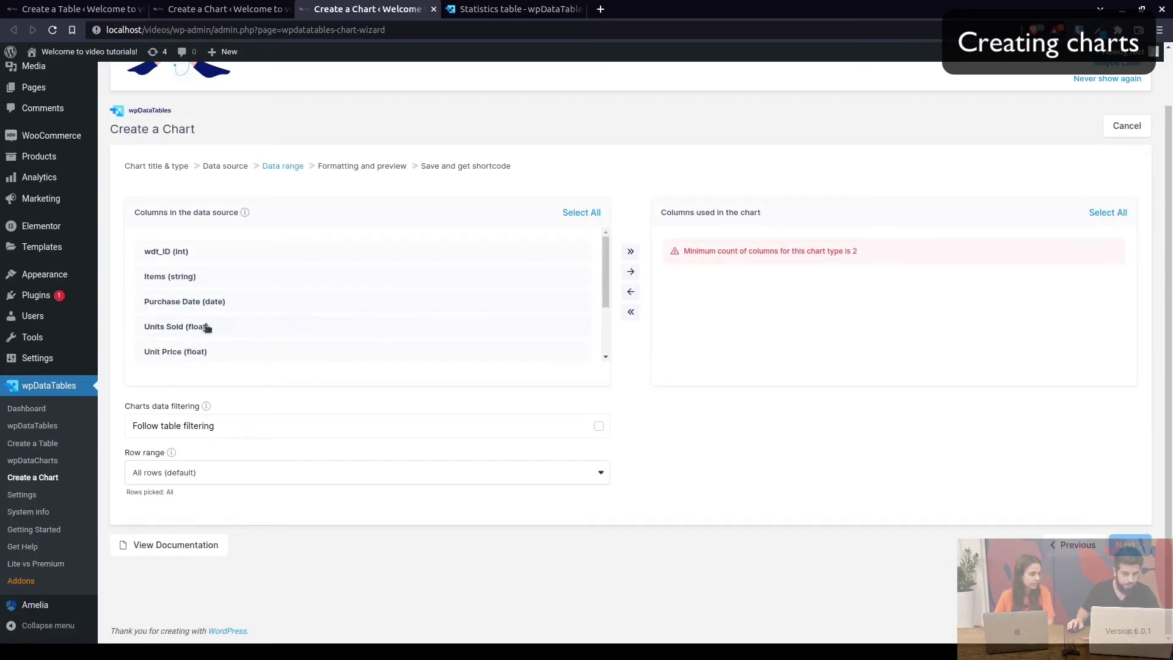
# Add the Items and Profit columns with Follow table filtering ticked
pyautogui.scroll(-2, 256, 325)
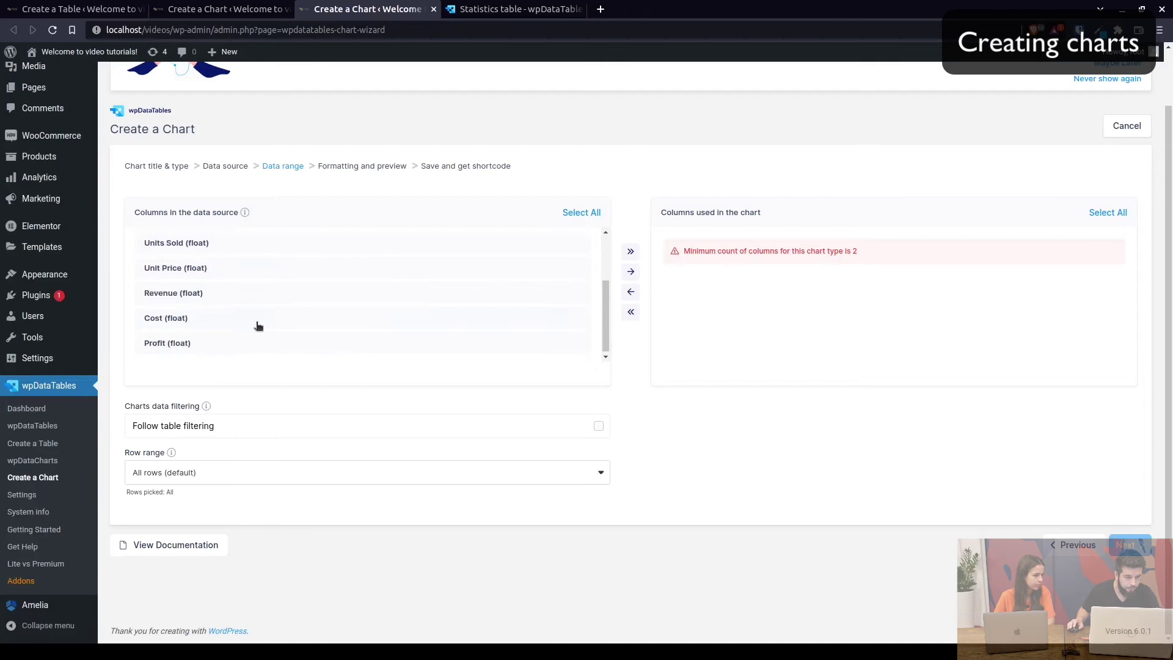
pyautogui.click(631, 271)
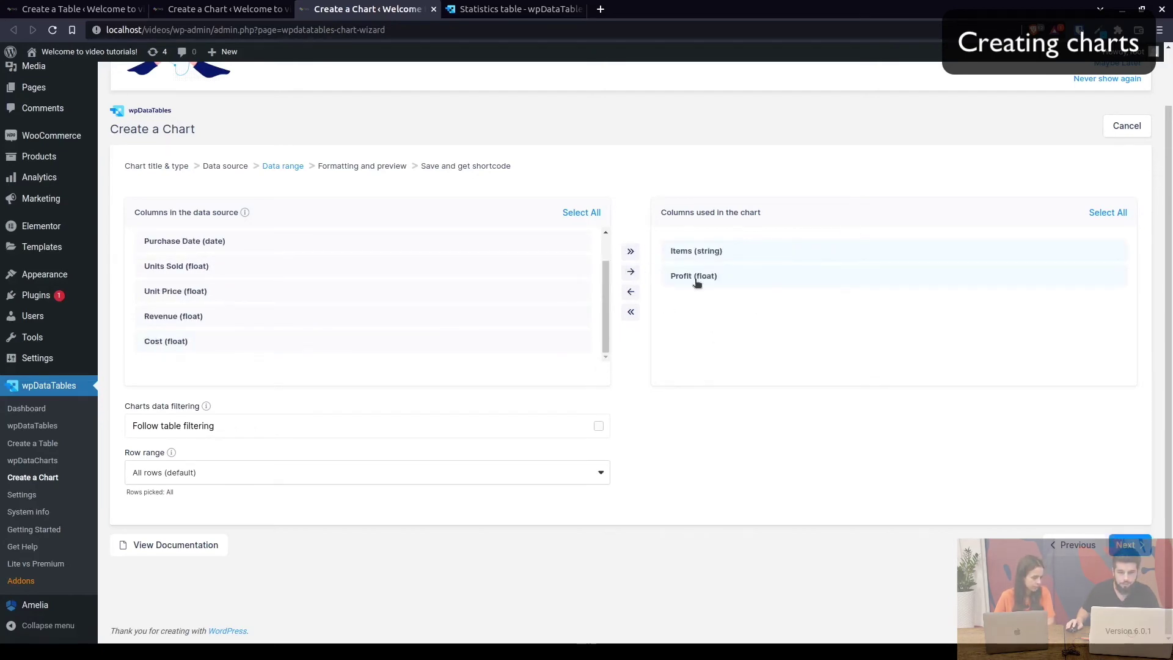
pyautogui.click(599, 426)
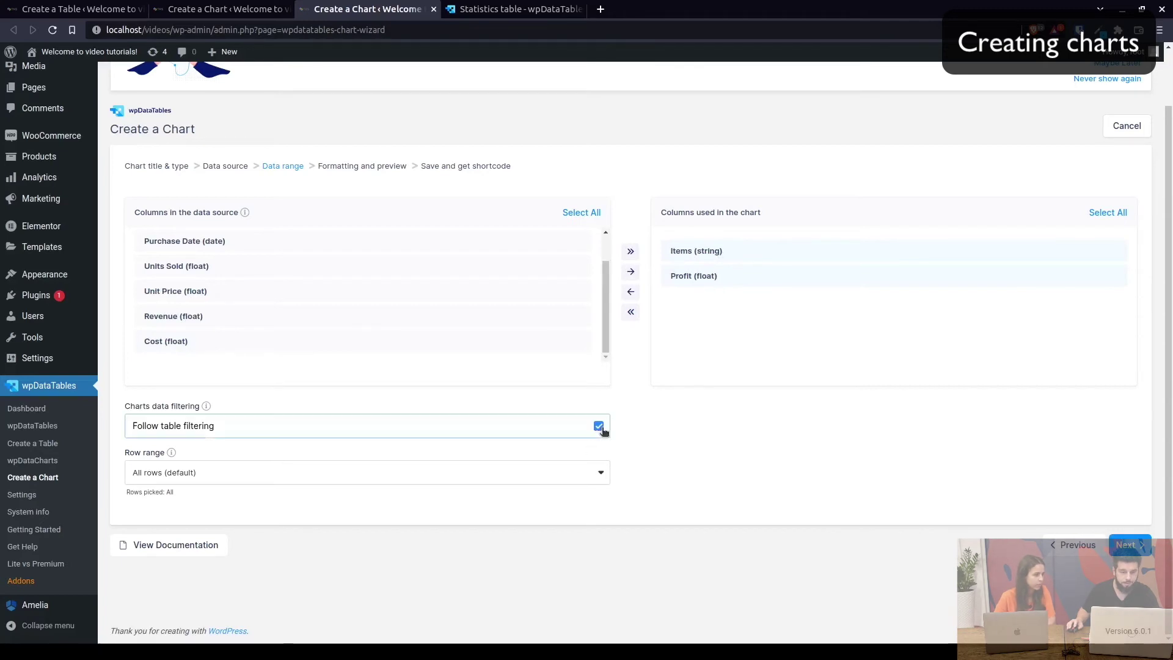
pyautogui.click(1130, 545)
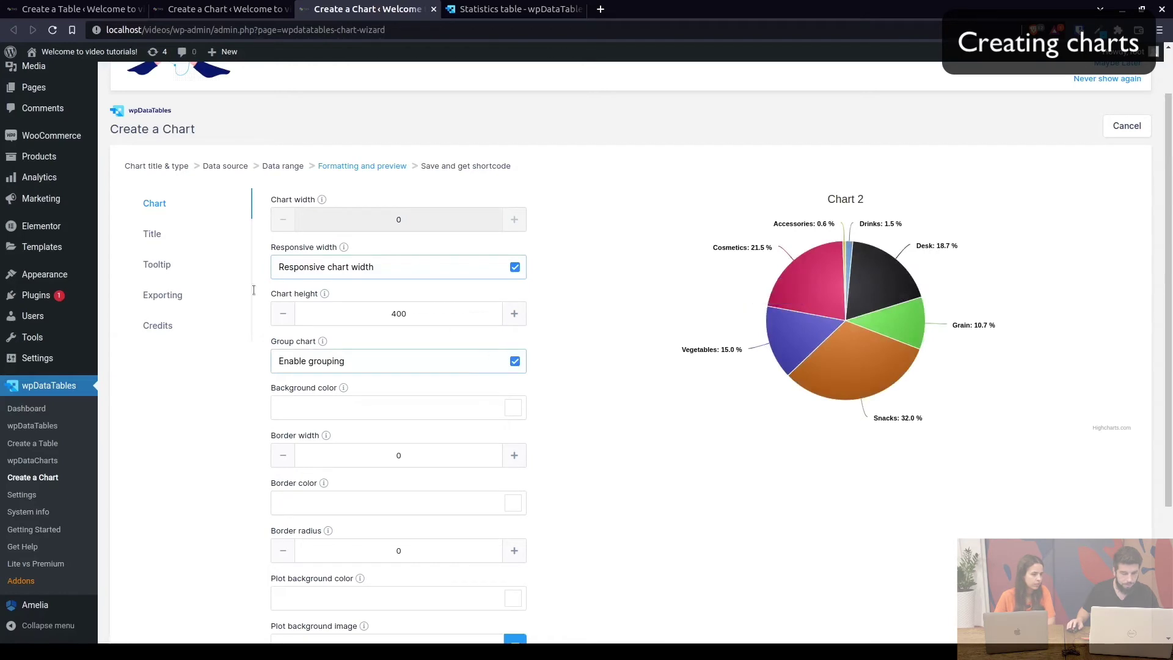
# Turn on Show data labels and save the pie chart as [wpdatachart id=2]
pyautogui.click(170, 297)
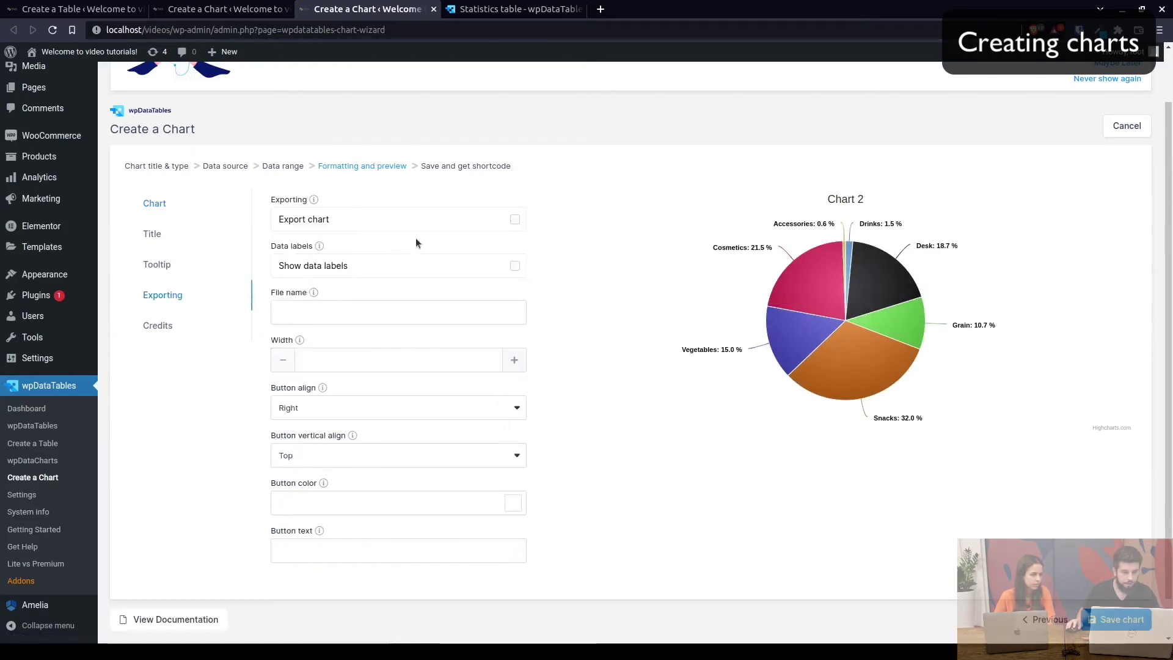
pyautogui.click(415, 271)
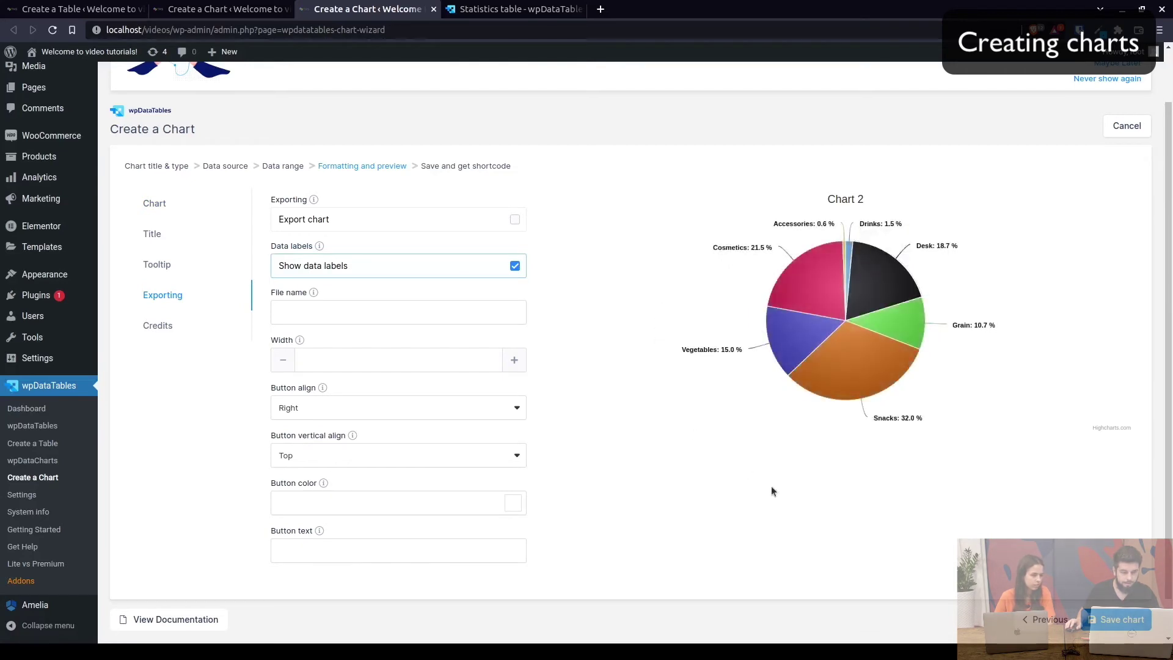
pyautogui.click(1108, 619)
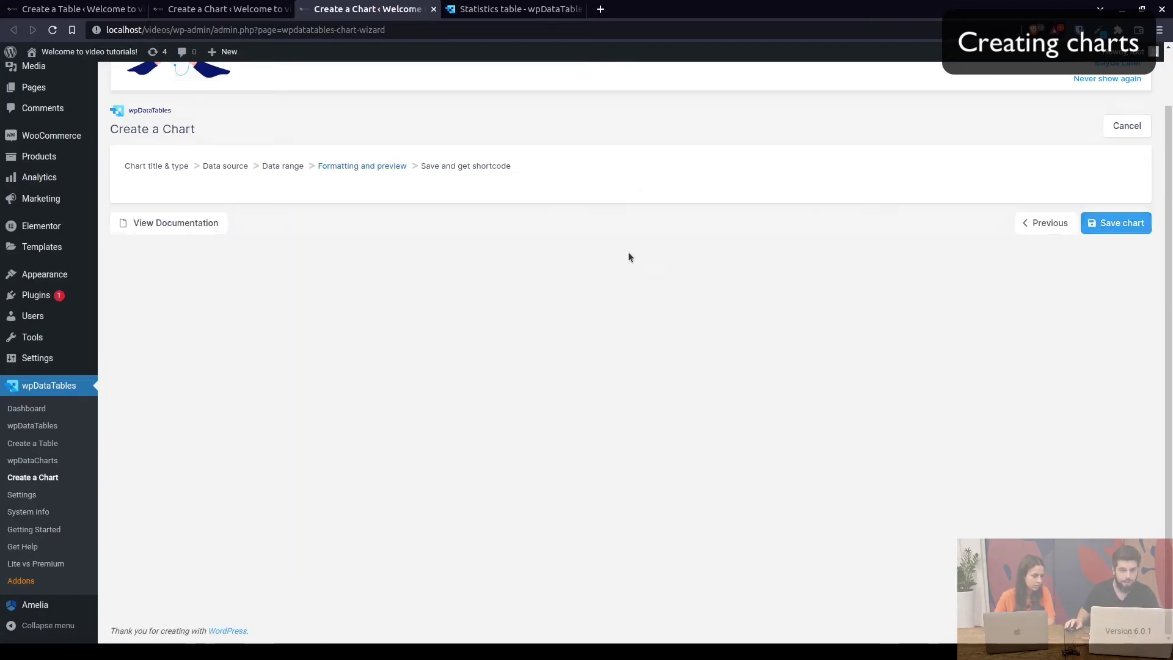
# Open the Tables page in Elementor and copy the Statistics Table shortcode
pyautogui.middleClick(37, 89)
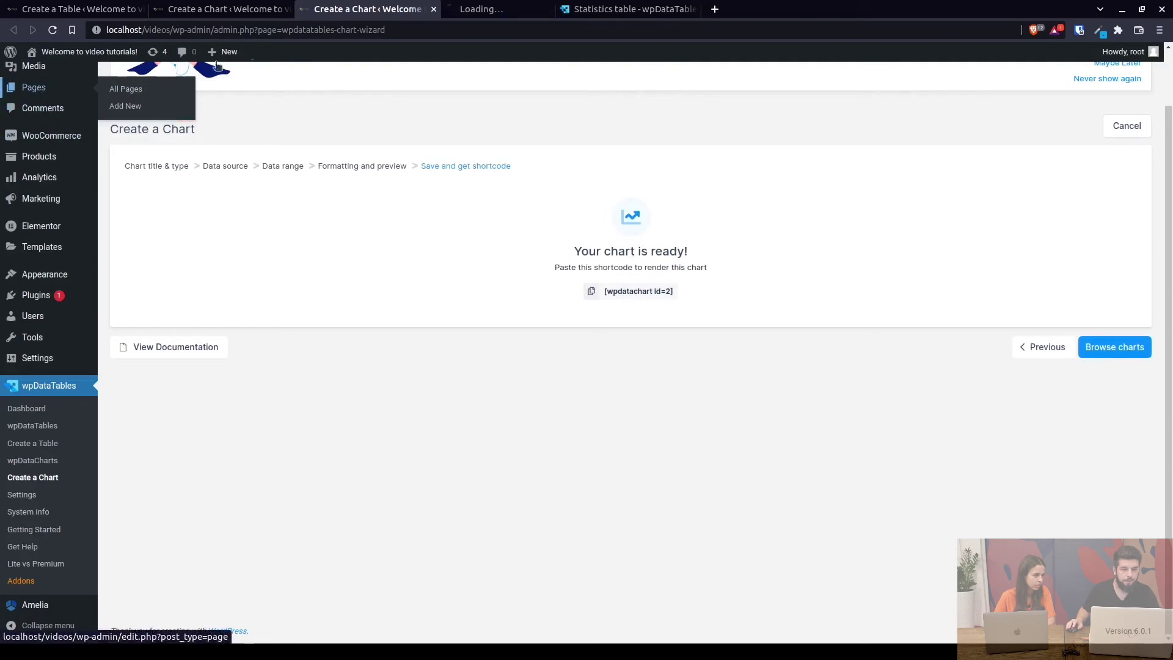
pyautogui.click(476, 12)
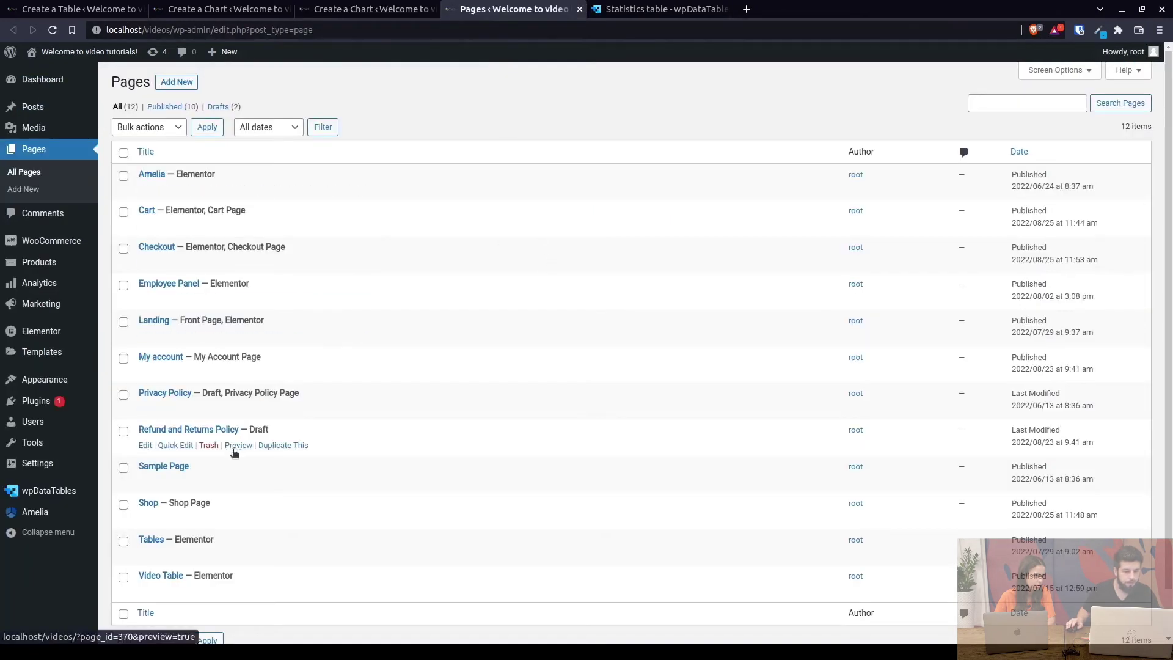
pyautogui.scroll(-1, 196, 529)
pyautogui.click(333, 532)
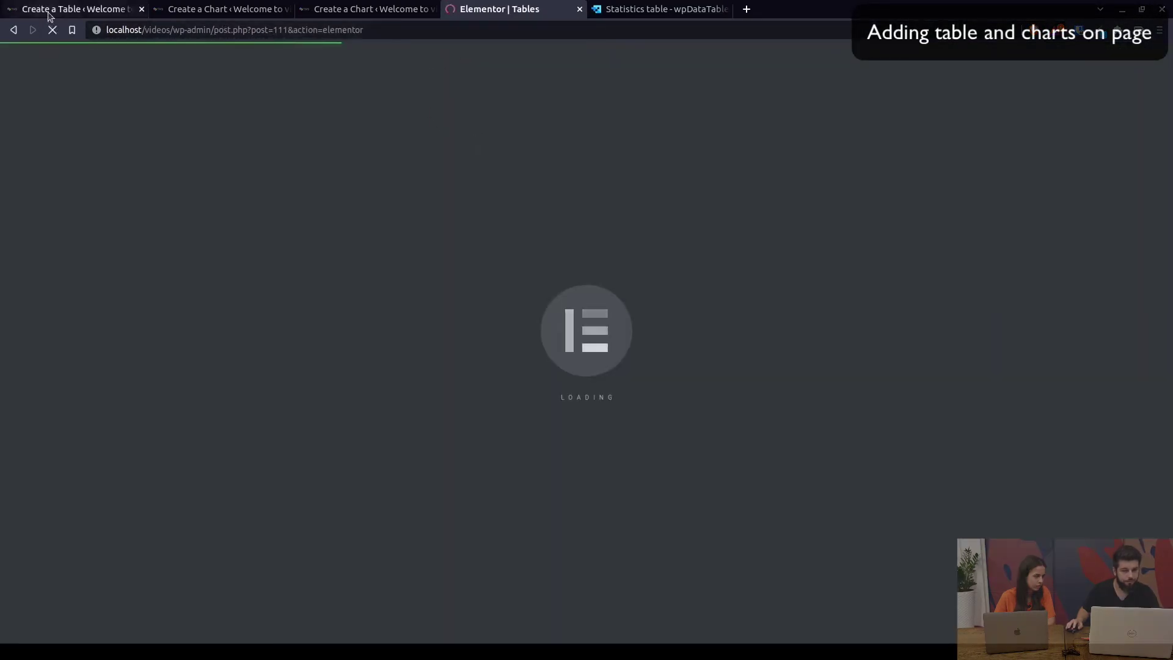
pyautogui.click(52, 11)
pyautogui.scroll(8, 259, 70)
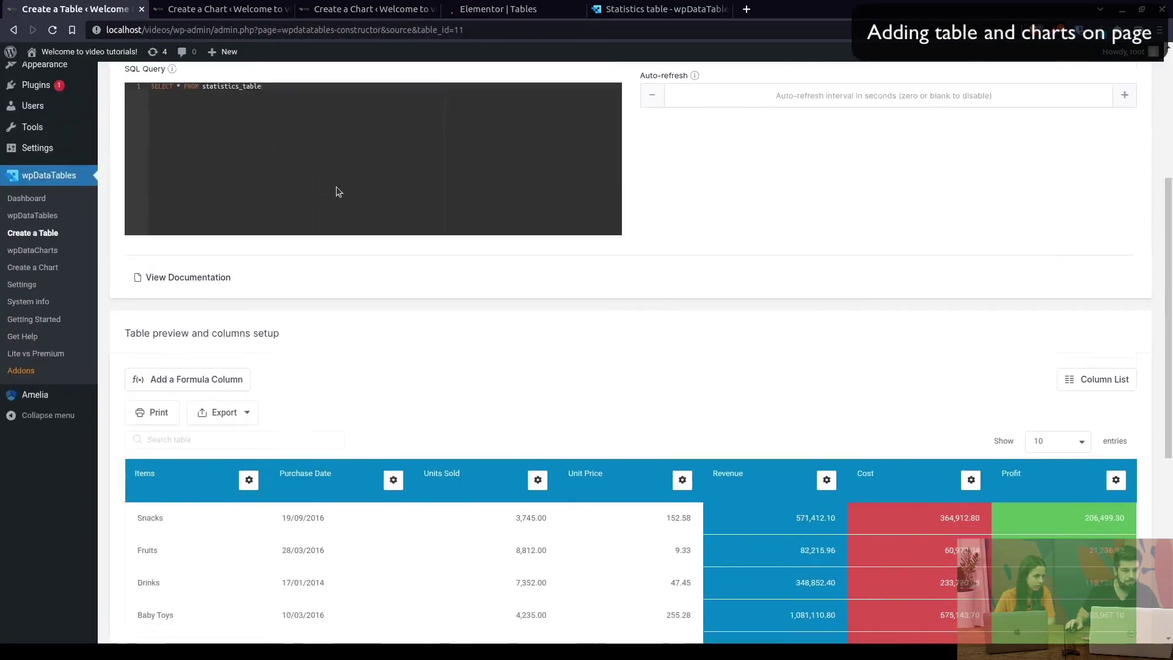
pyautogui.scroll(2, 261, 144)
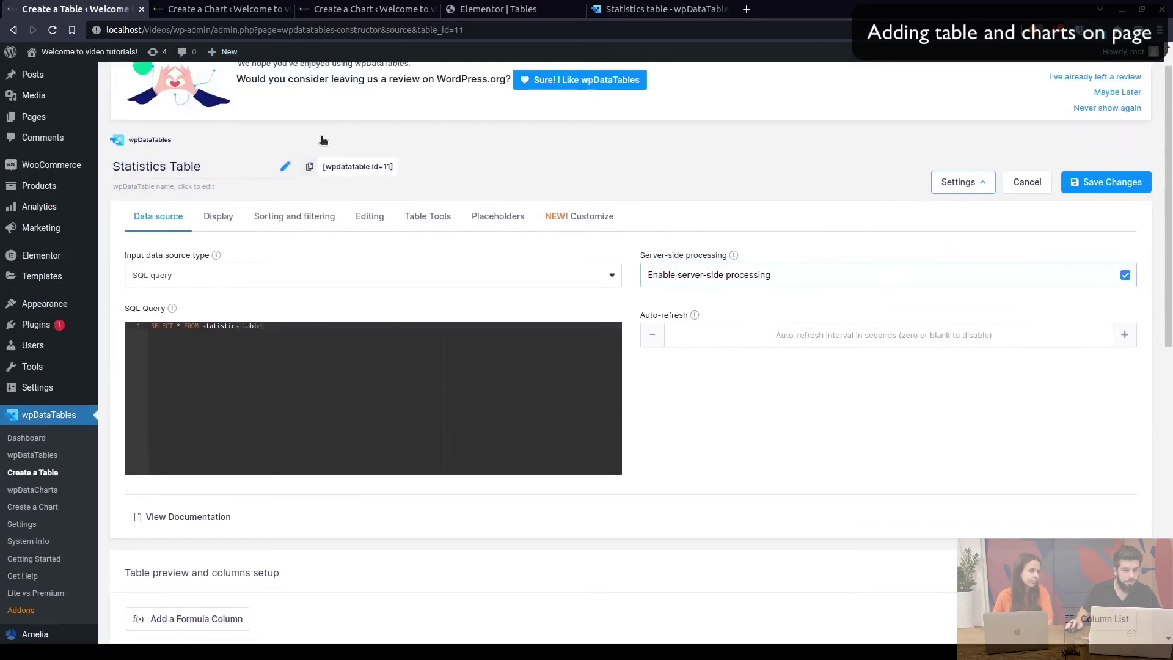
pyautogui.click(341, 167)
# Set the table widget to Statistics Table (id 11) and add a two-column section below
pyautogui.click(498, 8)
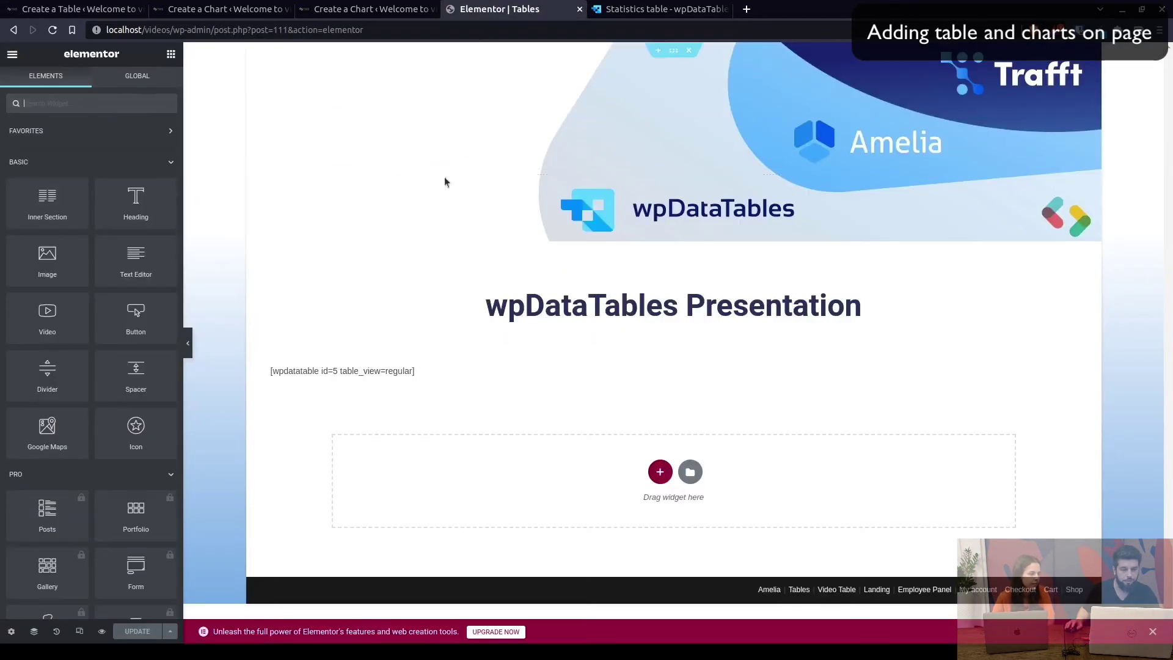
pyautogui.click(335, 371)
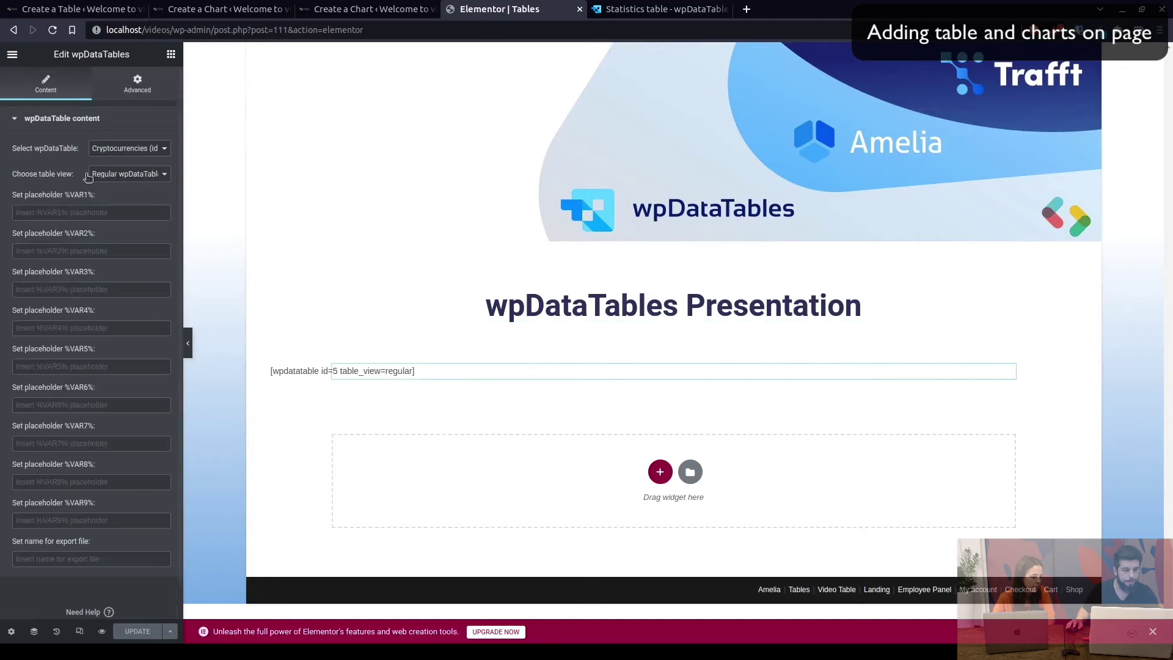
pyautogui.click(143, 151)
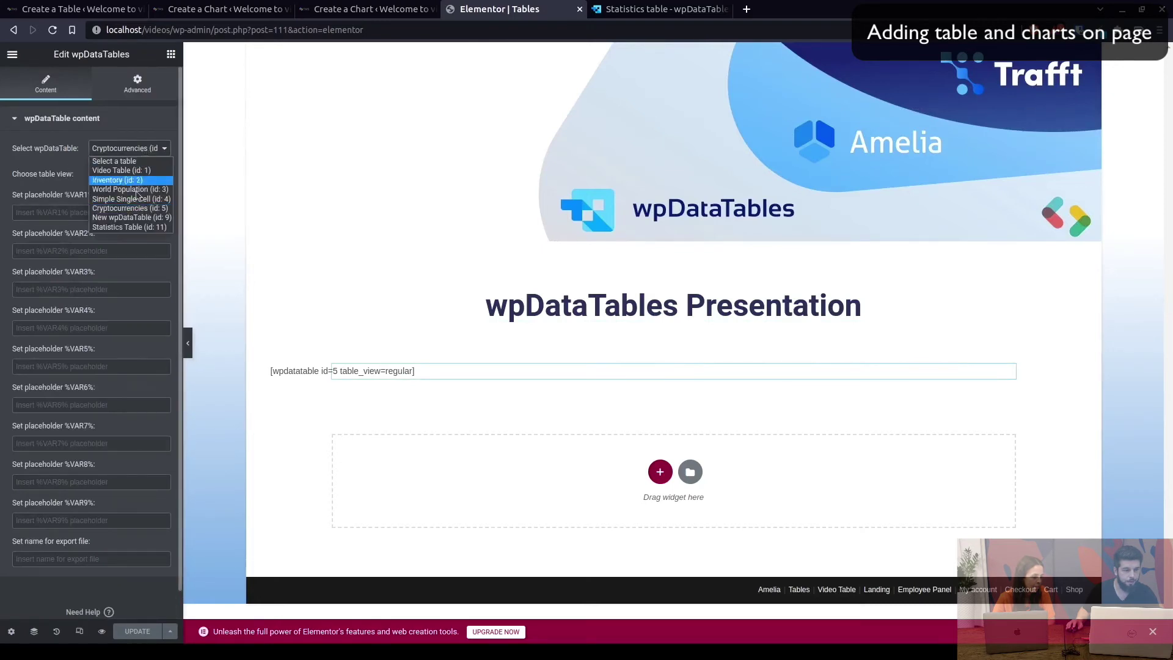
pyautogui.click(131, 225)
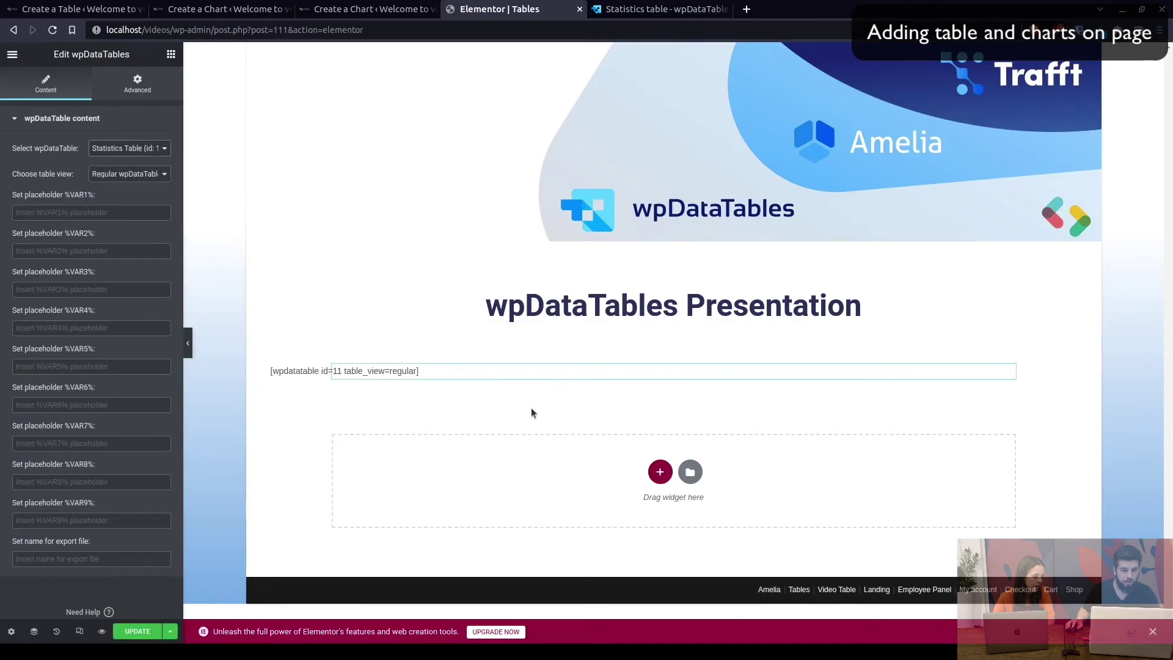
pyautogui.click(661, 472)
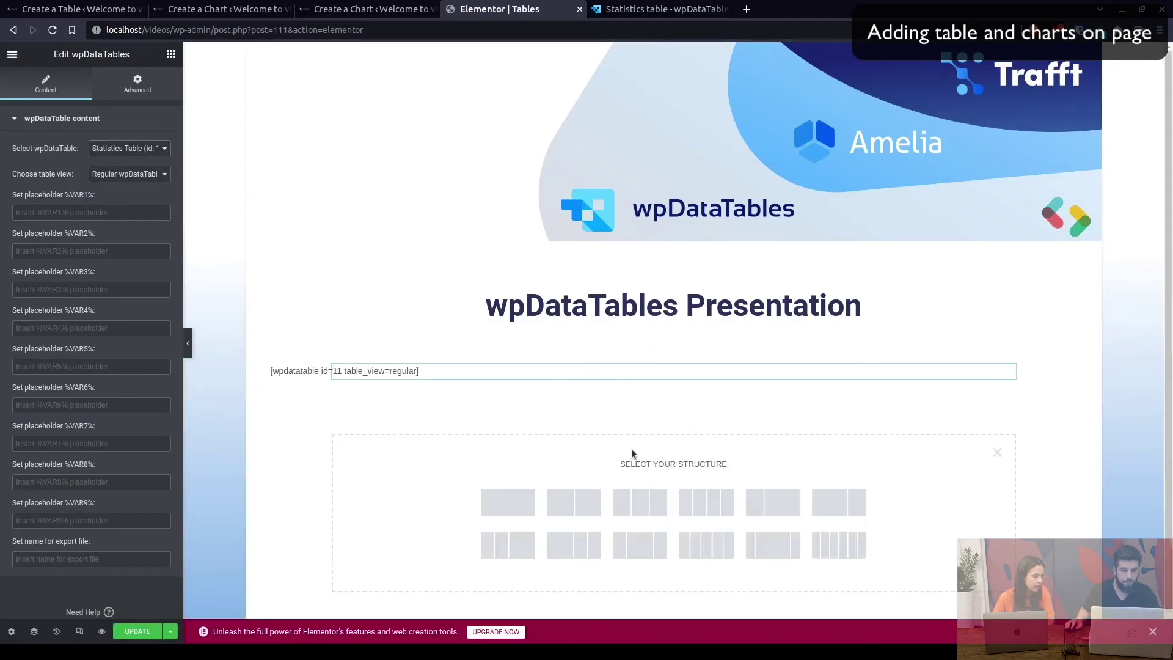
pyautogui.click(591, 502)
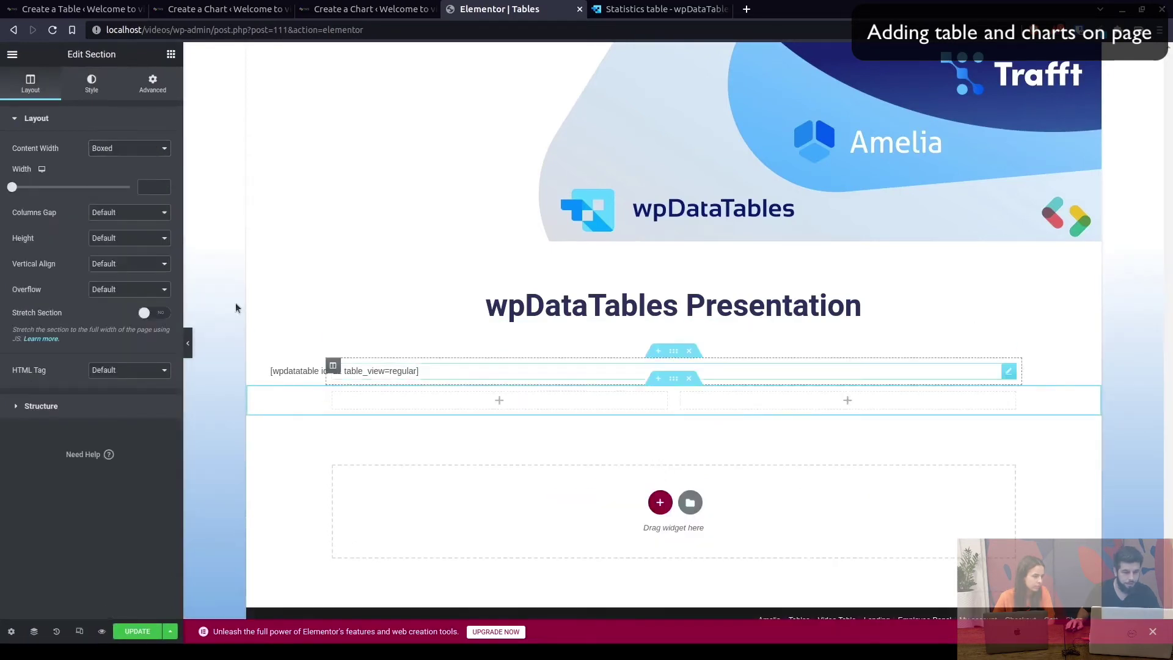
# Place a wpDataCharts widget showing Chart 1 in the left column
pyautogui.click(171, 55)
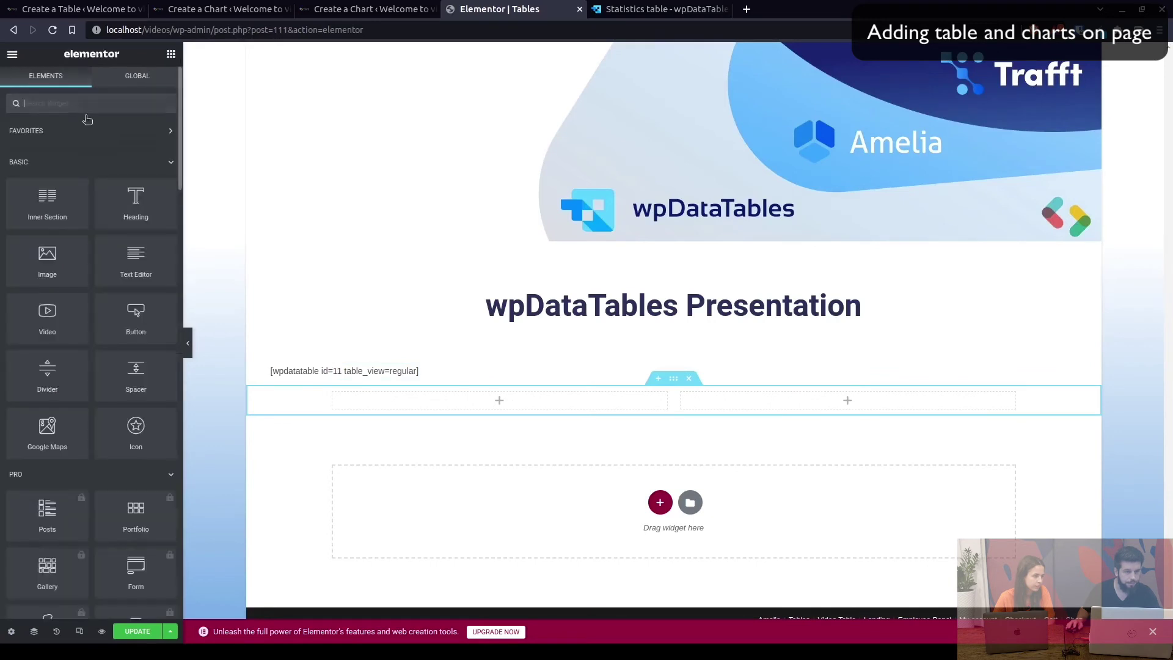
pyautogui.click(82, 101)
pyautogui.write('wdt')
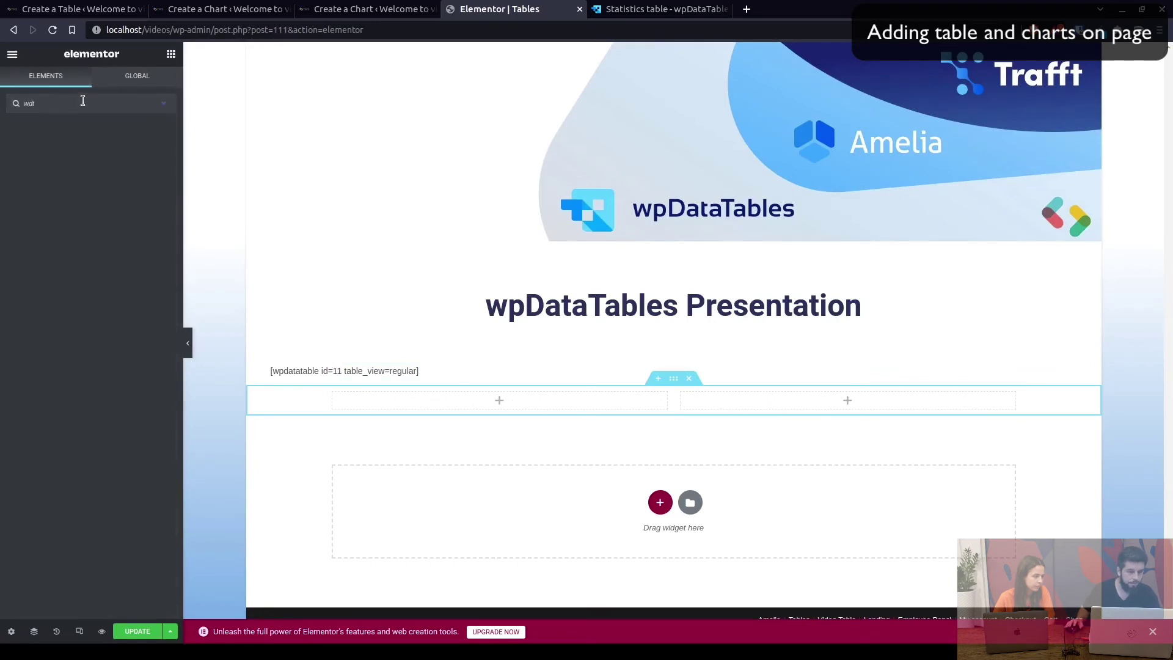
pyautogui.write('wpda')
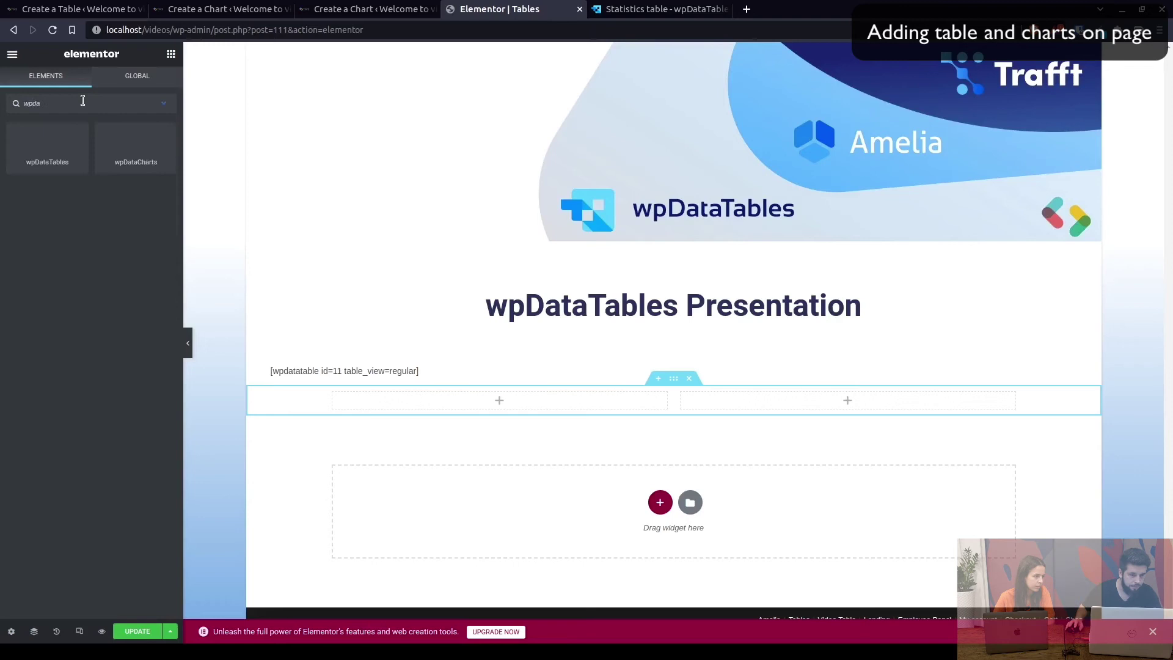
pyautogui.moveTo(137, 141); pyautogui.dragTo(397, 400)
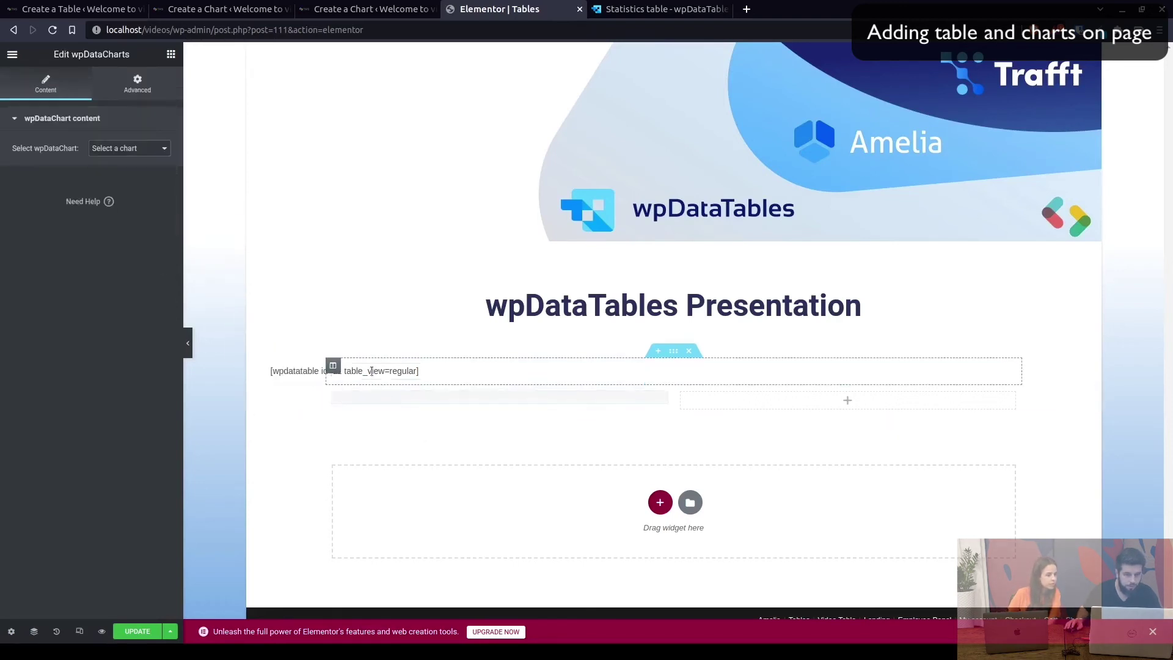
pyautogui.click(137, 150)
pyautogui.click(115, 170)
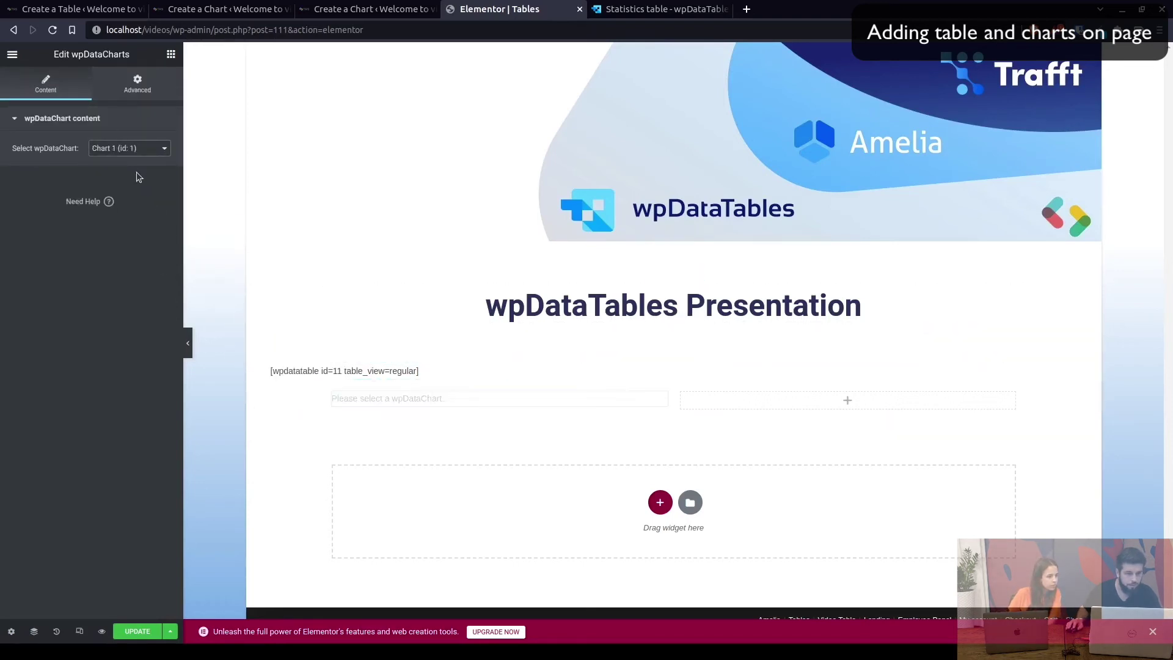
# Place a wpDataCharts widget showing Chart 2 in the right column, then preview the page
pyautogui.click(846, 401)
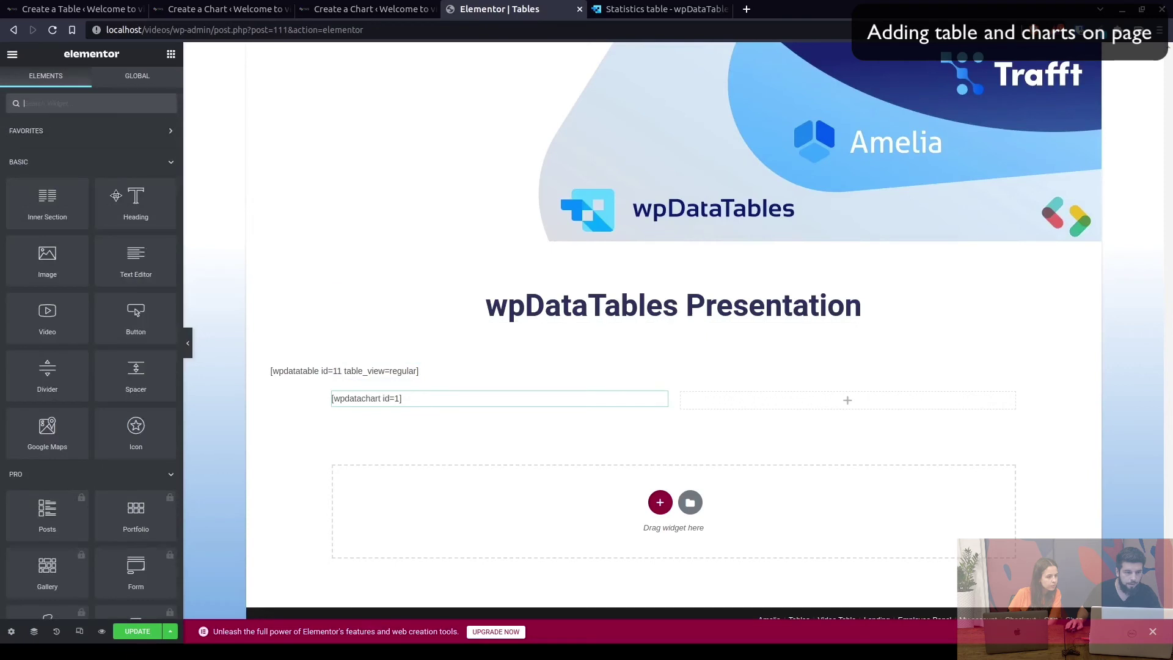
pyautogui.click(86, 112)
pyautogui.write('chart')
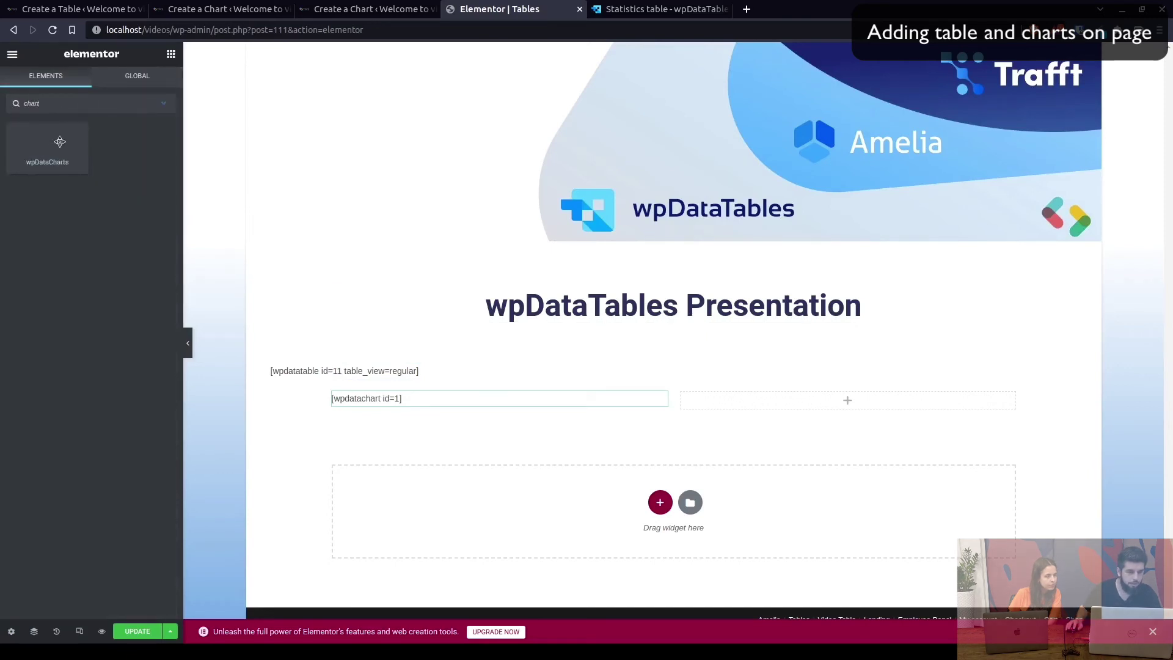
pyautogui.moveTo(60, 142); pyautogui.dragTo(837, 397)
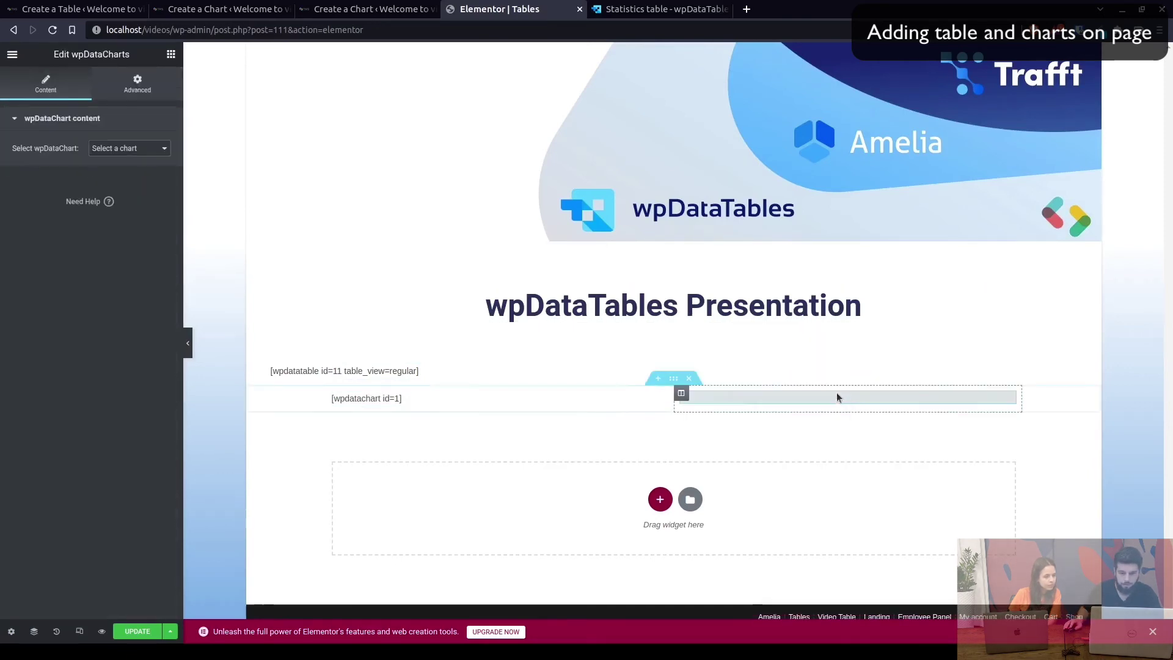
pyautogui.click(129, 149)
pyautogui.click(129, 180)
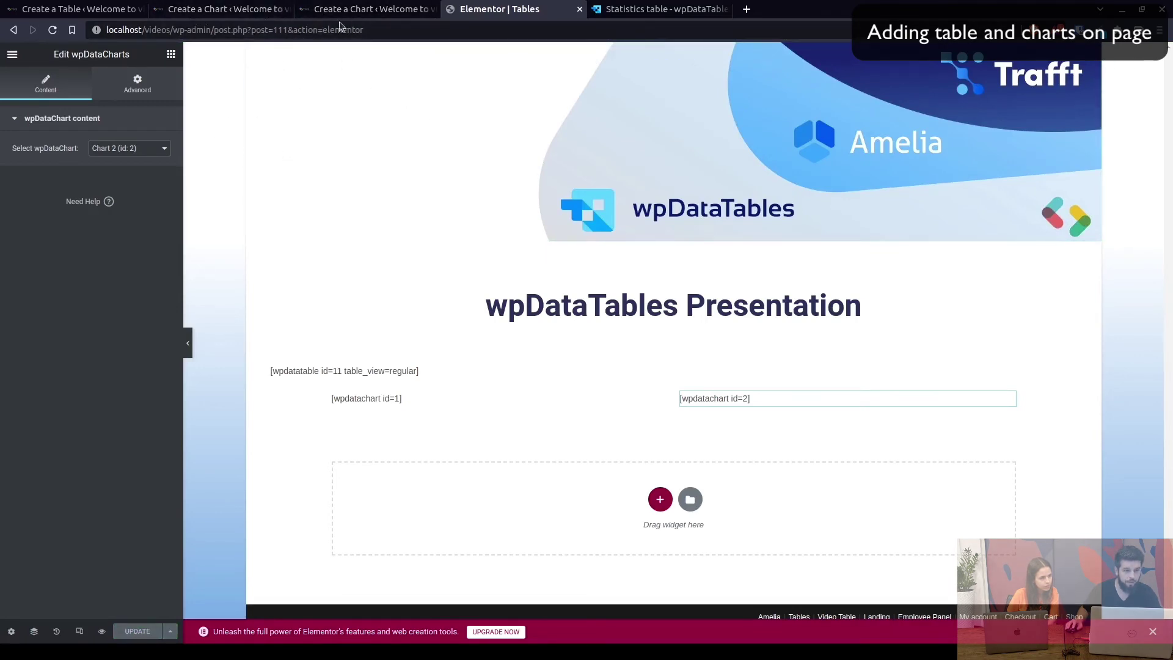
pyautogui.click(103, 632)
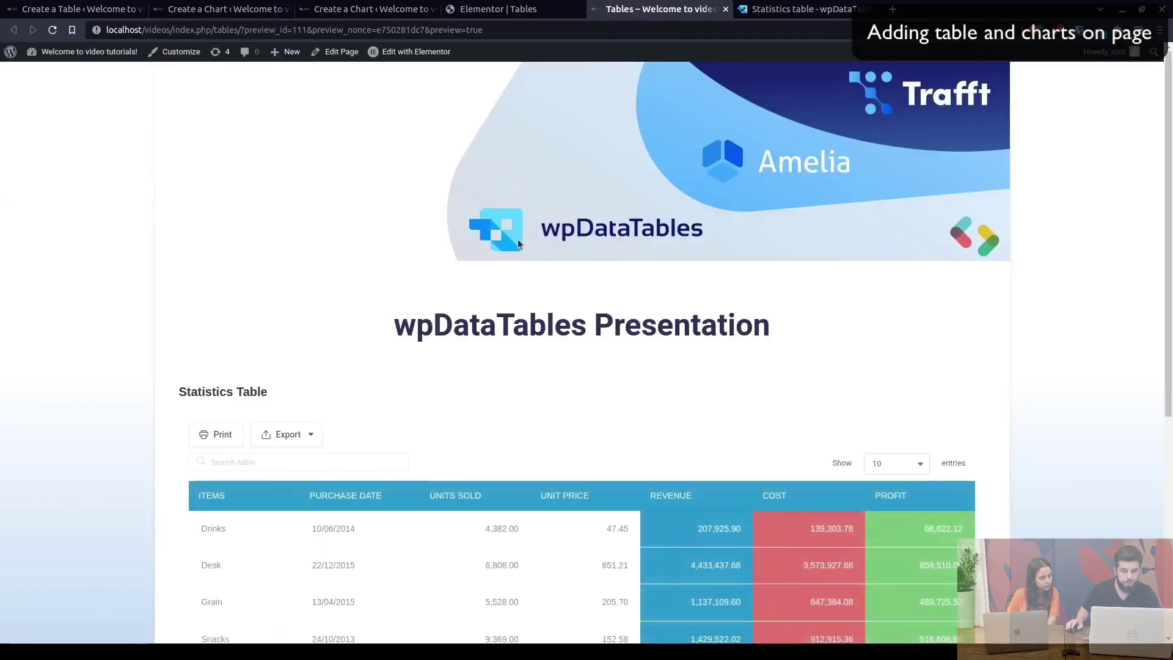
pyautogui.scroll(-5, 518, 245)
pyautogui.scroll(-4, 518, 229)
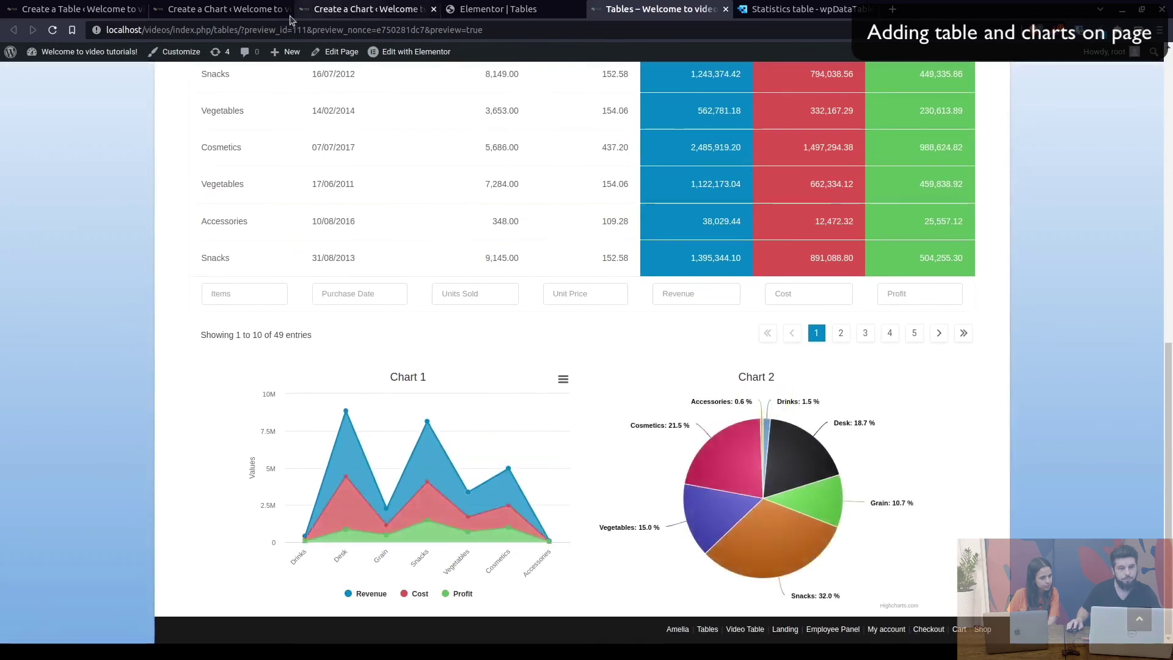
pyautogui.click(783, 10)
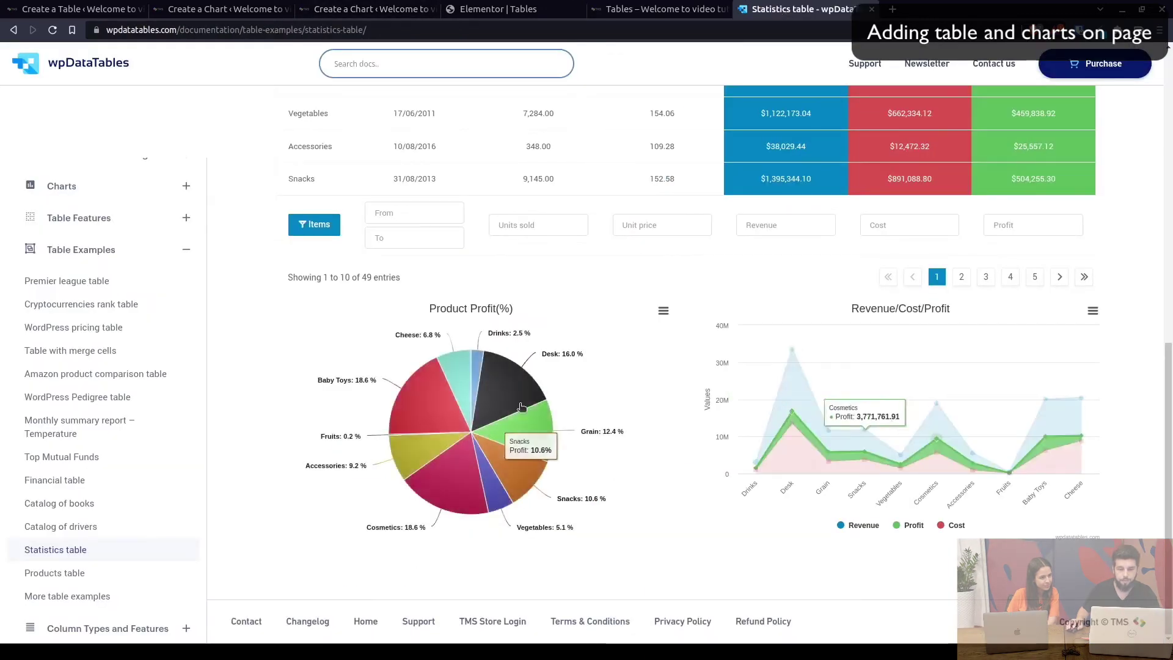
pyautogui.click(601, 9)
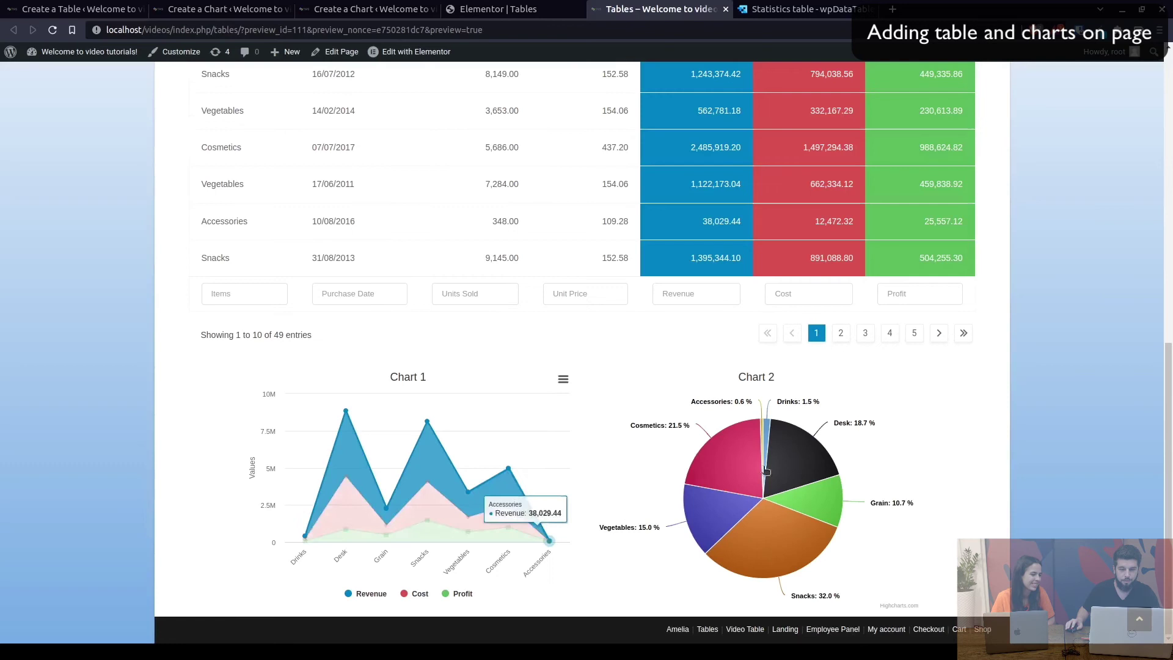
pyautogui.scroll(6, 784, 395)
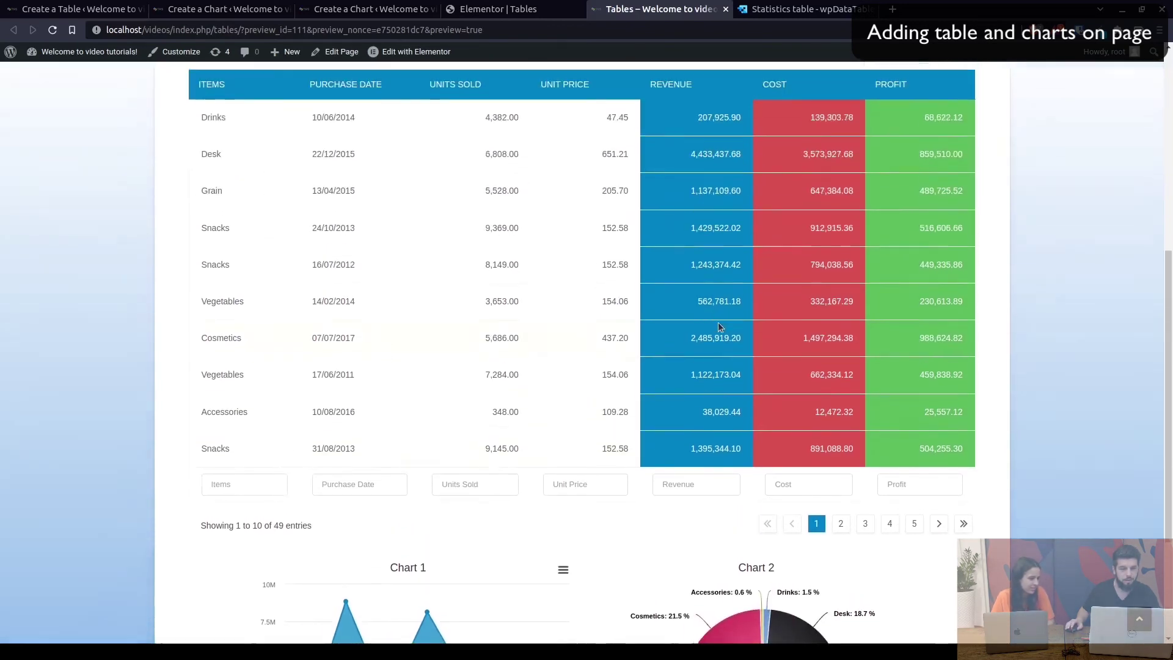
pyautogui.scroll(1, 677, 290)
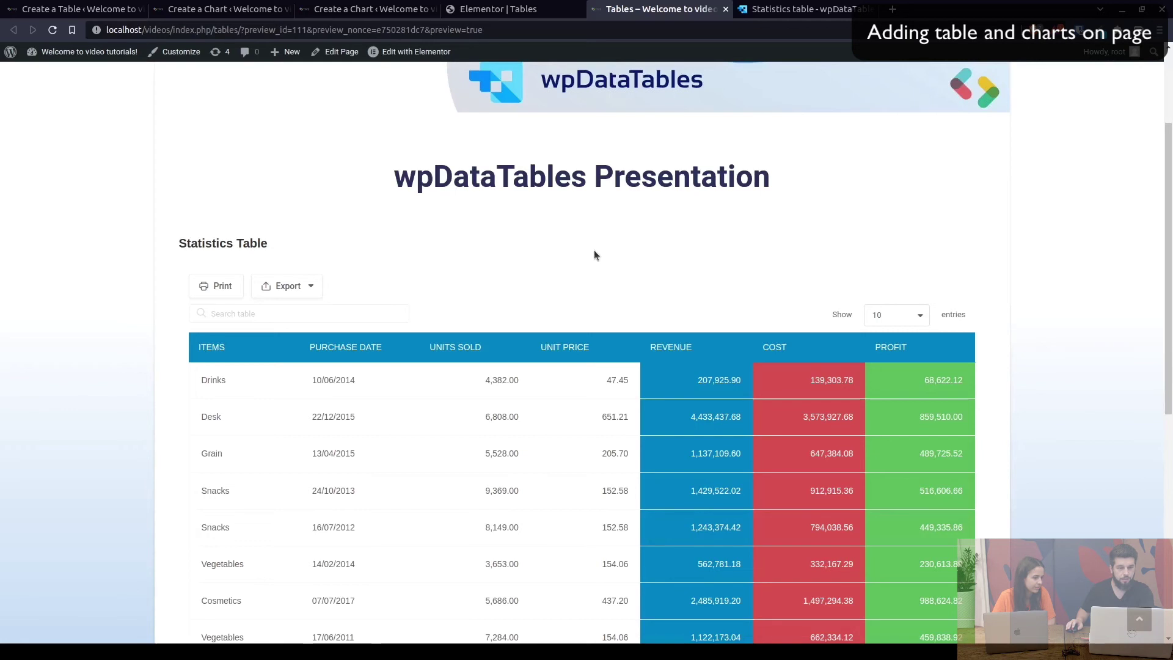
# Open Chrome DevTools with iPhone 12 Pro device emulation and enlarge the preview area
pyautogui.hotkey('ctrl', 'shift', 'j')
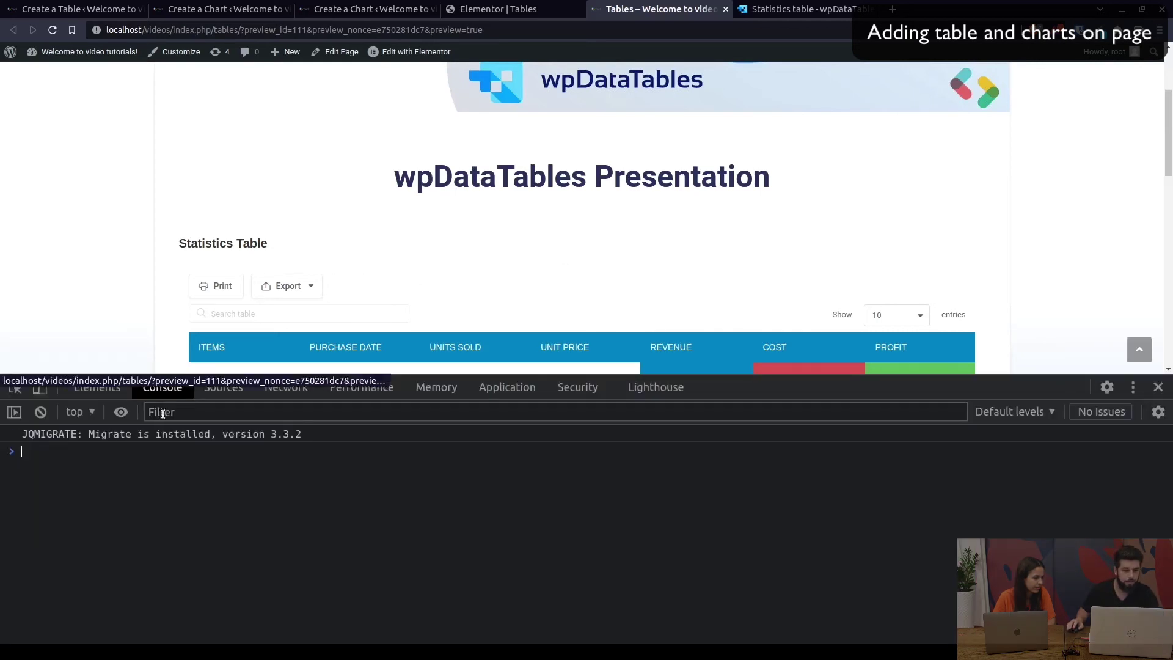
pyautogui.click(40, 387)
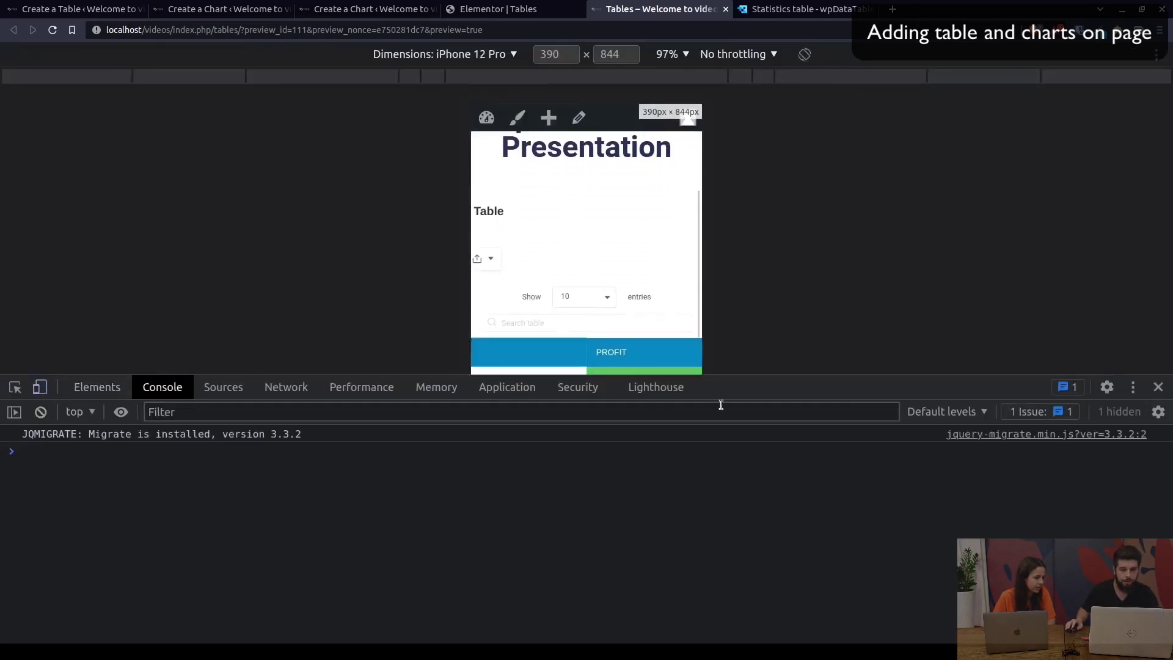
pyautogui.moveTo(797, 381); pyautogui.dragTo(797, 599)
# Scroll through the phone-sized page, then go back to the Elementor editor for the Tables page
pyautogui.scroll(-2, 575, 358)
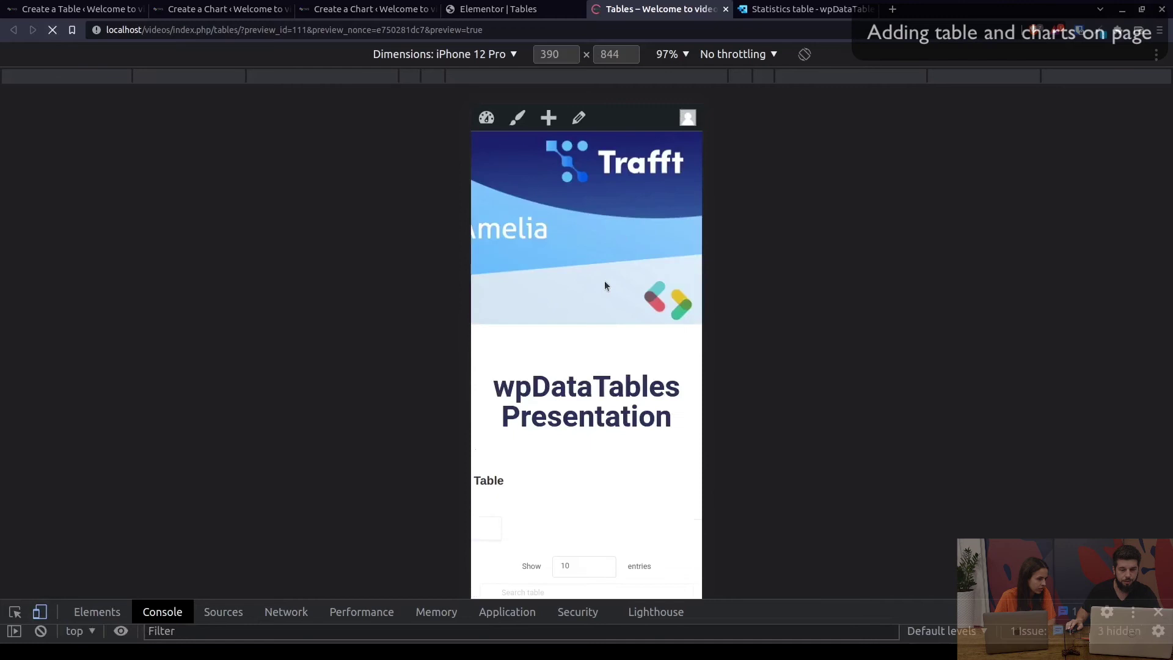
pyautogui.scroll(-12, 591, 272)
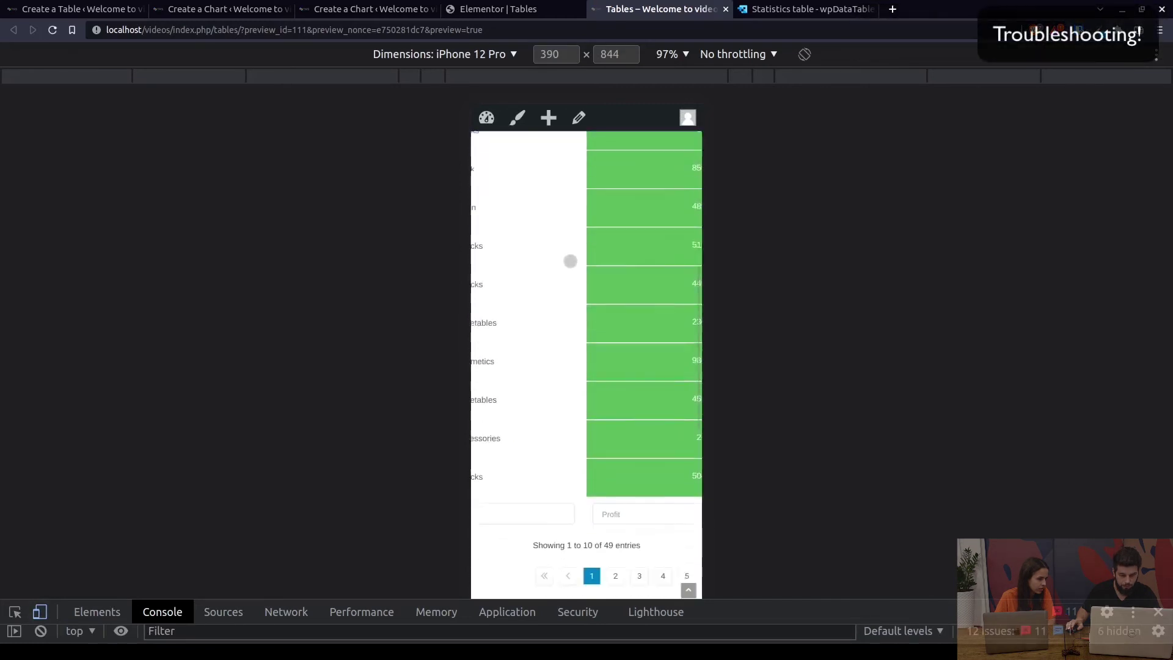
pyautogui.scroll(-3, 570, 261)
pyautogui.scroll(4, 571, 261)
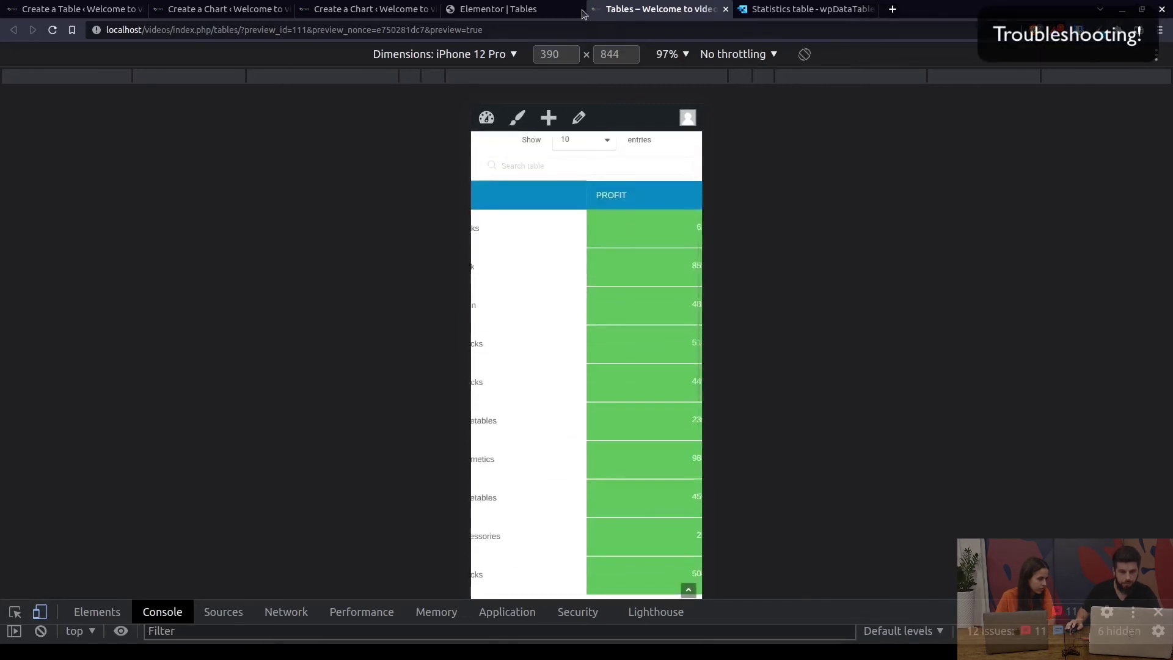
pyautogui.click(512, 16)
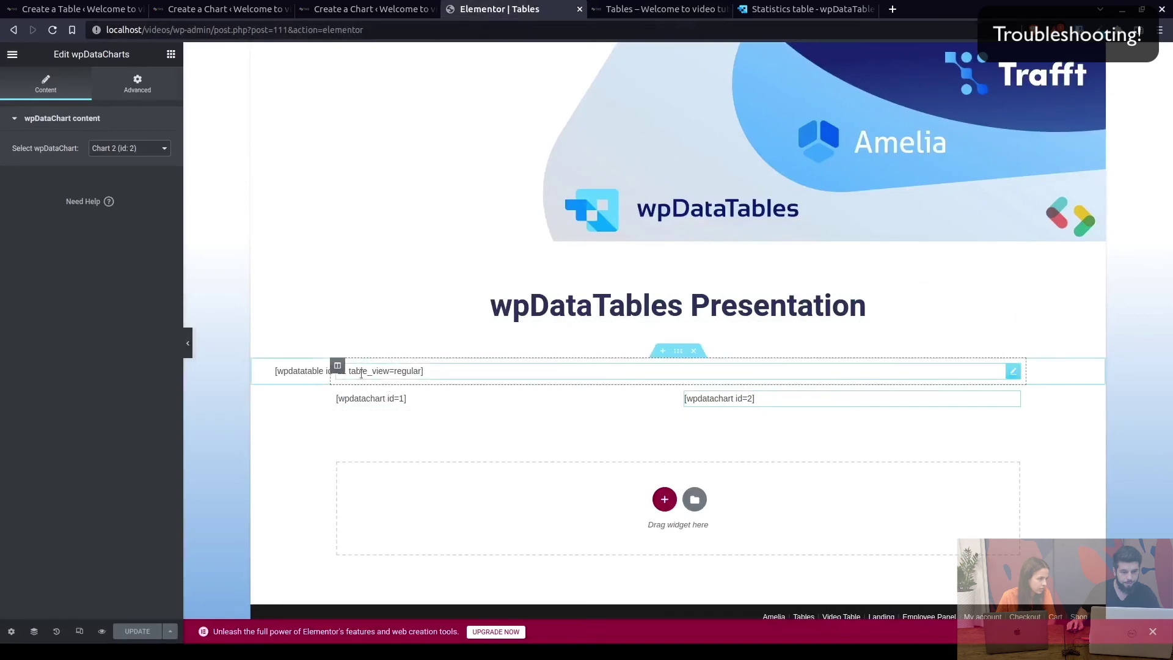
# Replace the old table section with a new single-column section above the chart row
pyautogui.click(694, 352)
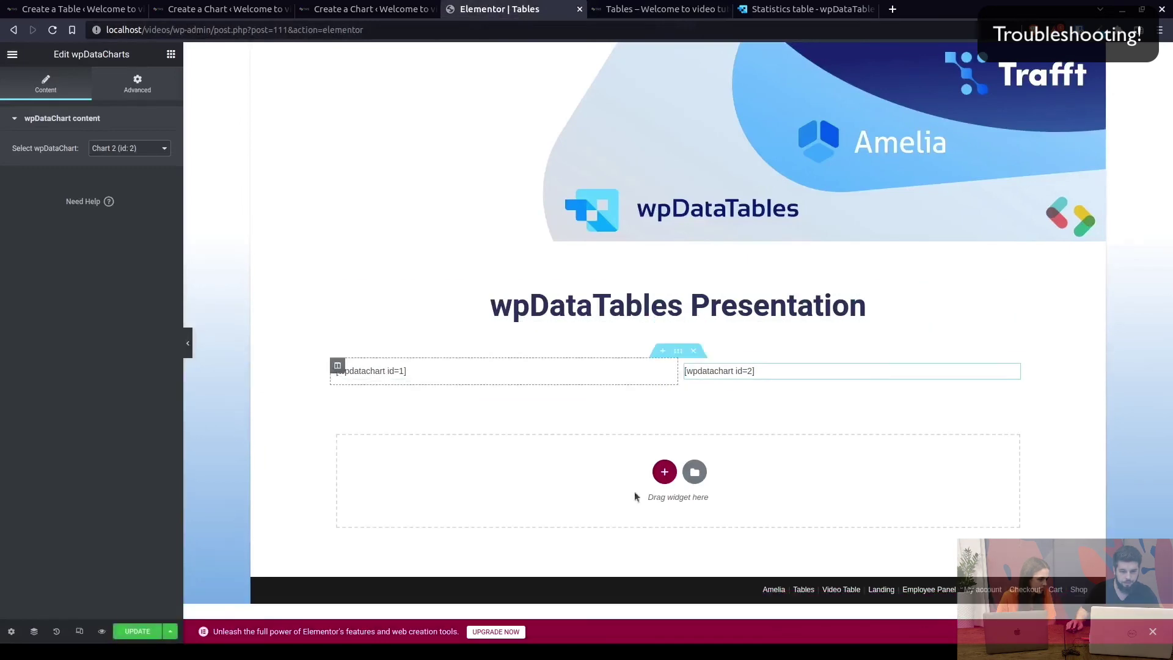
pyautogui.click(662, 471)
pyautogui.click(512, 502)
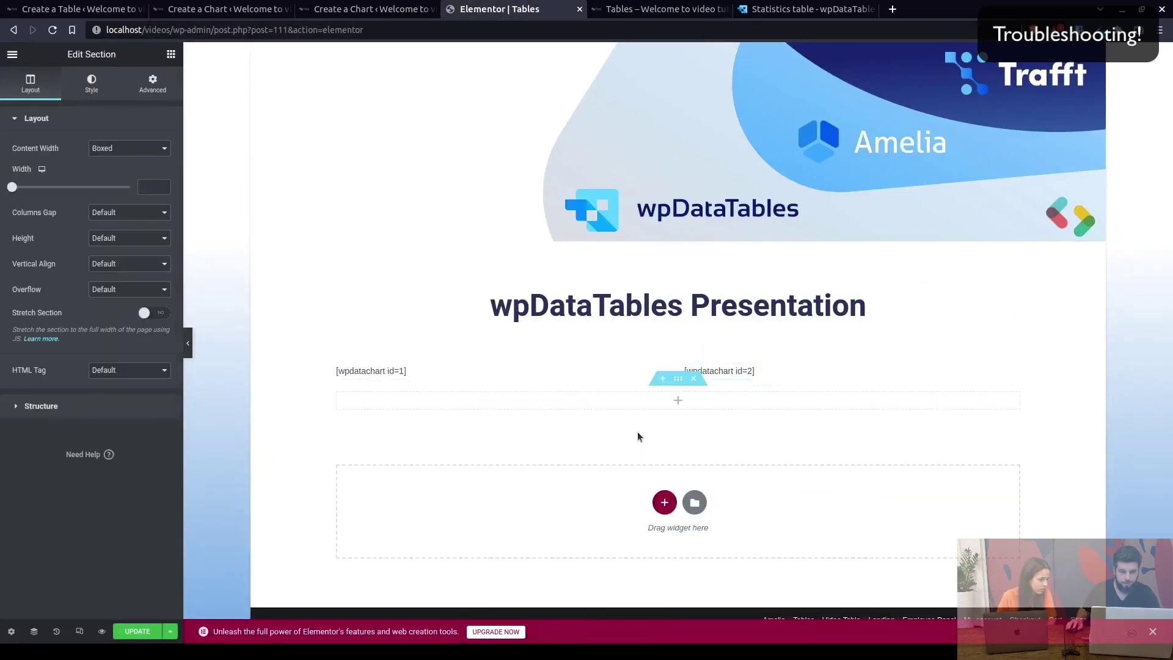
pyautogui.moveTo(675, 383); pyautogui.dragTo(576, 372)
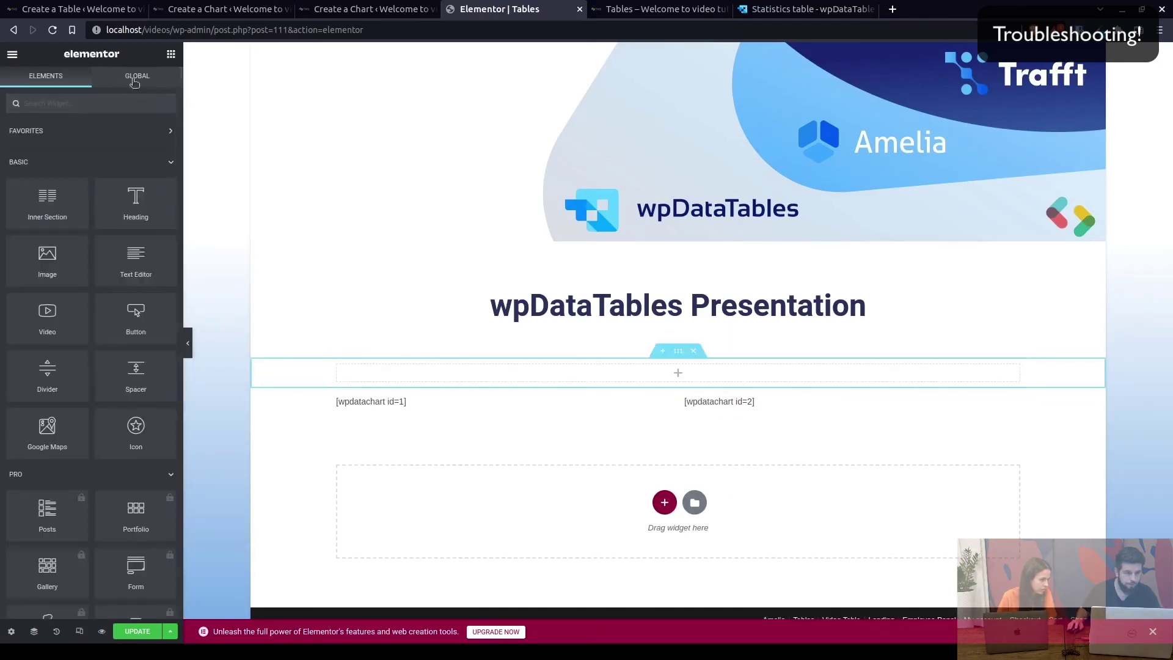
# Place a wpDataTables widget showing Statistics Table (id 11) in the new section and save the page
pyautogui.click(96, 104)
pyautogui.write('tab')
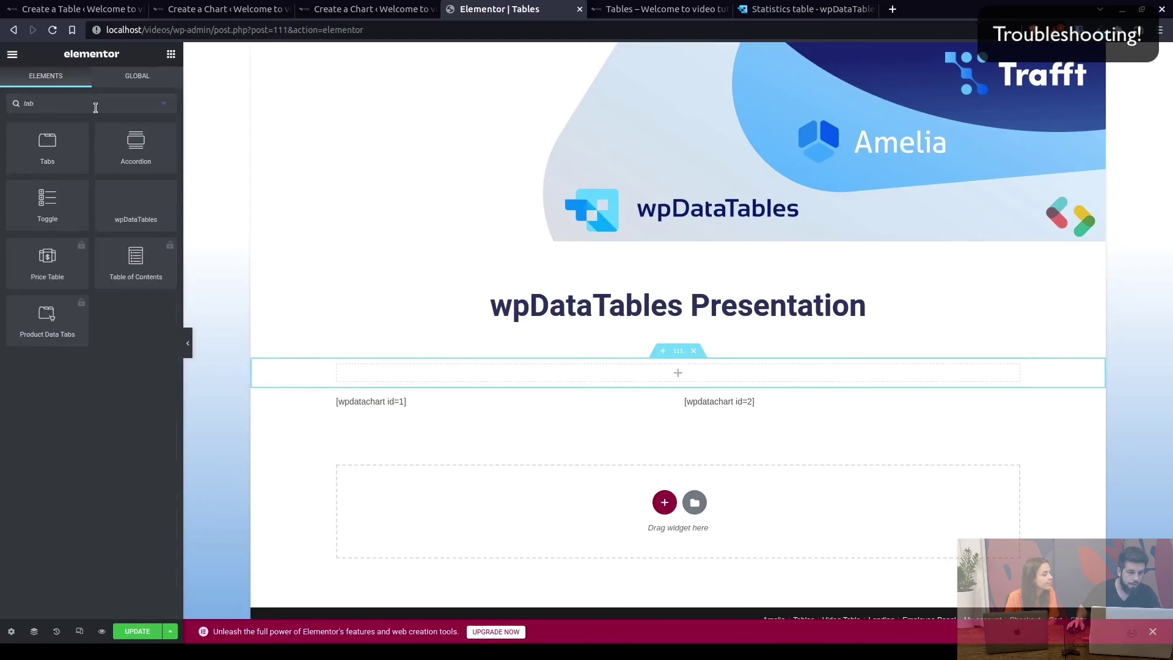
pyautogui.write('le')
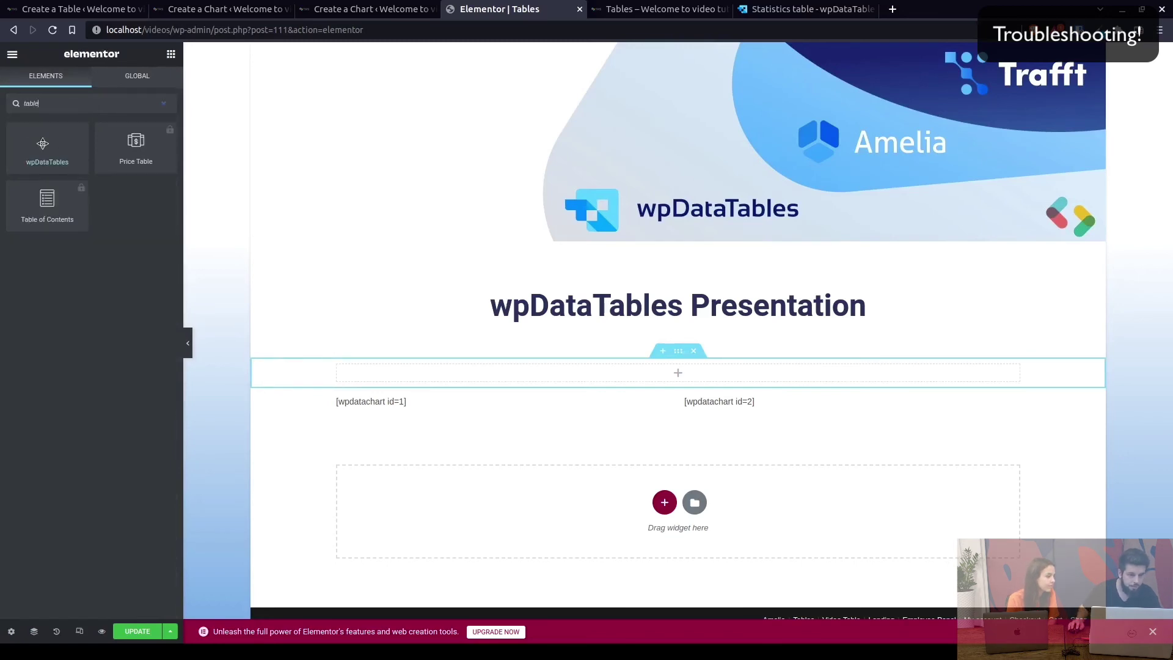
pyautogui.moveTo(43, 143); pyautogui.dragTo(725, 372)
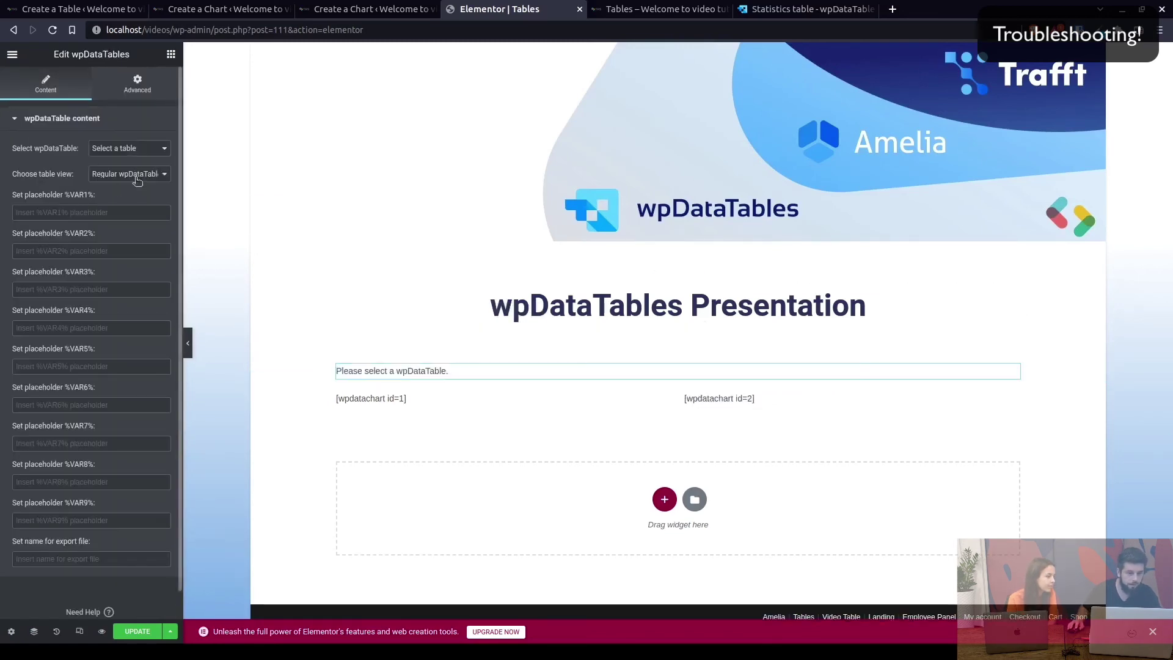
pyautogui.click(142, 152)
pyautogui.click(127, 229)
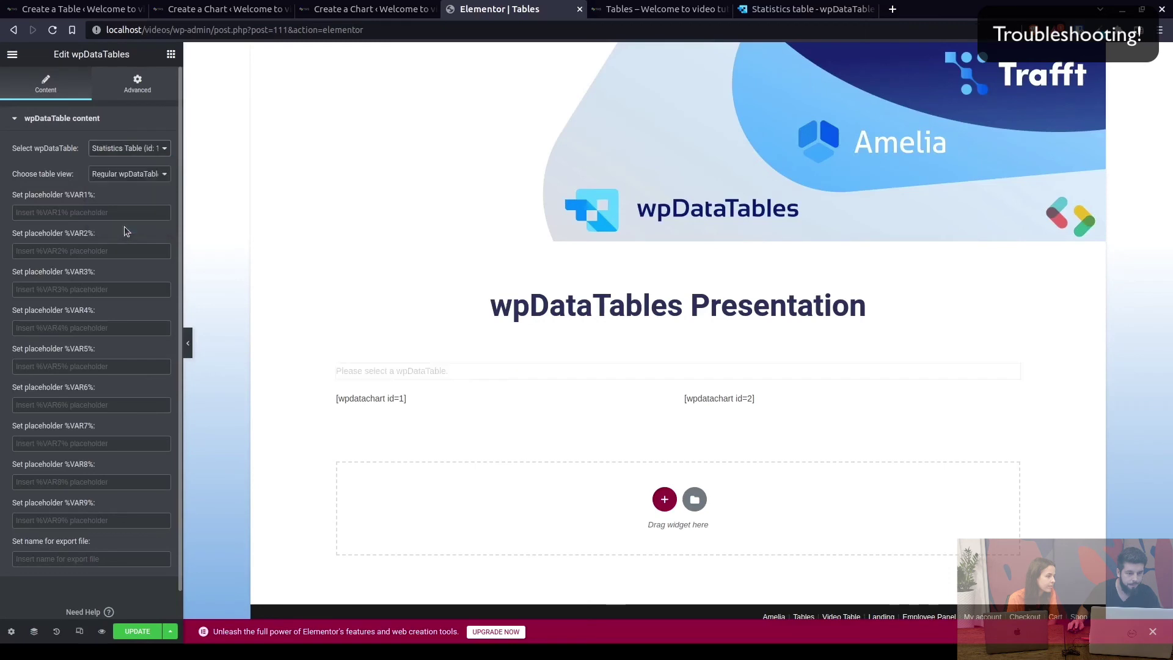
pyautogui.click(137, 632)
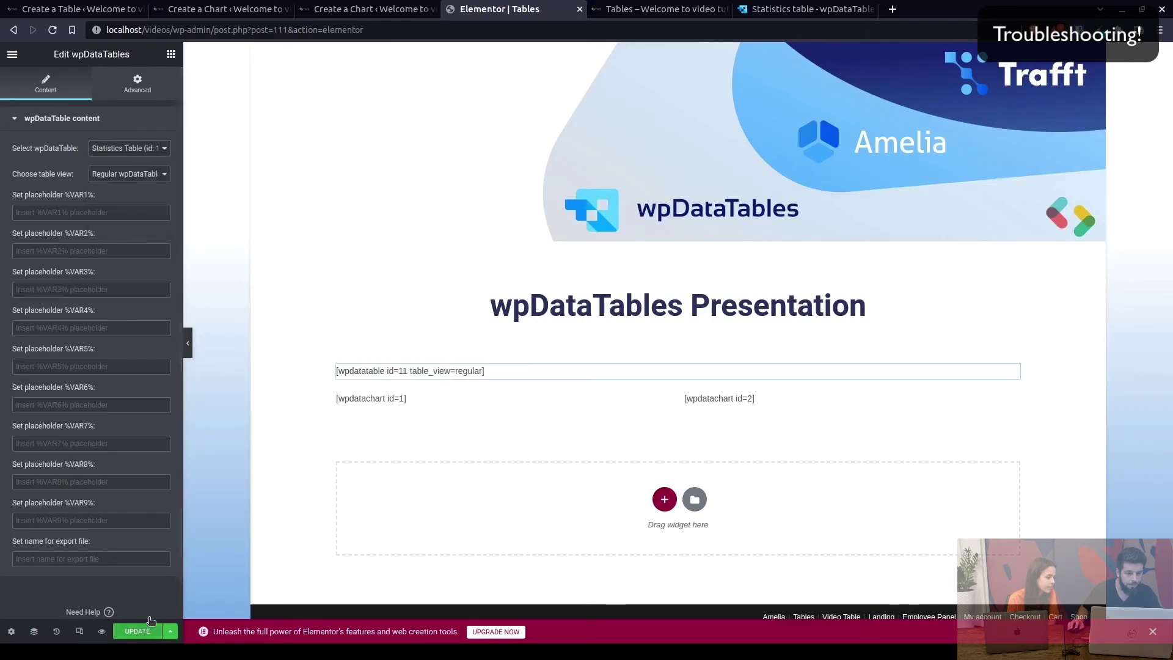
# In the iPhone 12 Pro preview, expand the Drinks row details and scroll through the table
pyautogui.click(654, 11)
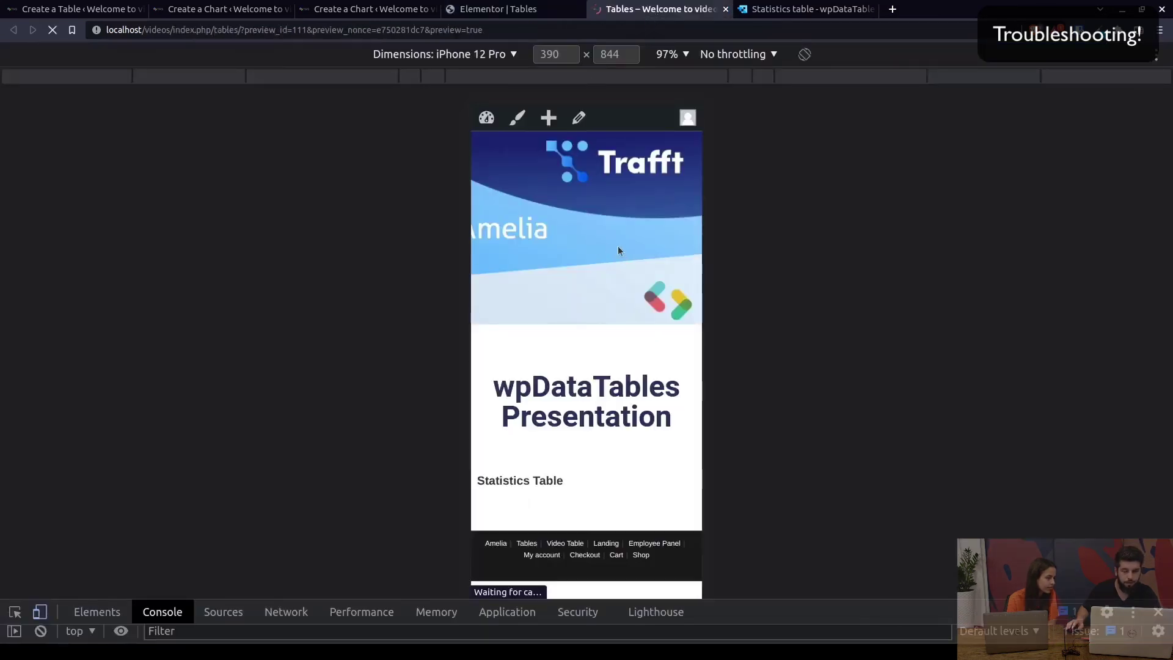
pyautogui.scroll(-6, 608, 262)
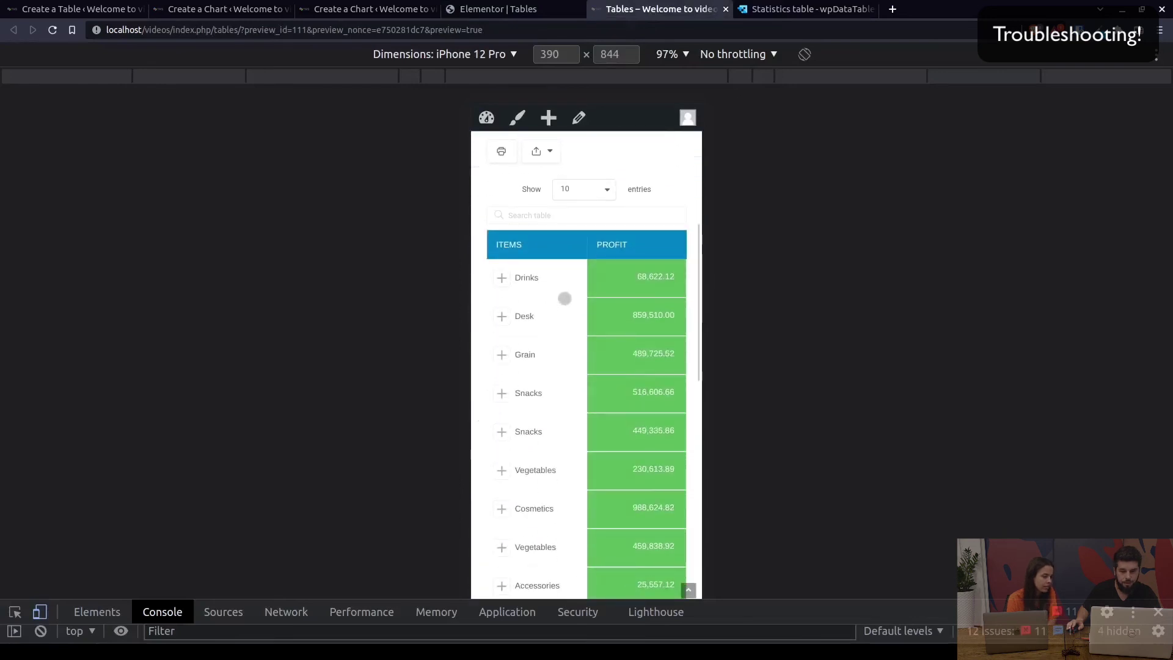
pyautogui.click(504, 279)
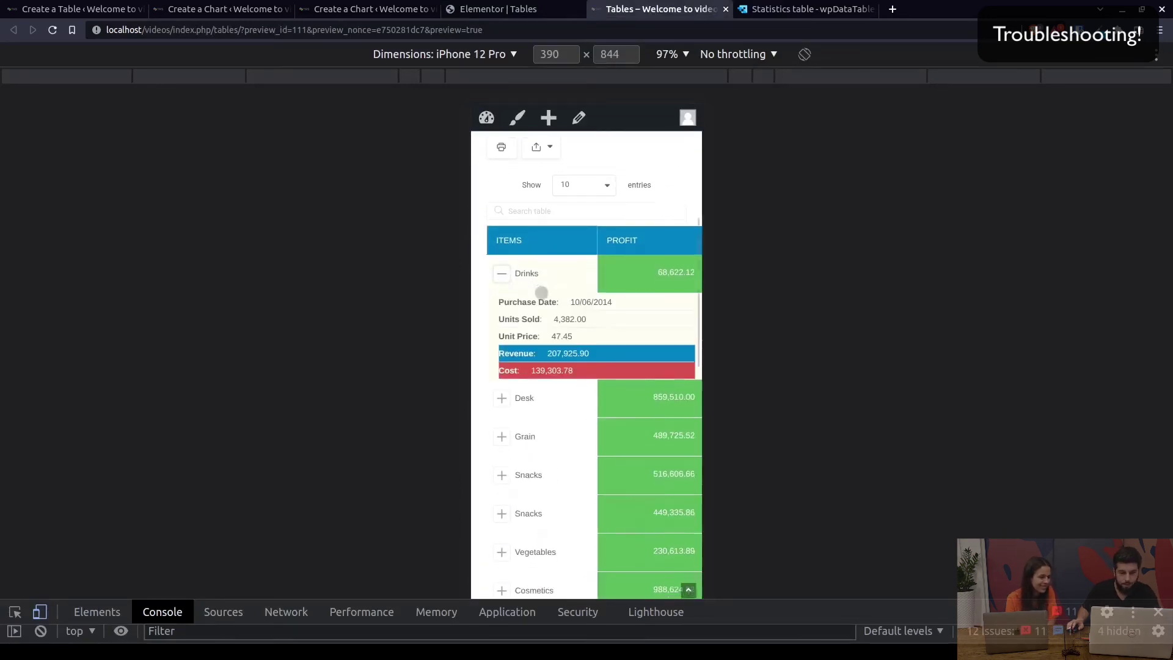
pyautogui.scroll(-2, 578, 284)
pyautogui.scroll(1, 580, 273)
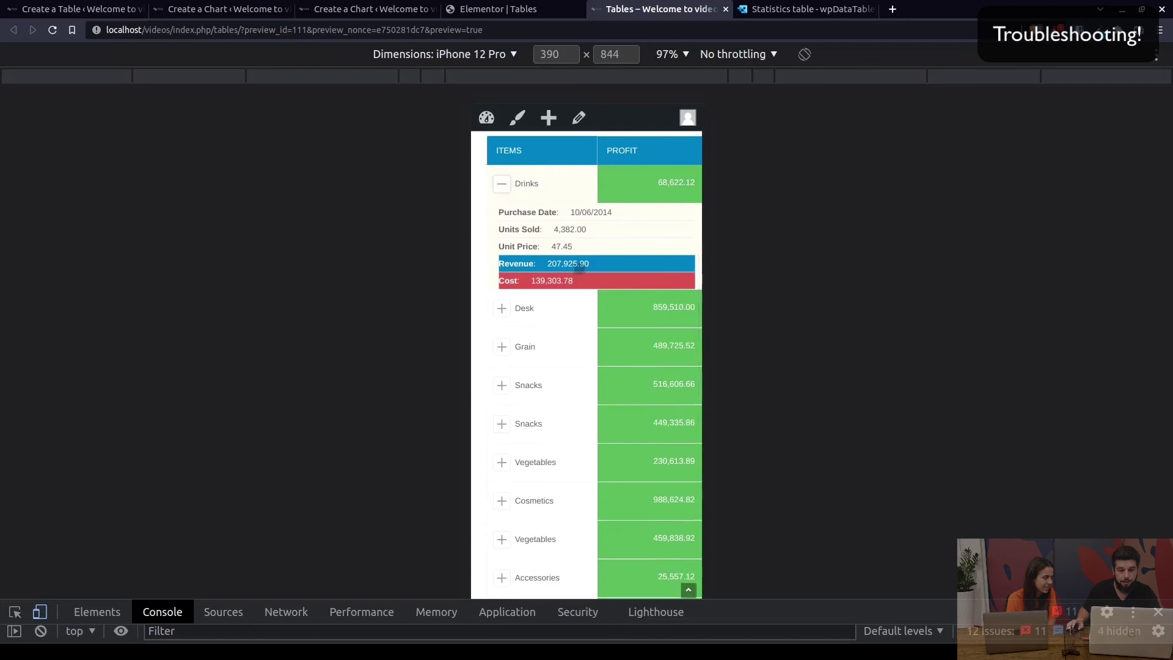
pyautogui.scroll(2, 579, 267)
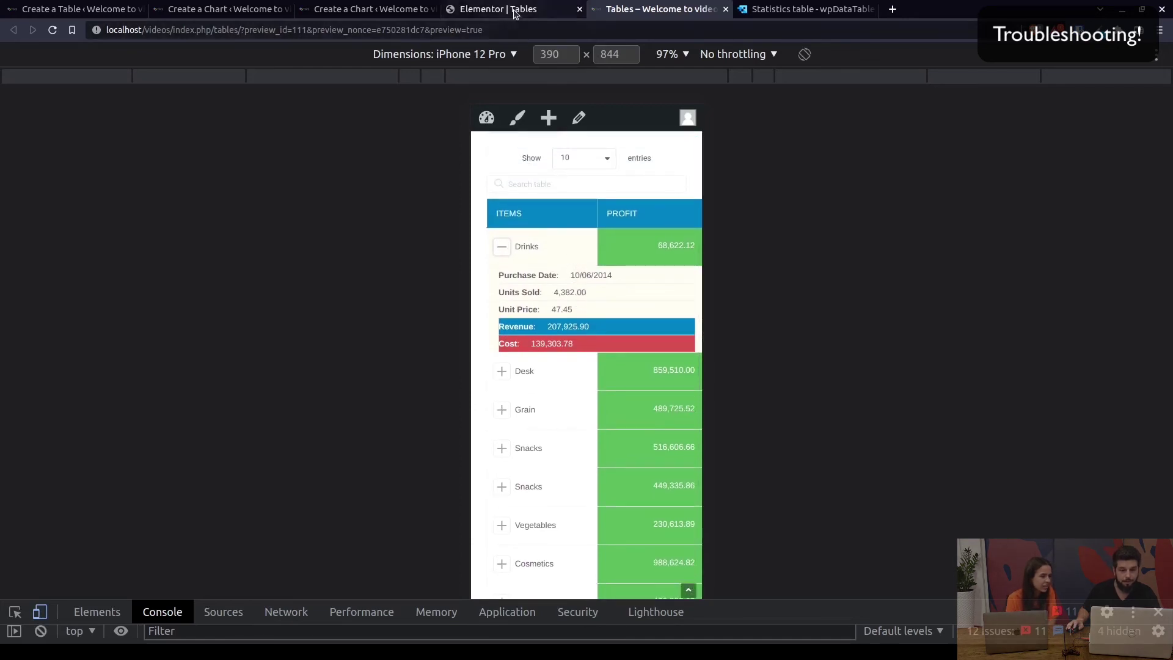
# Collapse Drinks and expand the Desk row to show its date, units, price, revenue and cost
pyautogui.click(483, 12)
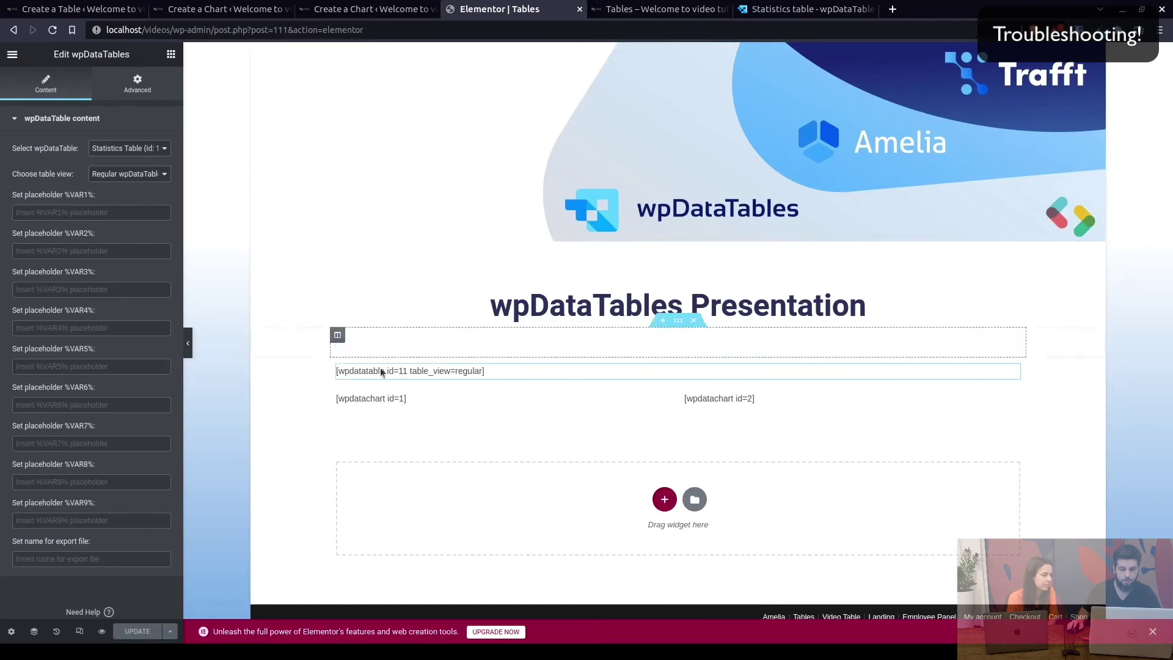
pyautogui.click(646, 11)
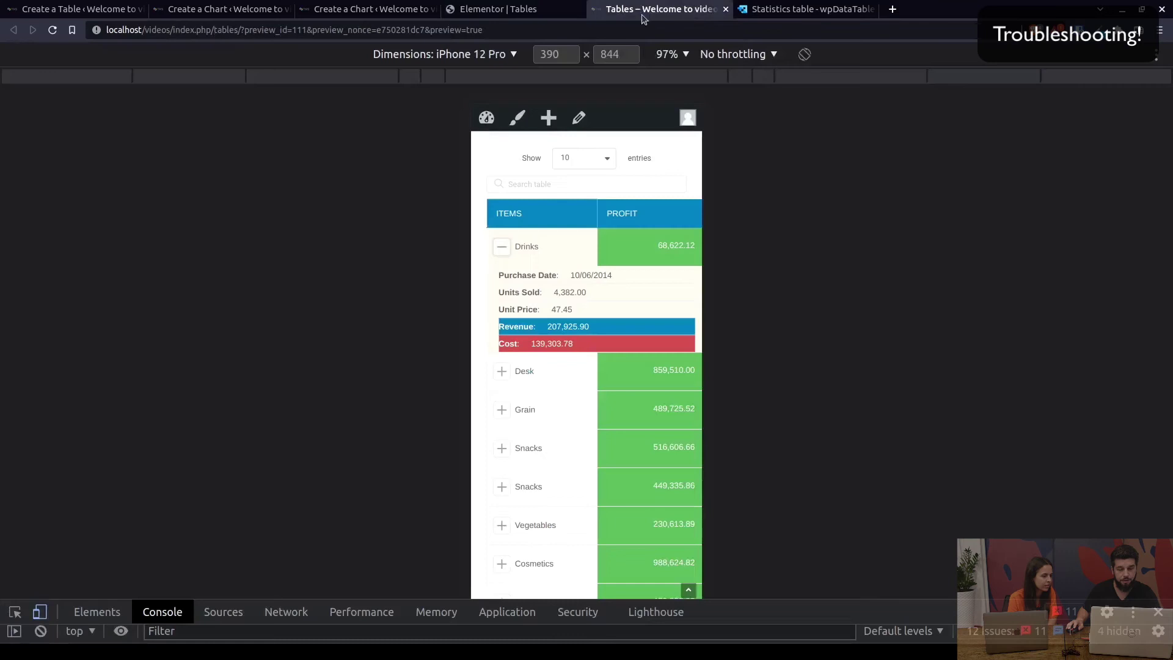
pyautogui.click(501, 245)
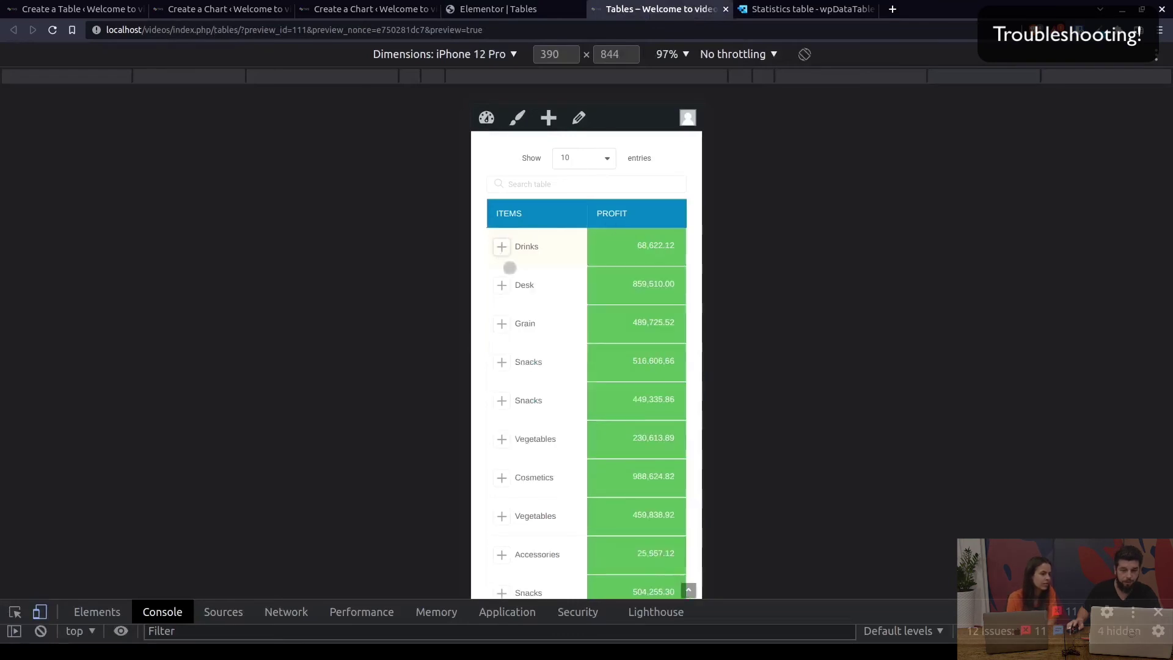
pyautogui.scroll(-2, 513, 262)
pyautogui.click(502, 190)
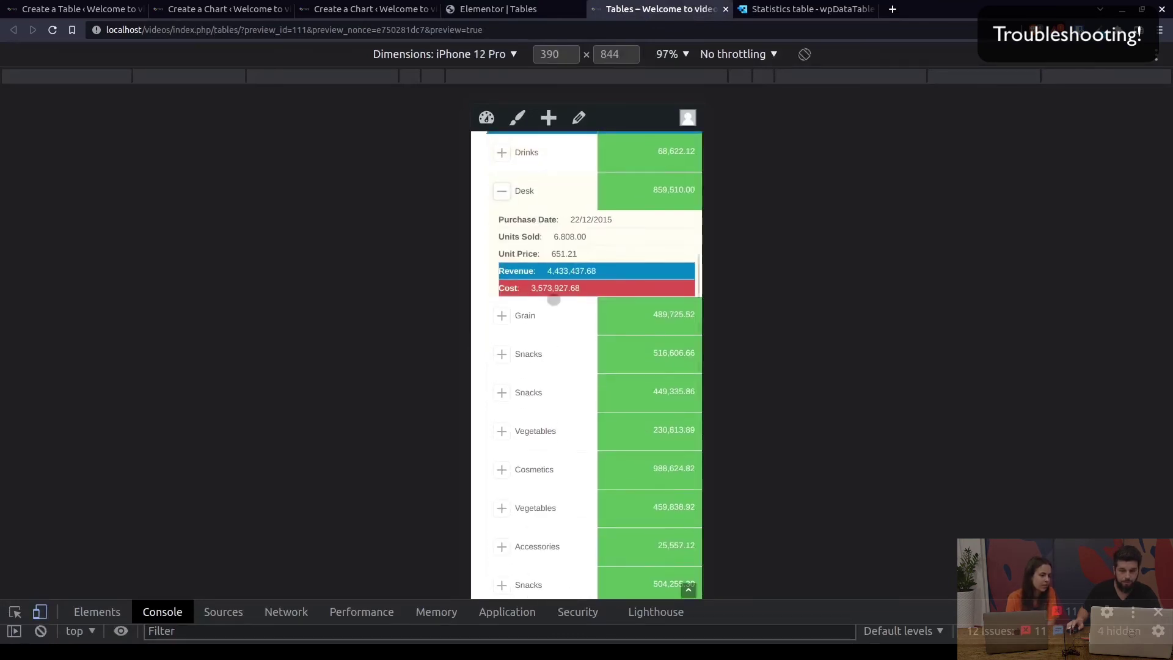
pyautogui.scroll(3, 559, 281)
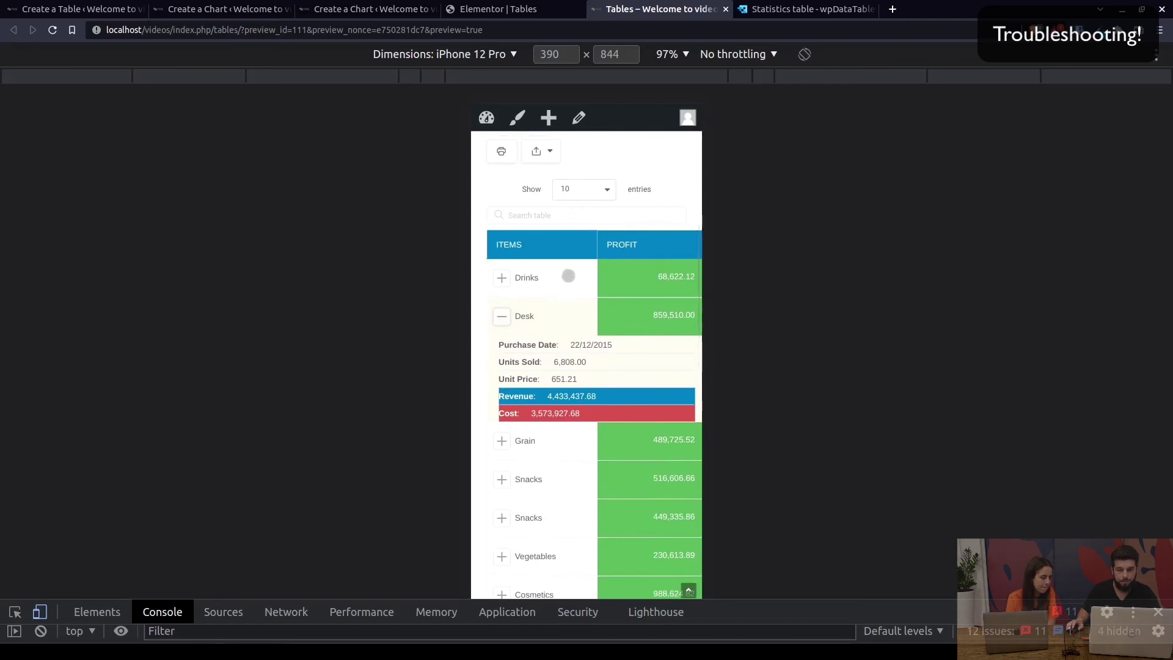
pyautogui.scroll(-3, 513, 244)
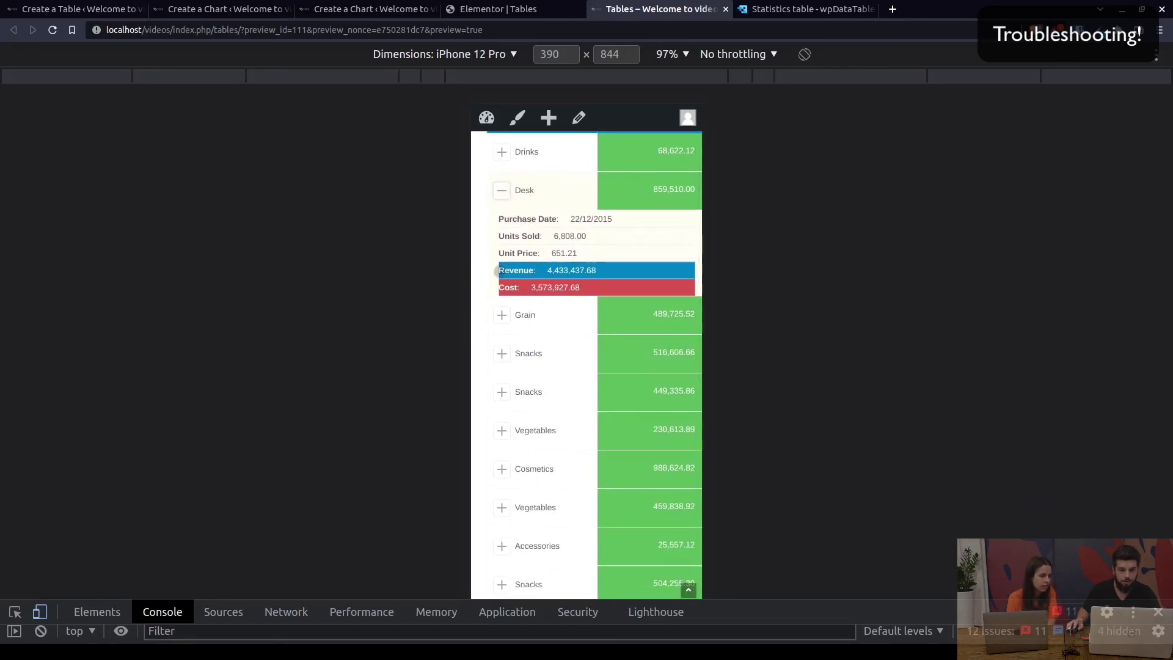
# Open the Statistics Table's column list, and toggle the Desk and Grain row details in the phone preview
pyautogui.click(132, 17)
pyautogui.scroll(-6, 984, 376)
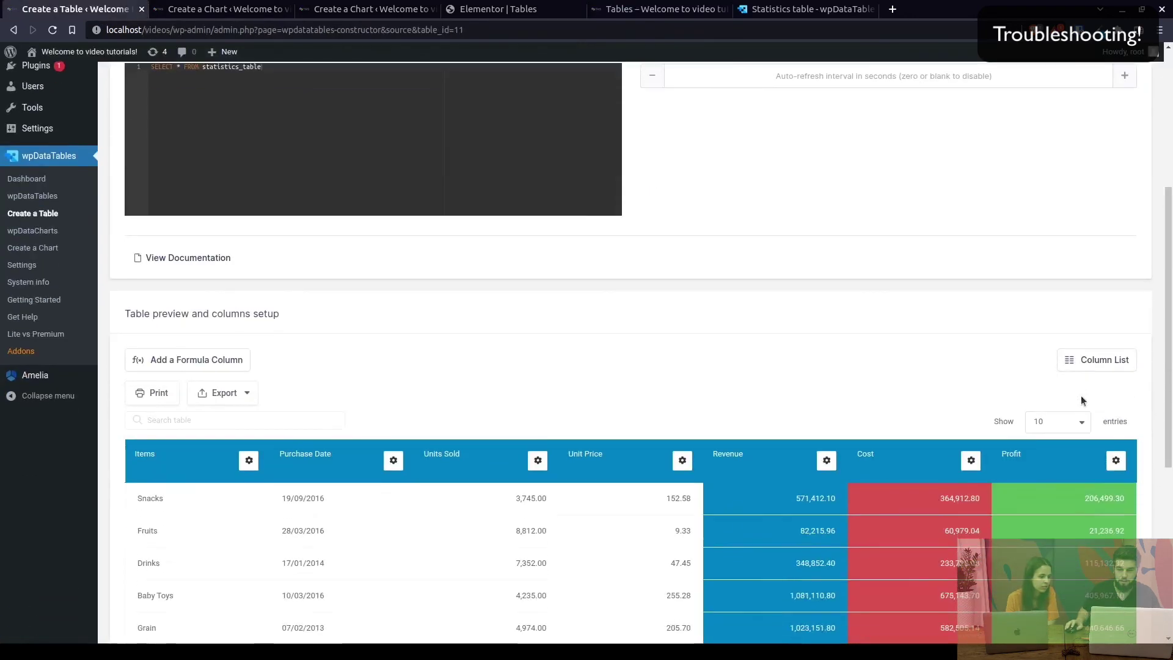
pyautogui.click(1083, 365)
pyautogui.click(626, 13)
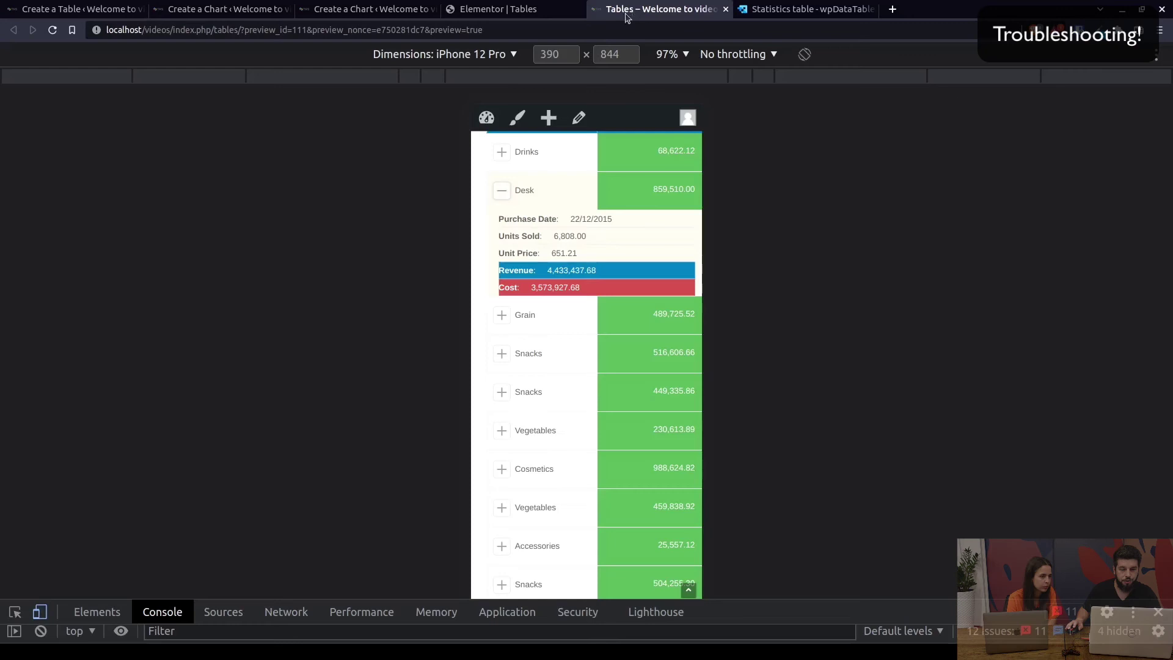
pyautogui.click(503, 190)
pyautogui.click(511, 228)
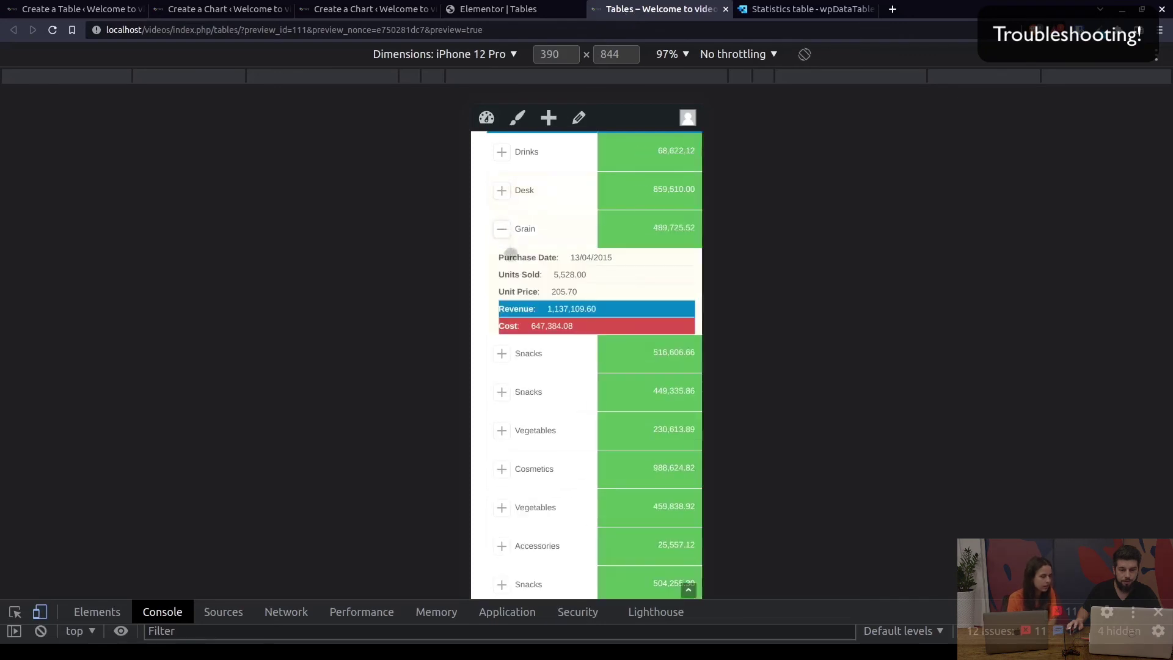
pyautogui.click(501, 229)
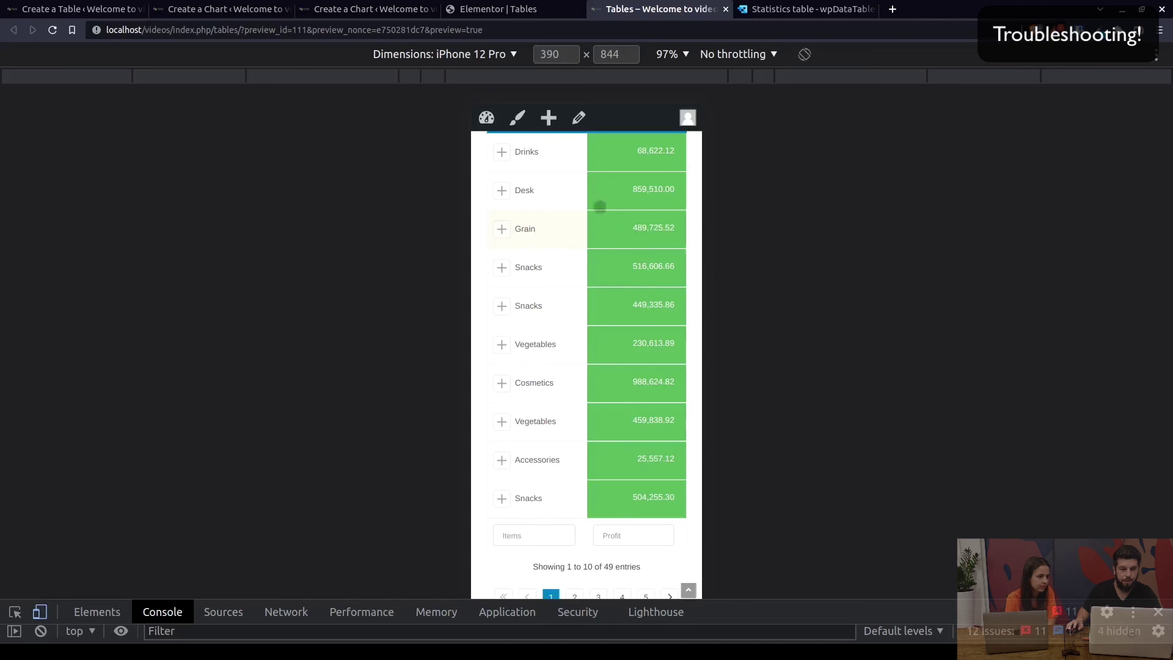
# Cancel the column list, set Responsive action to Row on the Display tab, and save the table
pyautogui.click(85, 13)
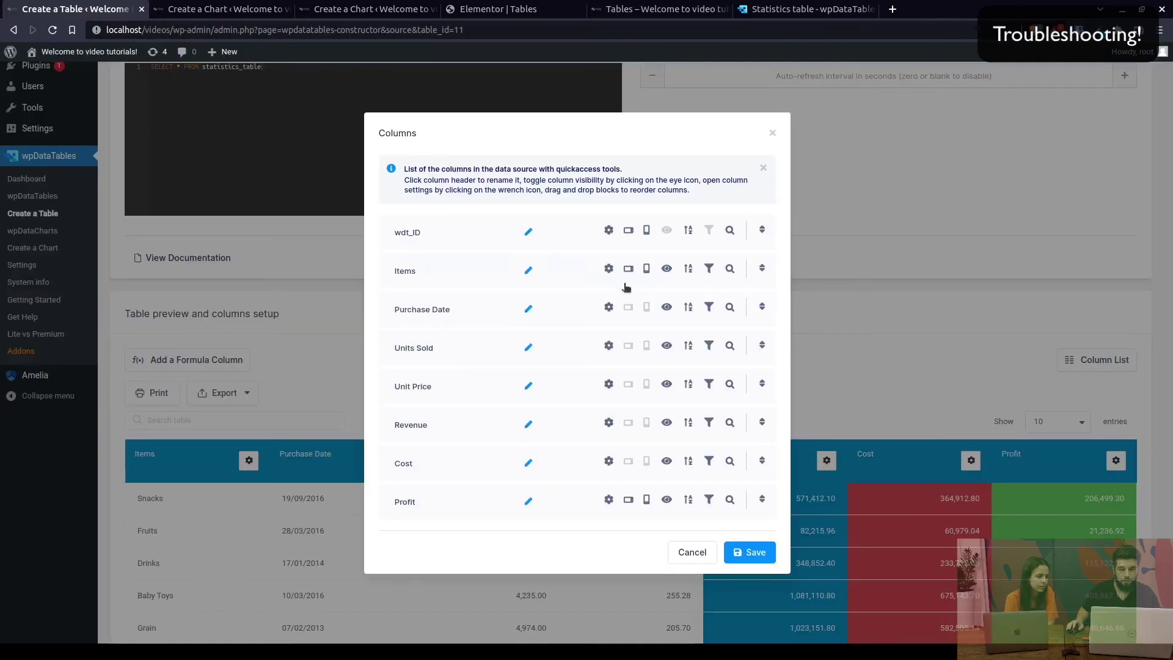
pyautogui.click(709, 545)
pyautogui.scroll(6, 783, 424)
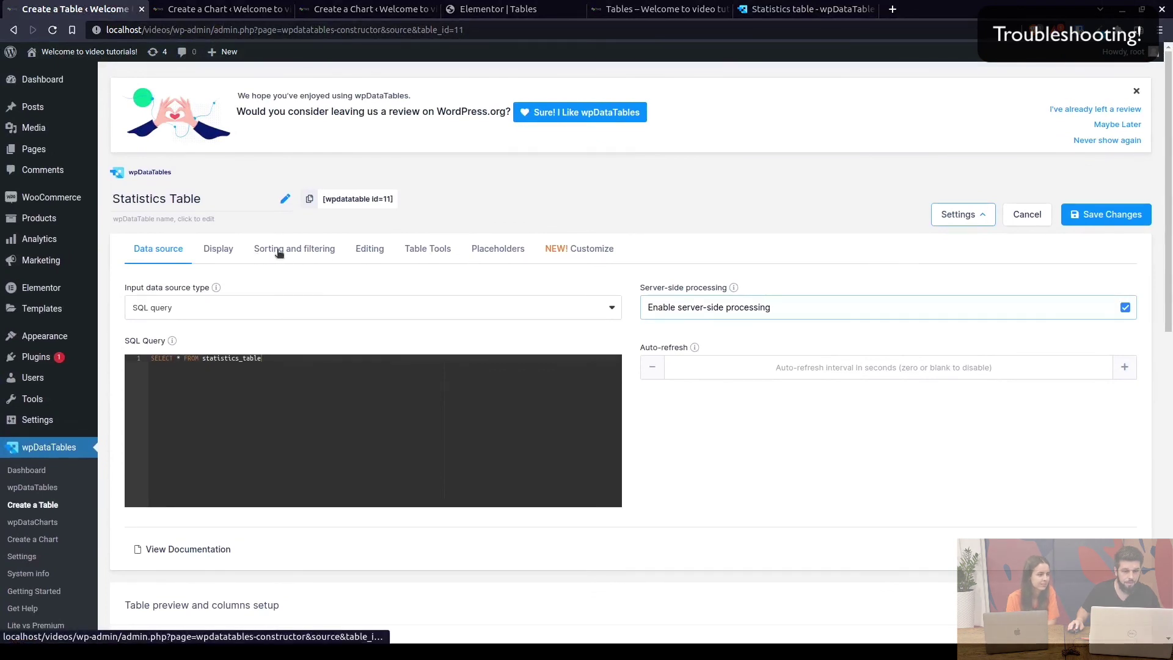
pyautogui.click(233, 255)
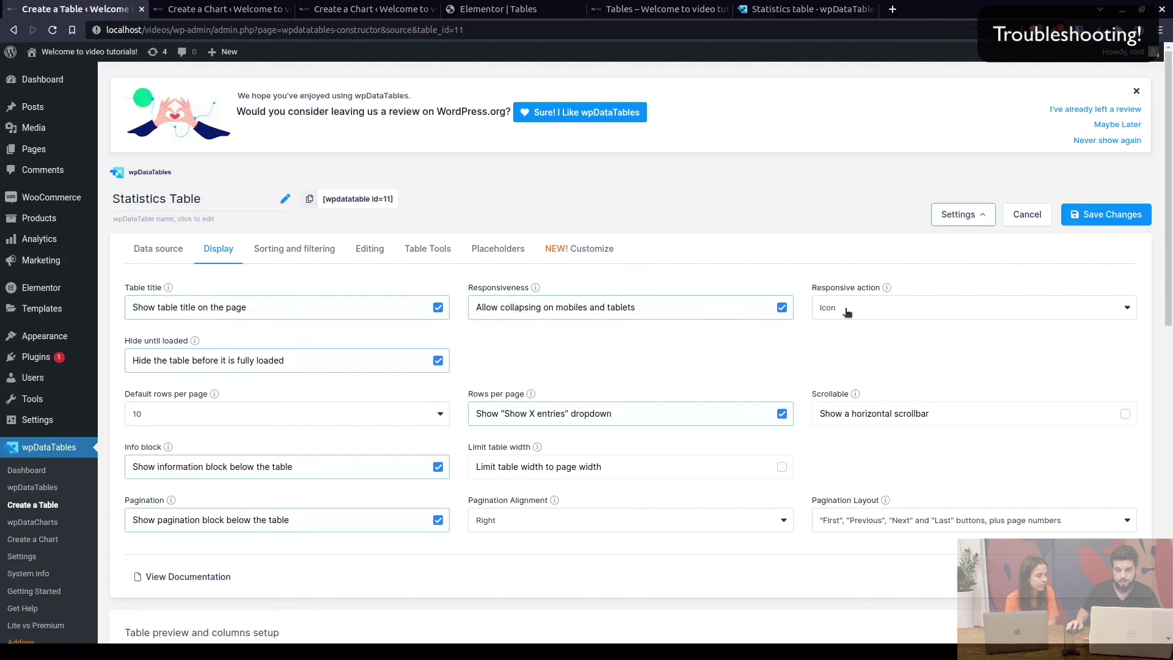
pyautogui.click(847, 312)
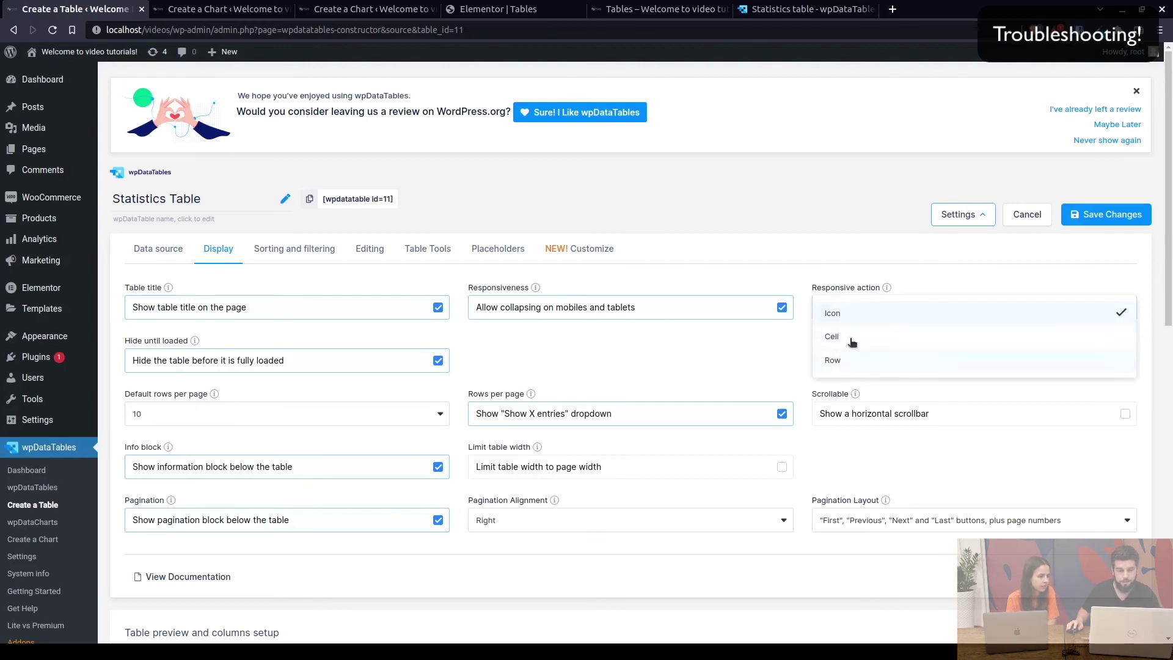
pyautogui.click(833, 360)
pyautogui.click(1106, 215)
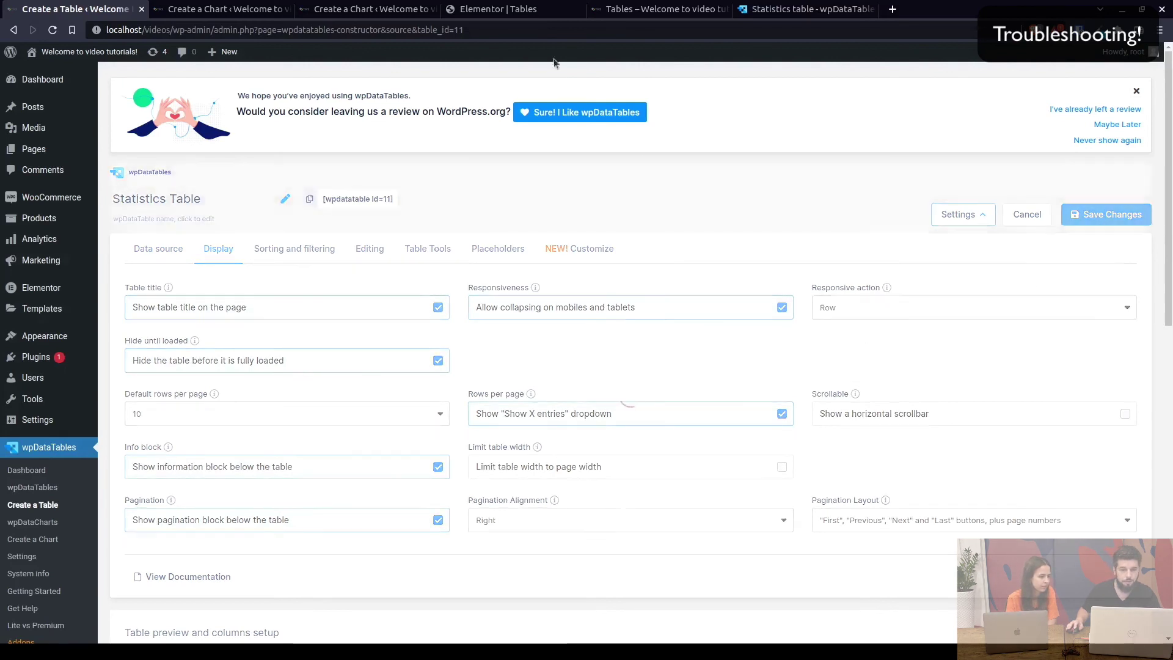
pyautogui.click(636, 11)
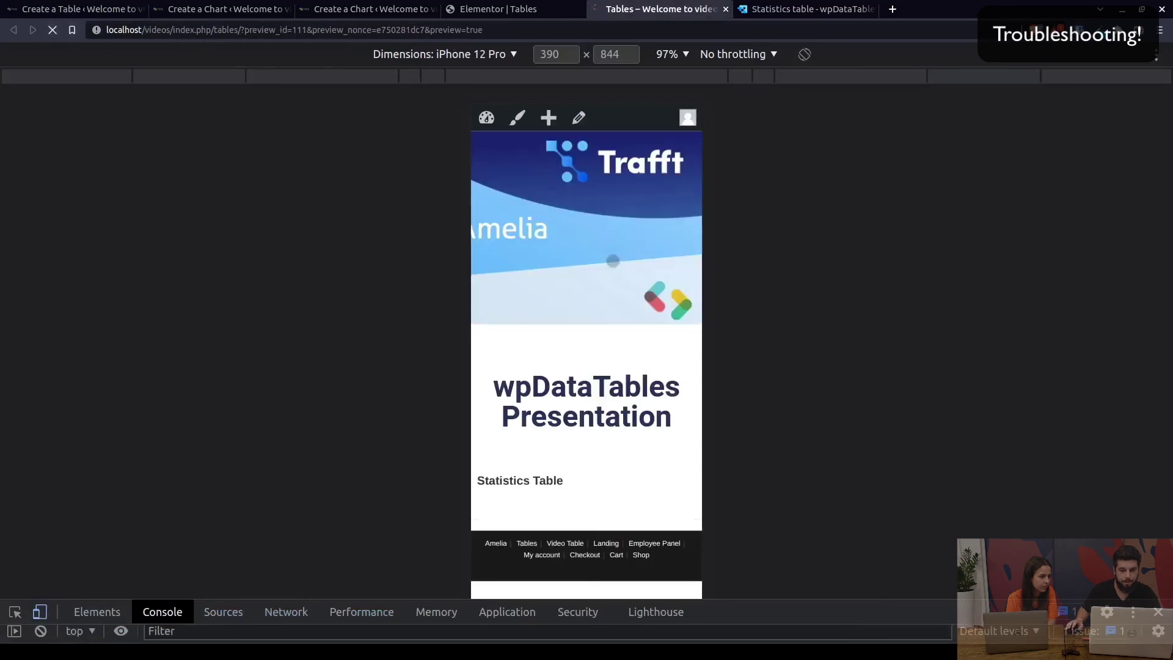
# Tap the Desk and Grain rows to expand their details, then scroll down to Chart 1 and Chart 2
pyautogui.scroll(-10, 616, 277)
pyautogui.scroll(5, 611, 287)
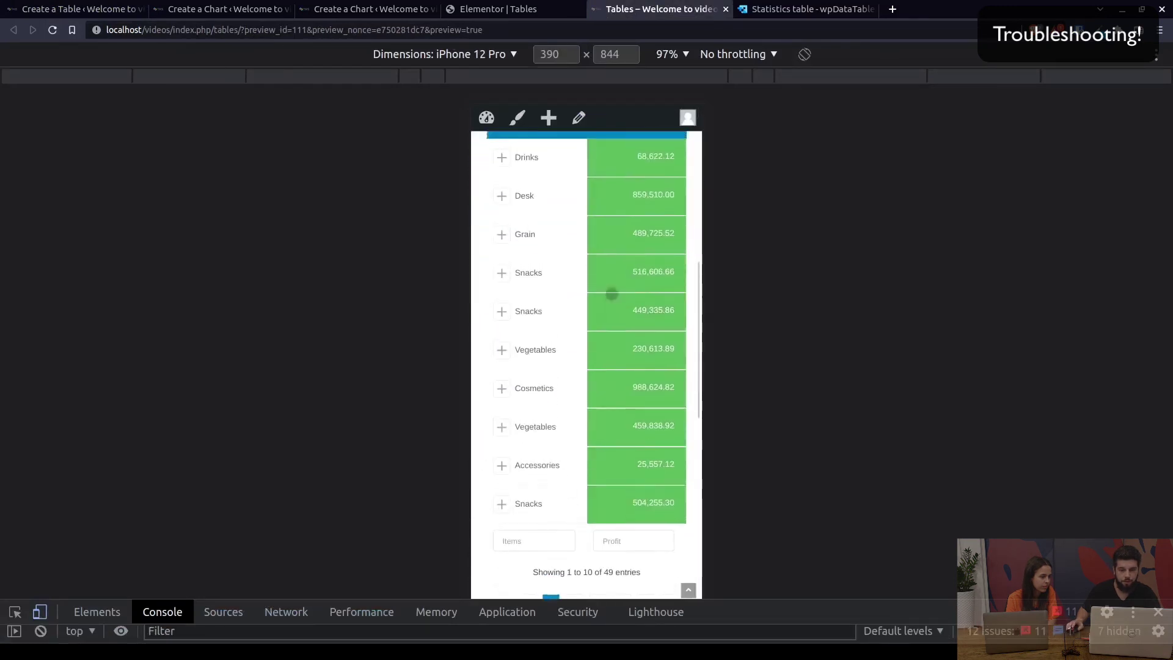
pyautogui.click(622, 227)
pyautogui.click(547, 224)
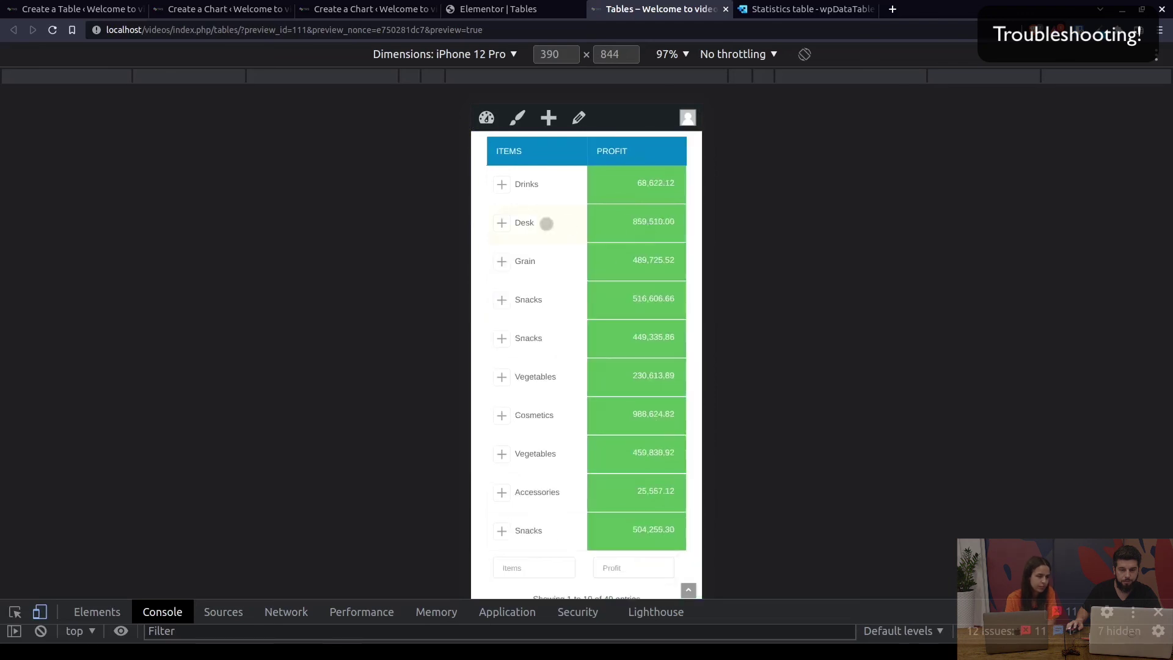
pyautogui.click(535, 224)
pyautogui.click(632, 226)
pyautogui.click(574, 267)
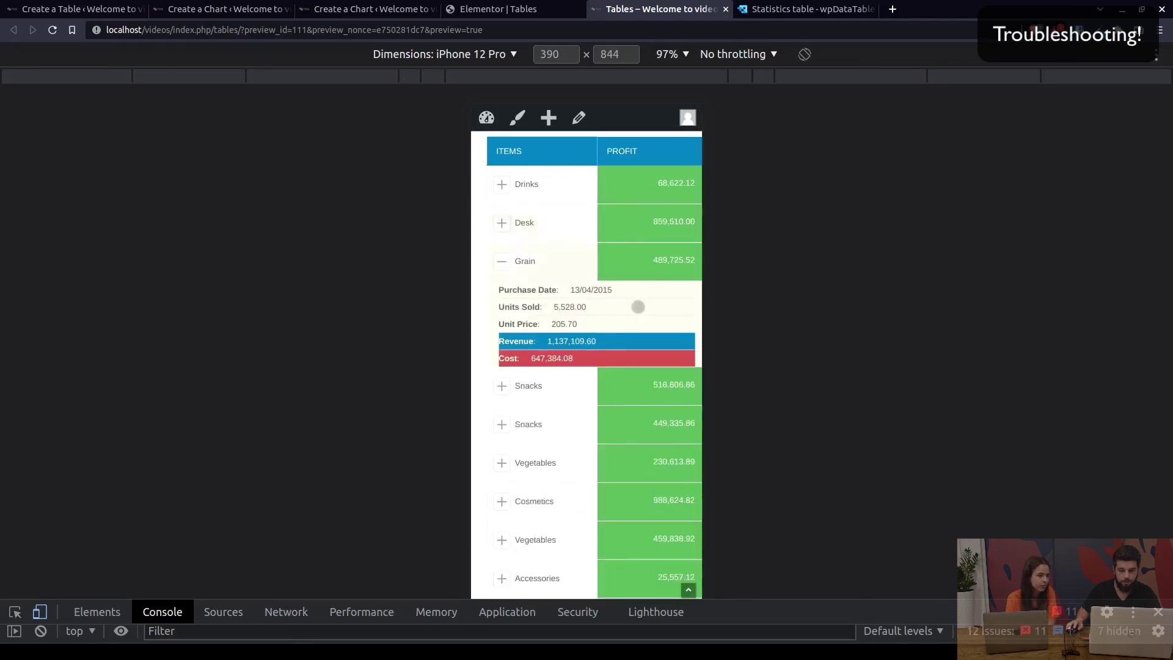
pyautogui.scroll(-15, 630, 305)
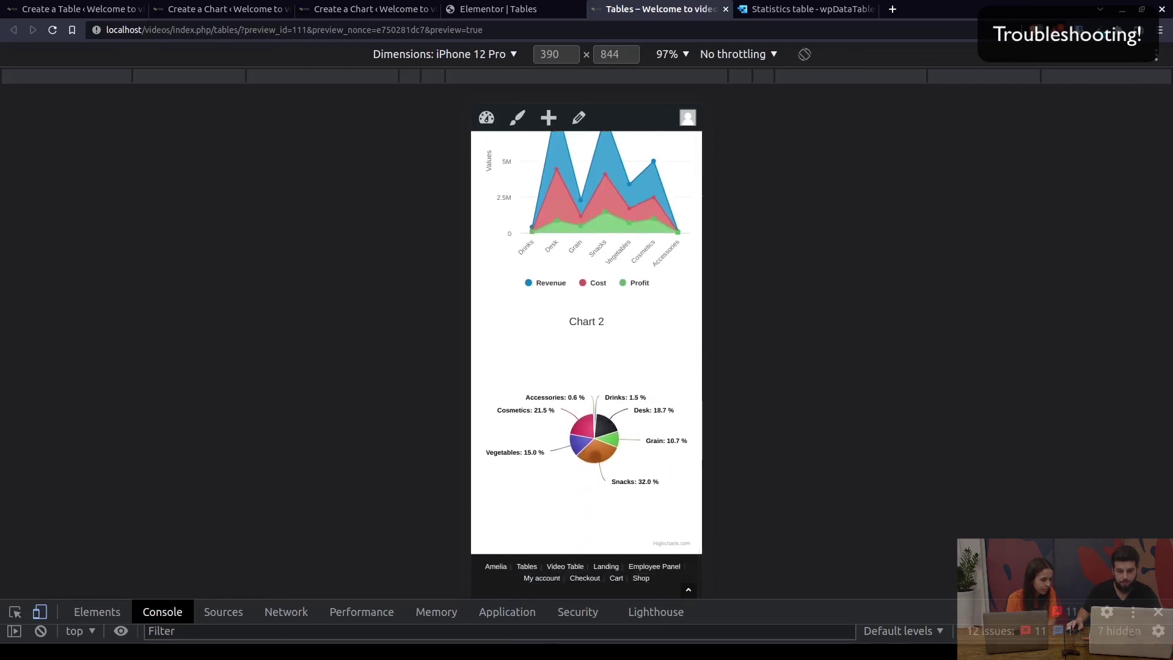
pyautogui.scroll(3, 609, 404)
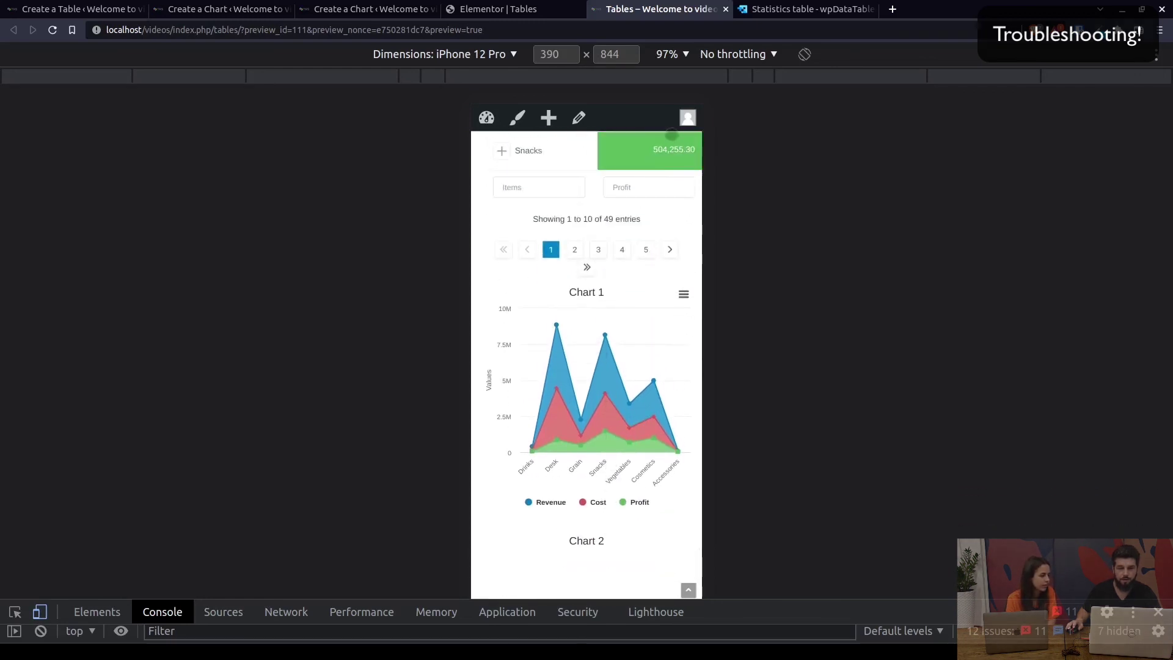